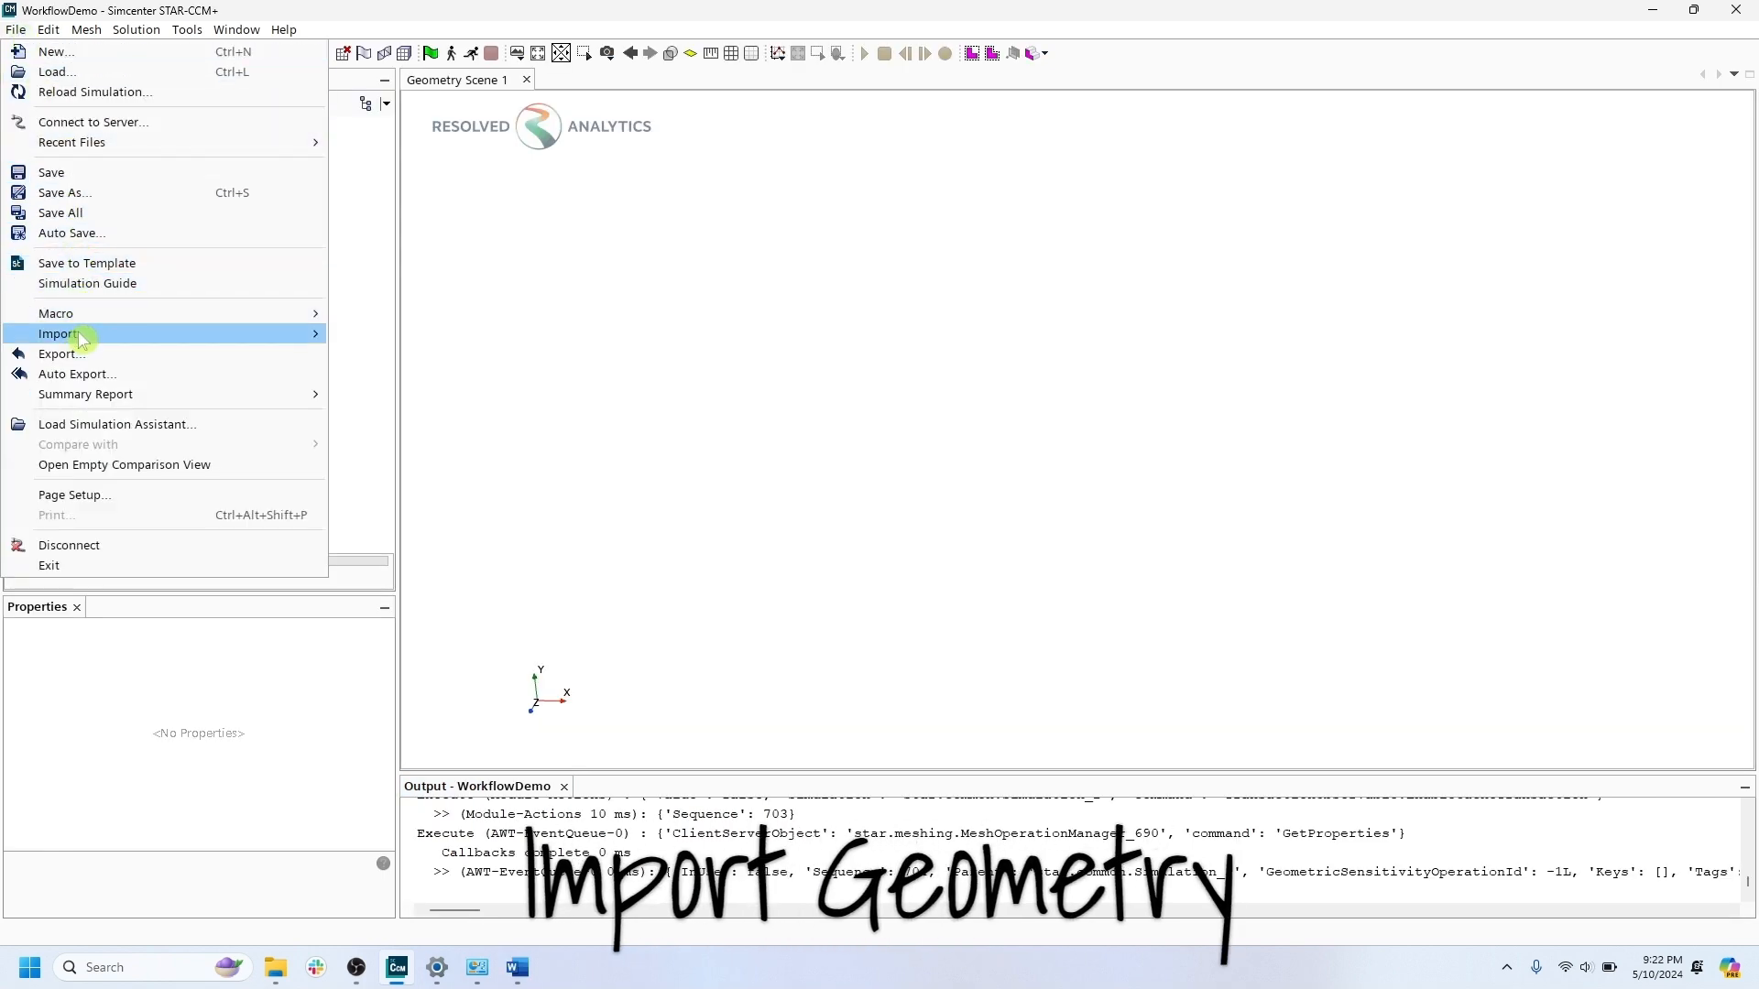
Import the surface file PipeInternal.stl in metres with merged vertices and one surface per solid, opening a geometry scene for it.
mouse_move(82, 337)
left_click(372, 337)
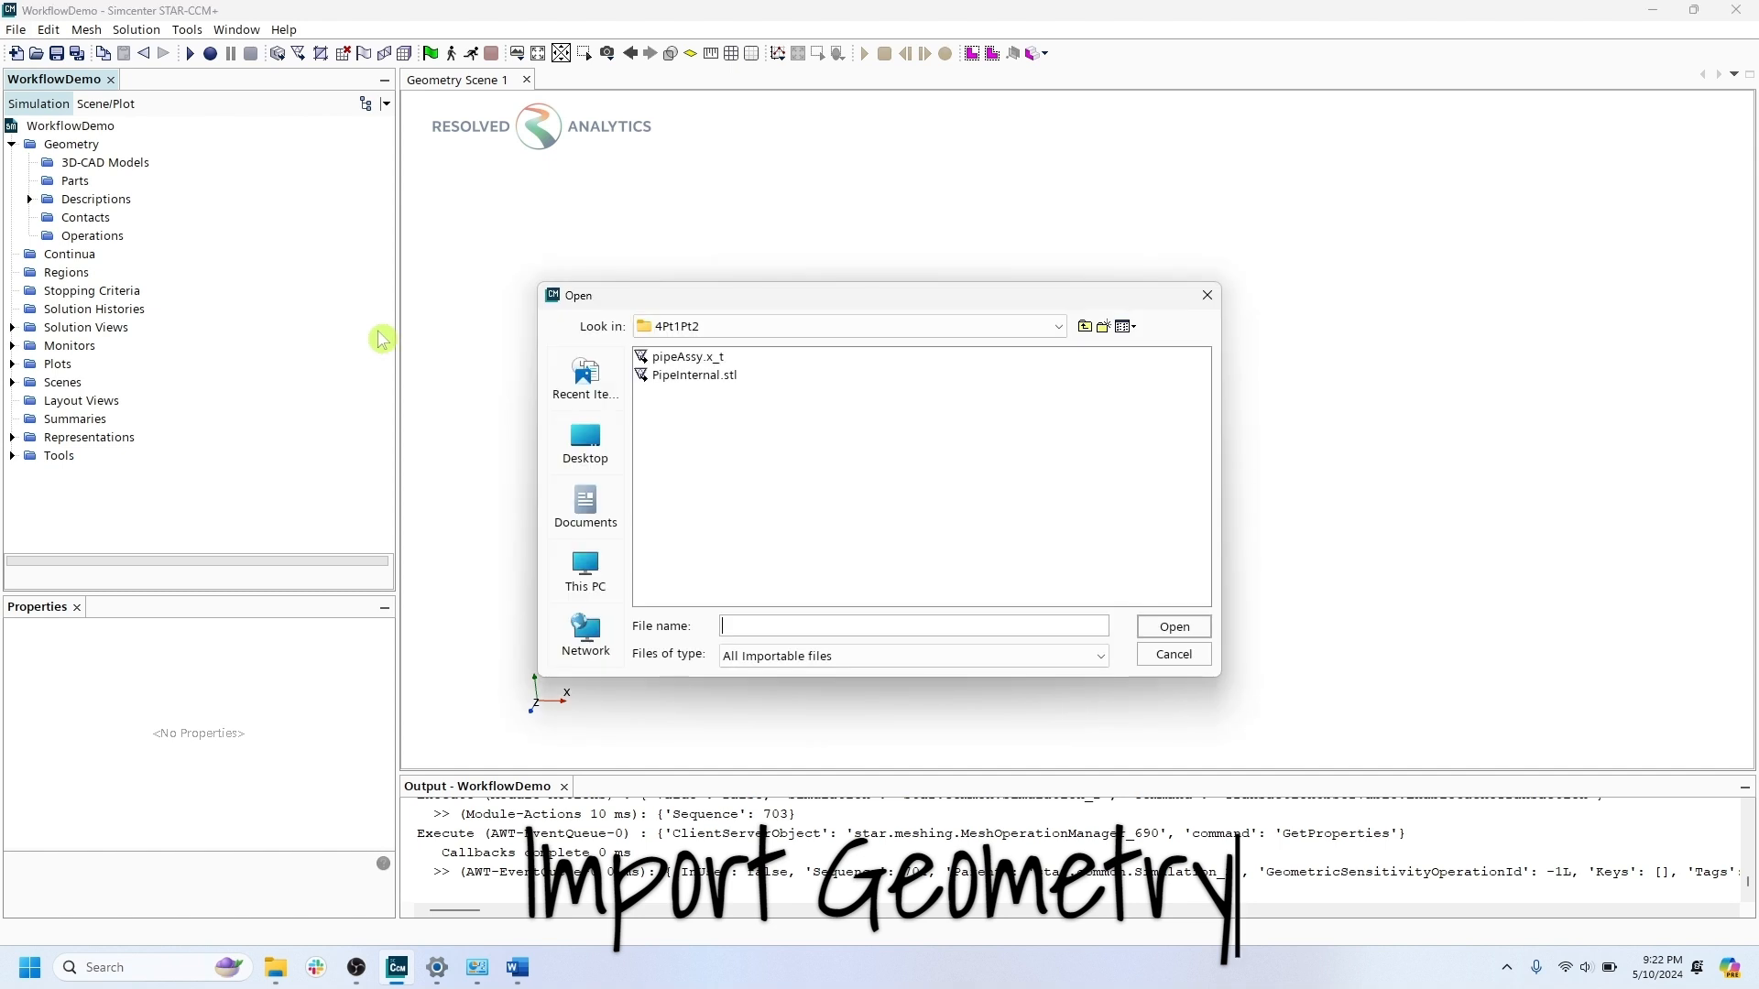
double_click(662, 376)
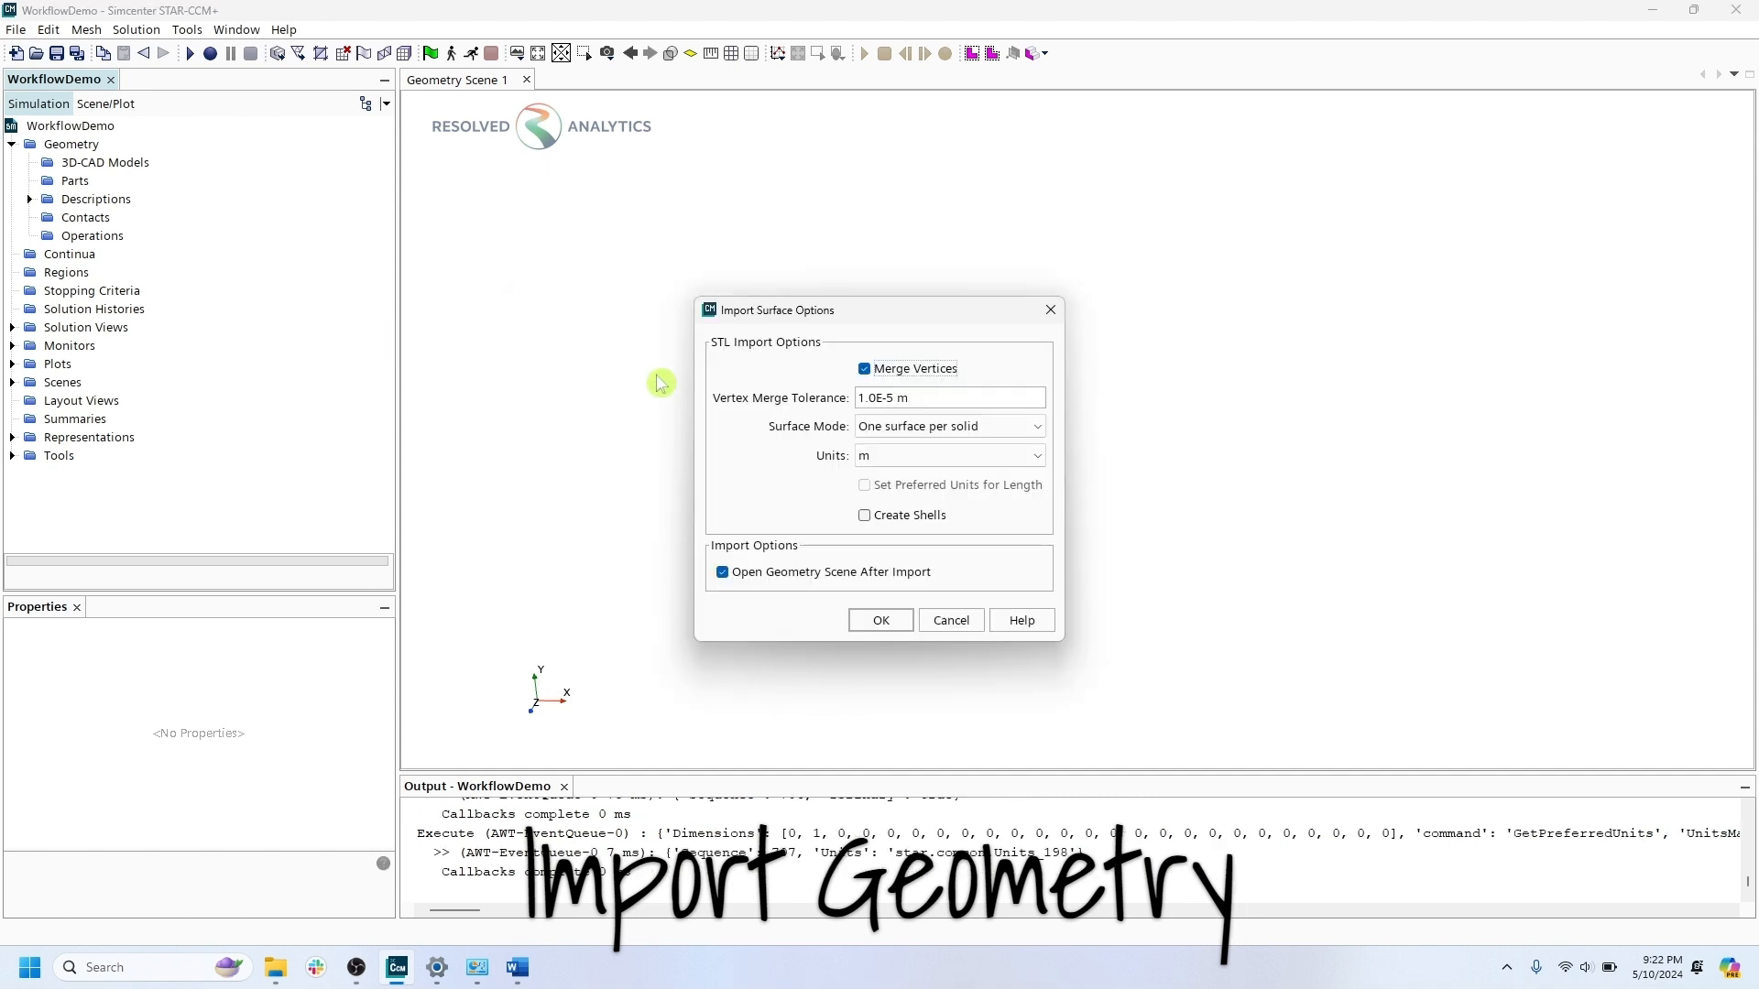
left_click(873, 622)
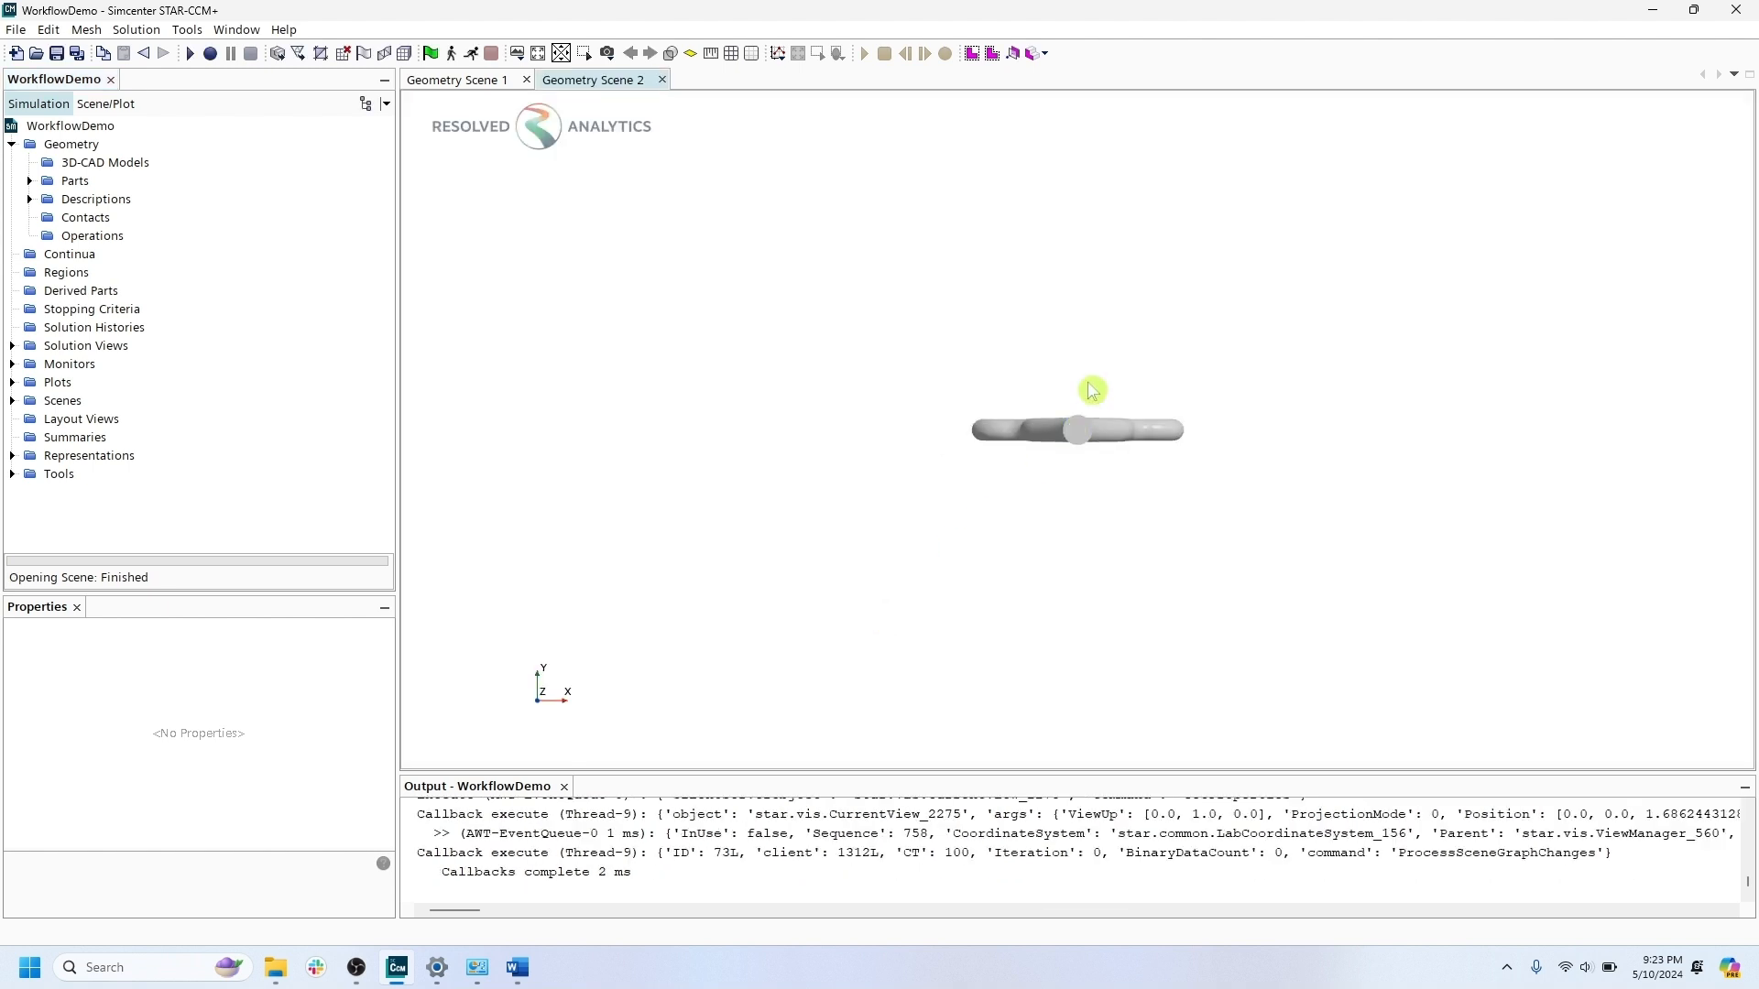
left_click_drag(1091, 385, 1084, 504)
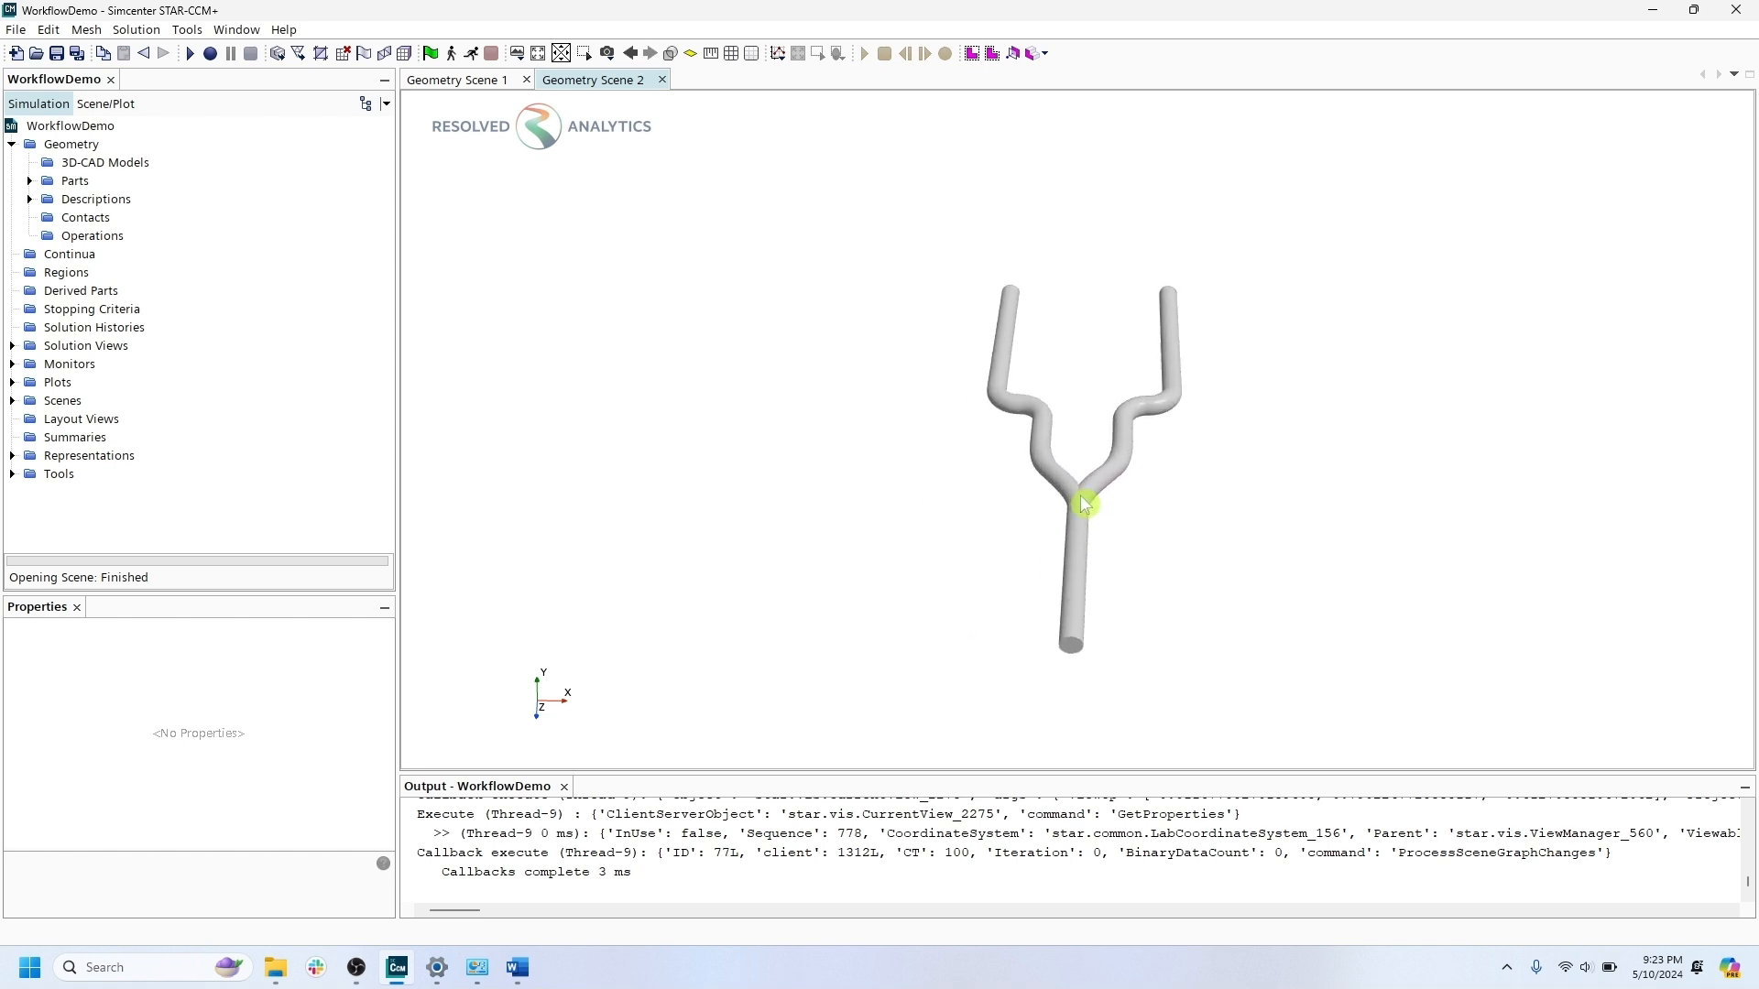
scroll(1084, 504, "up", 5)
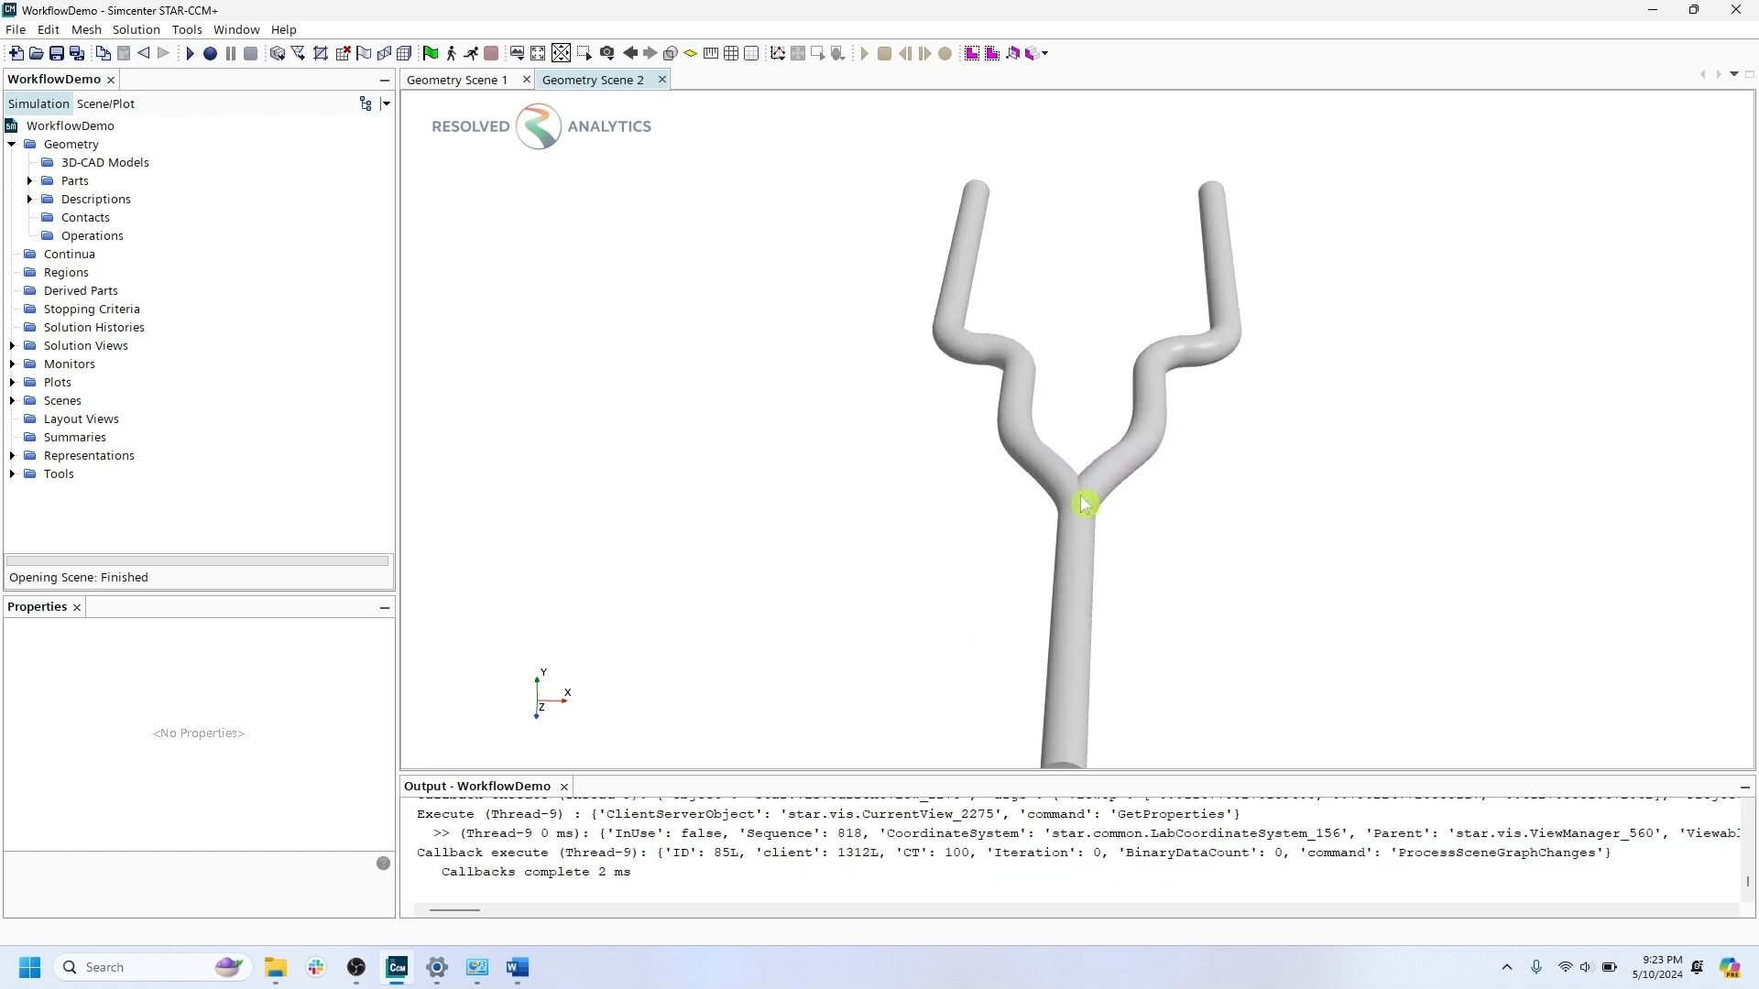
scroll(1084, 504, "down", 1)
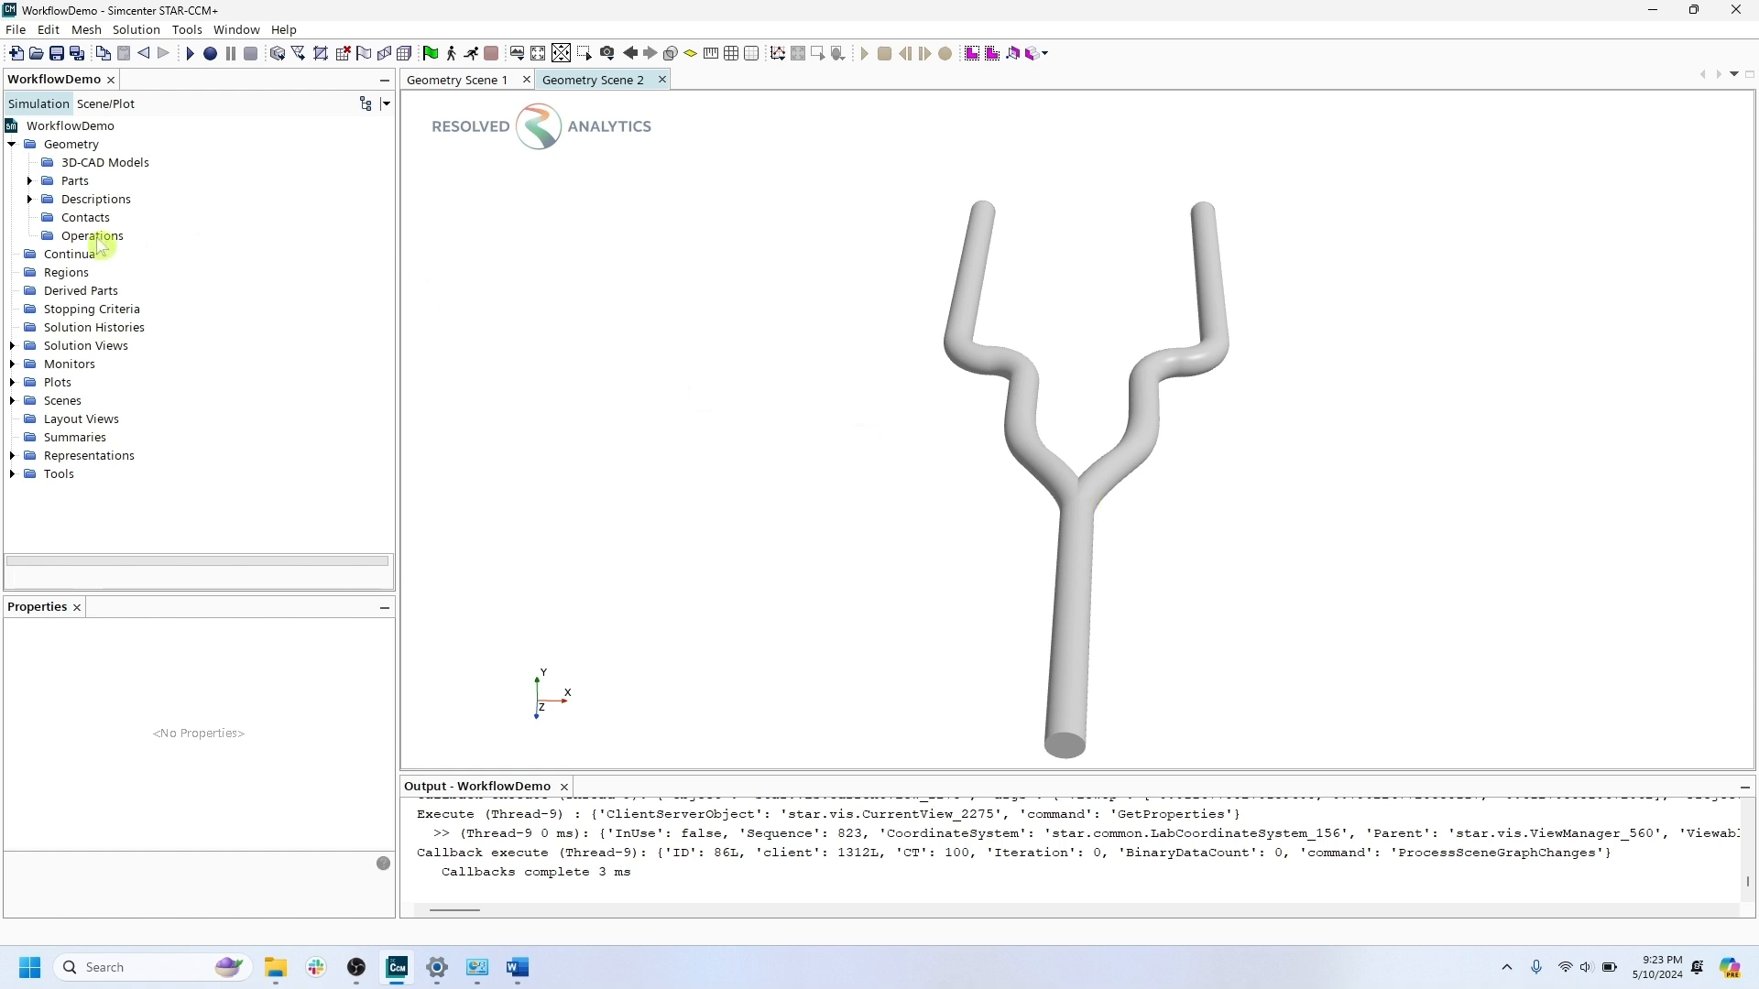
Split the PipeInternal part's surface by an angle of 89 degrees and highlight each of the separated end surfaces.
left_click(29, 182)
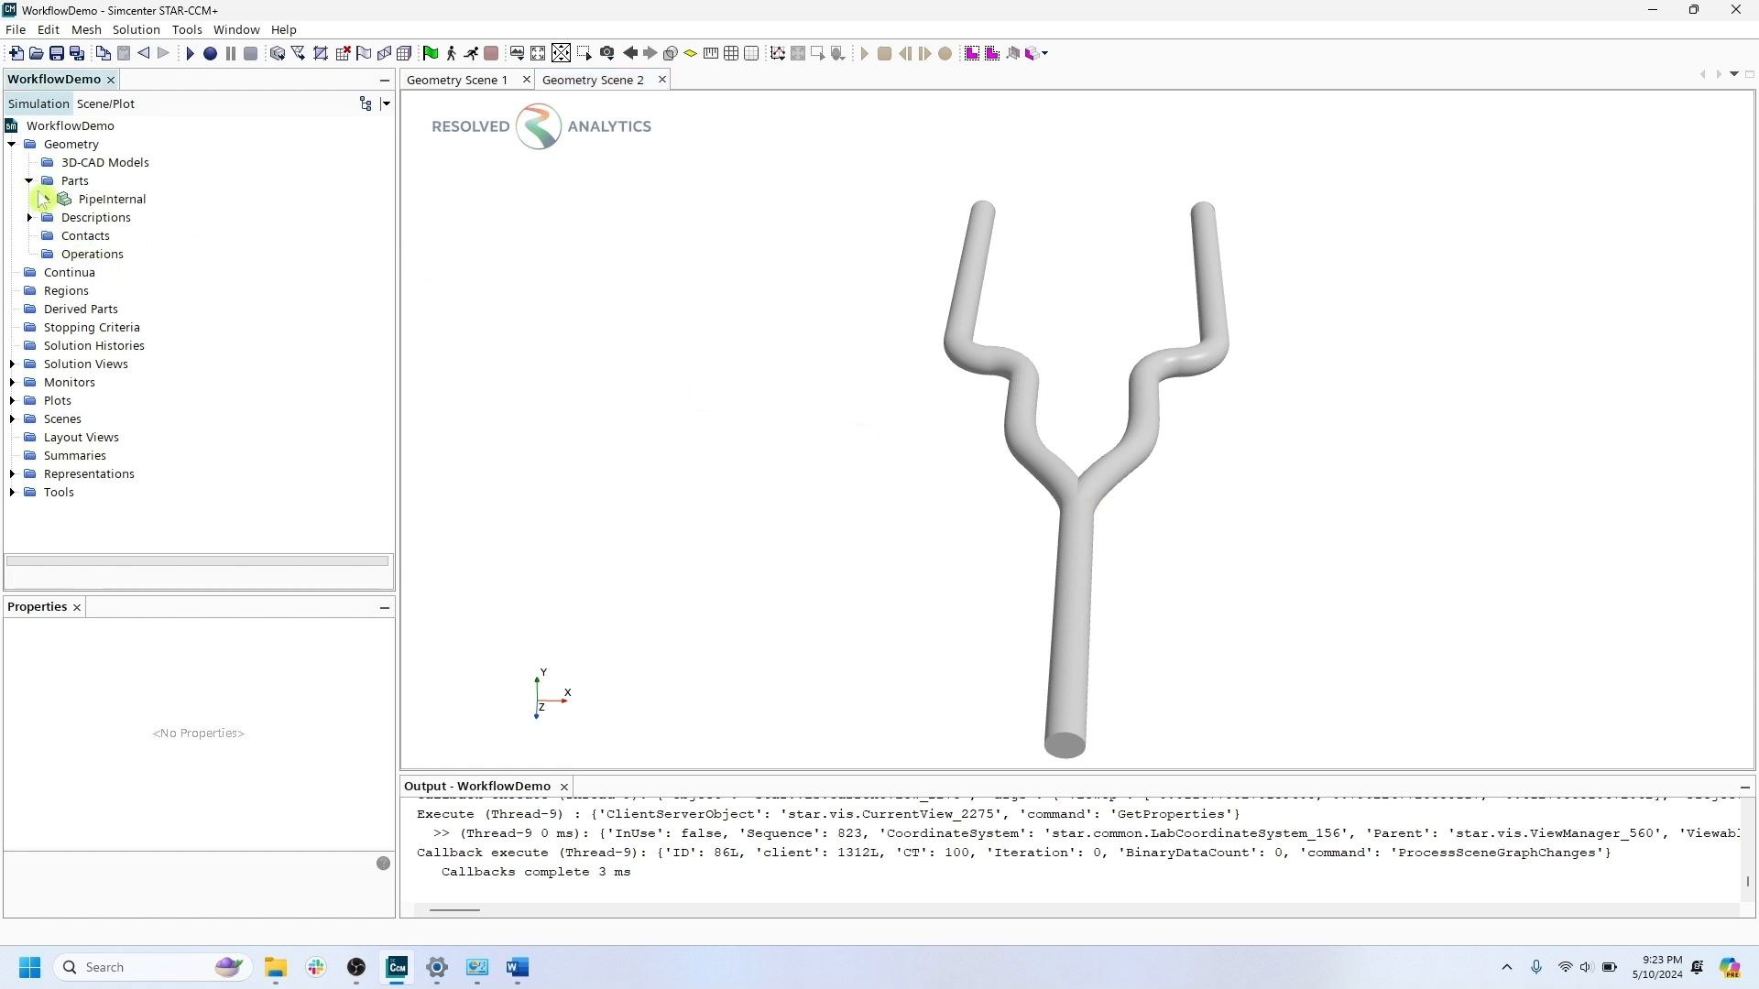
left_click(44, 199)
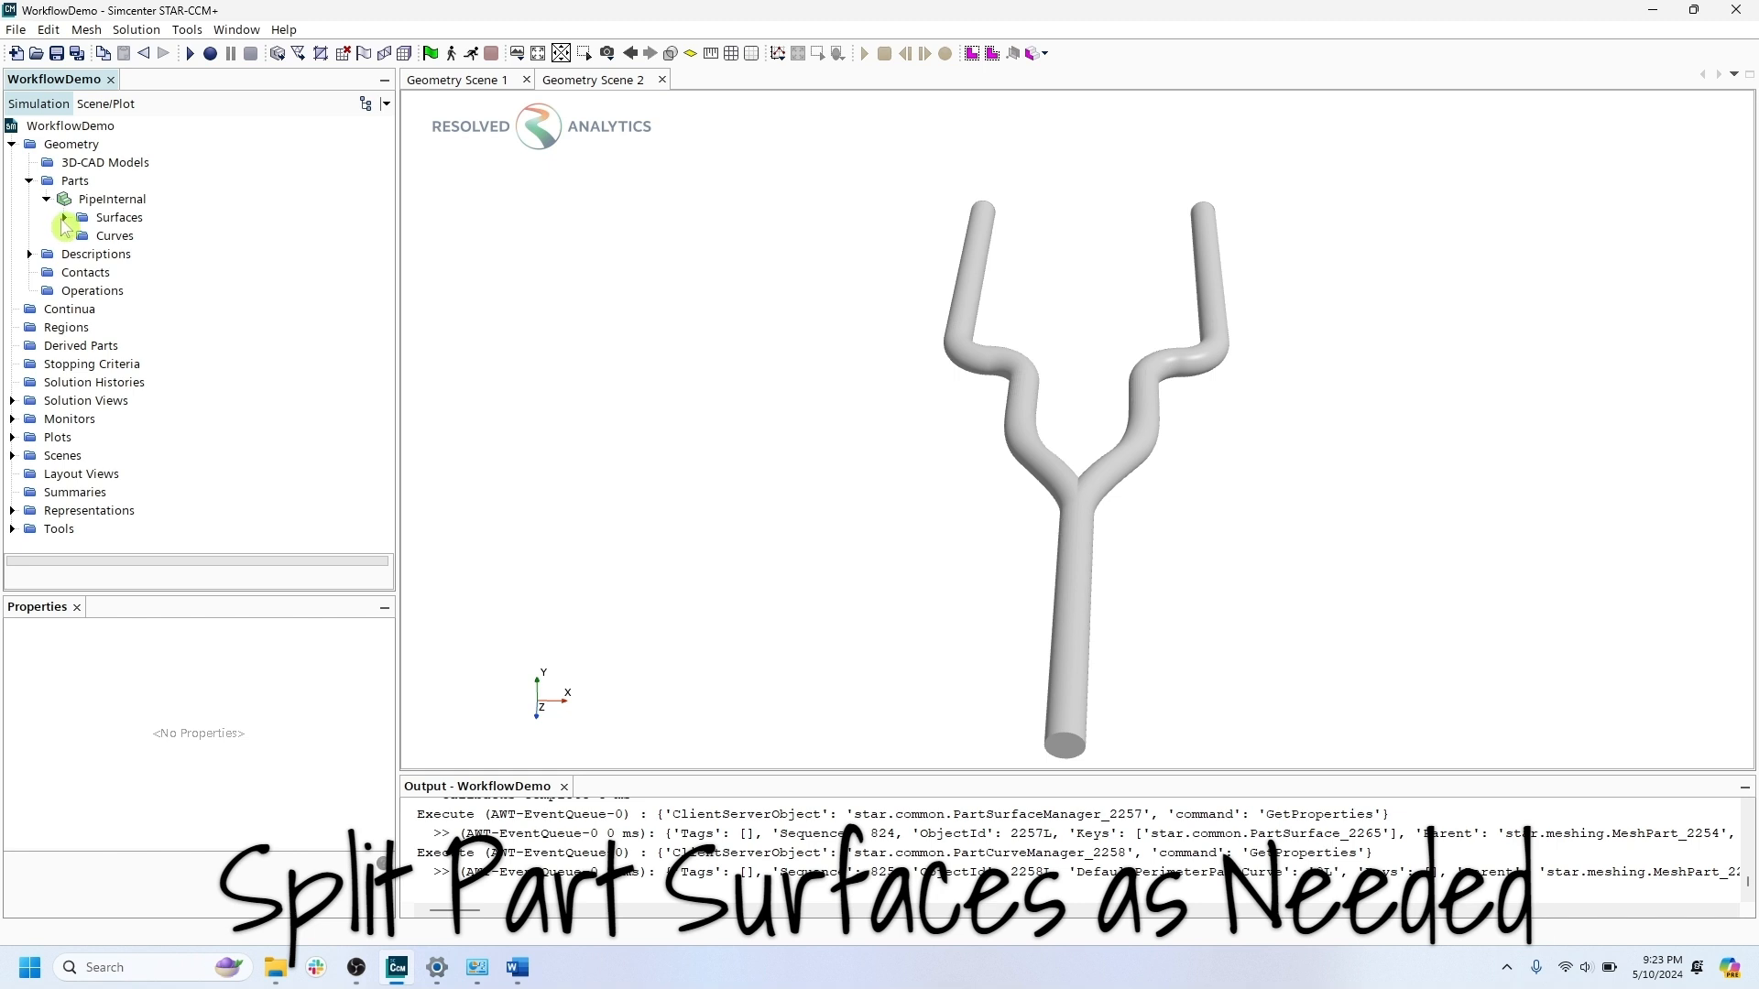
left_click(65, 218)
left_click(122, 237)
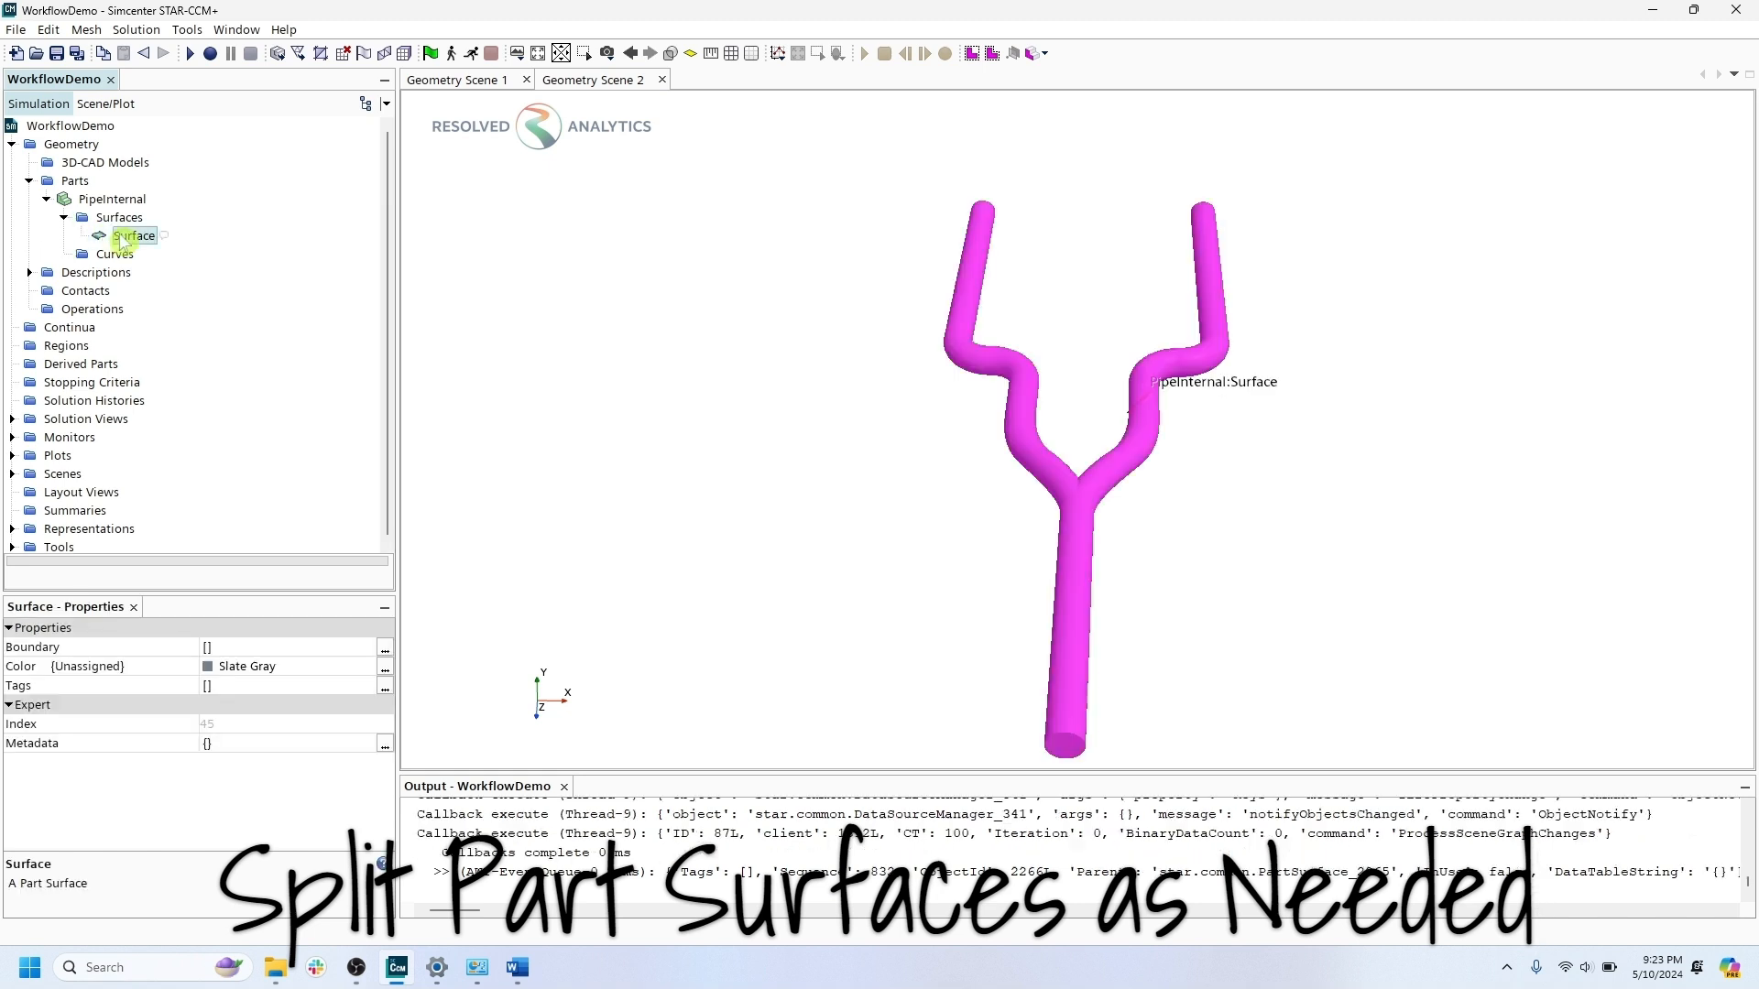
right_click(123, 240)
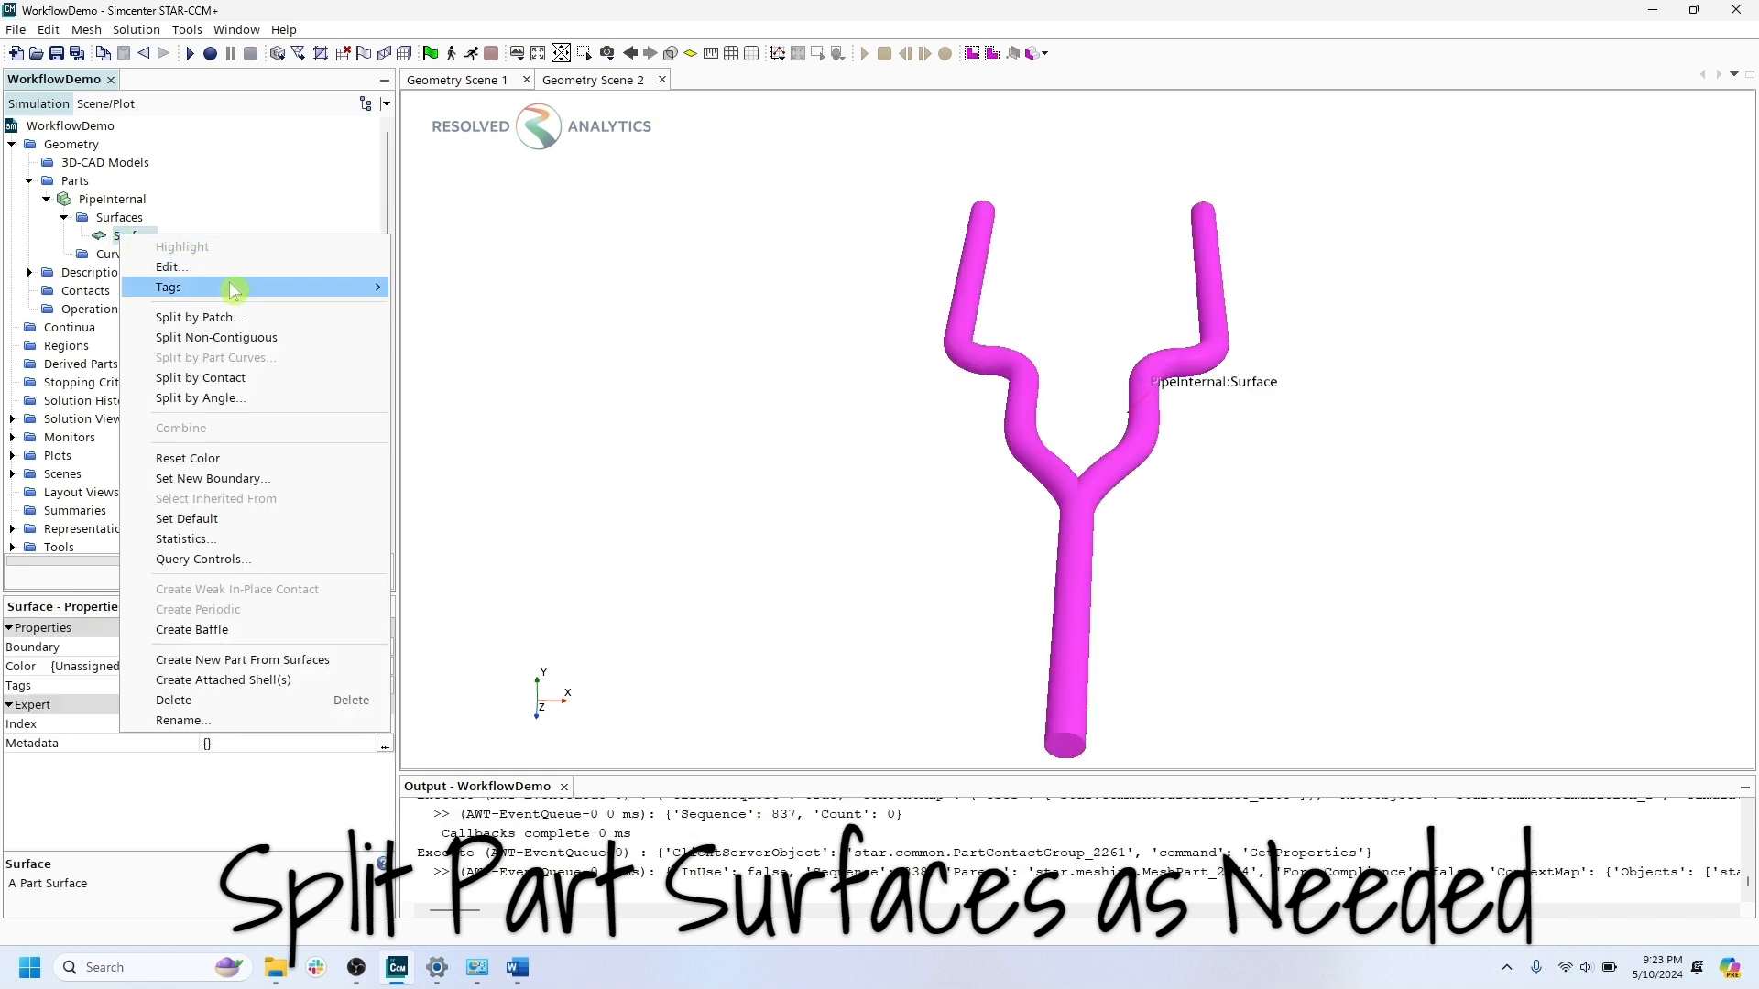
left_click(225, 400)
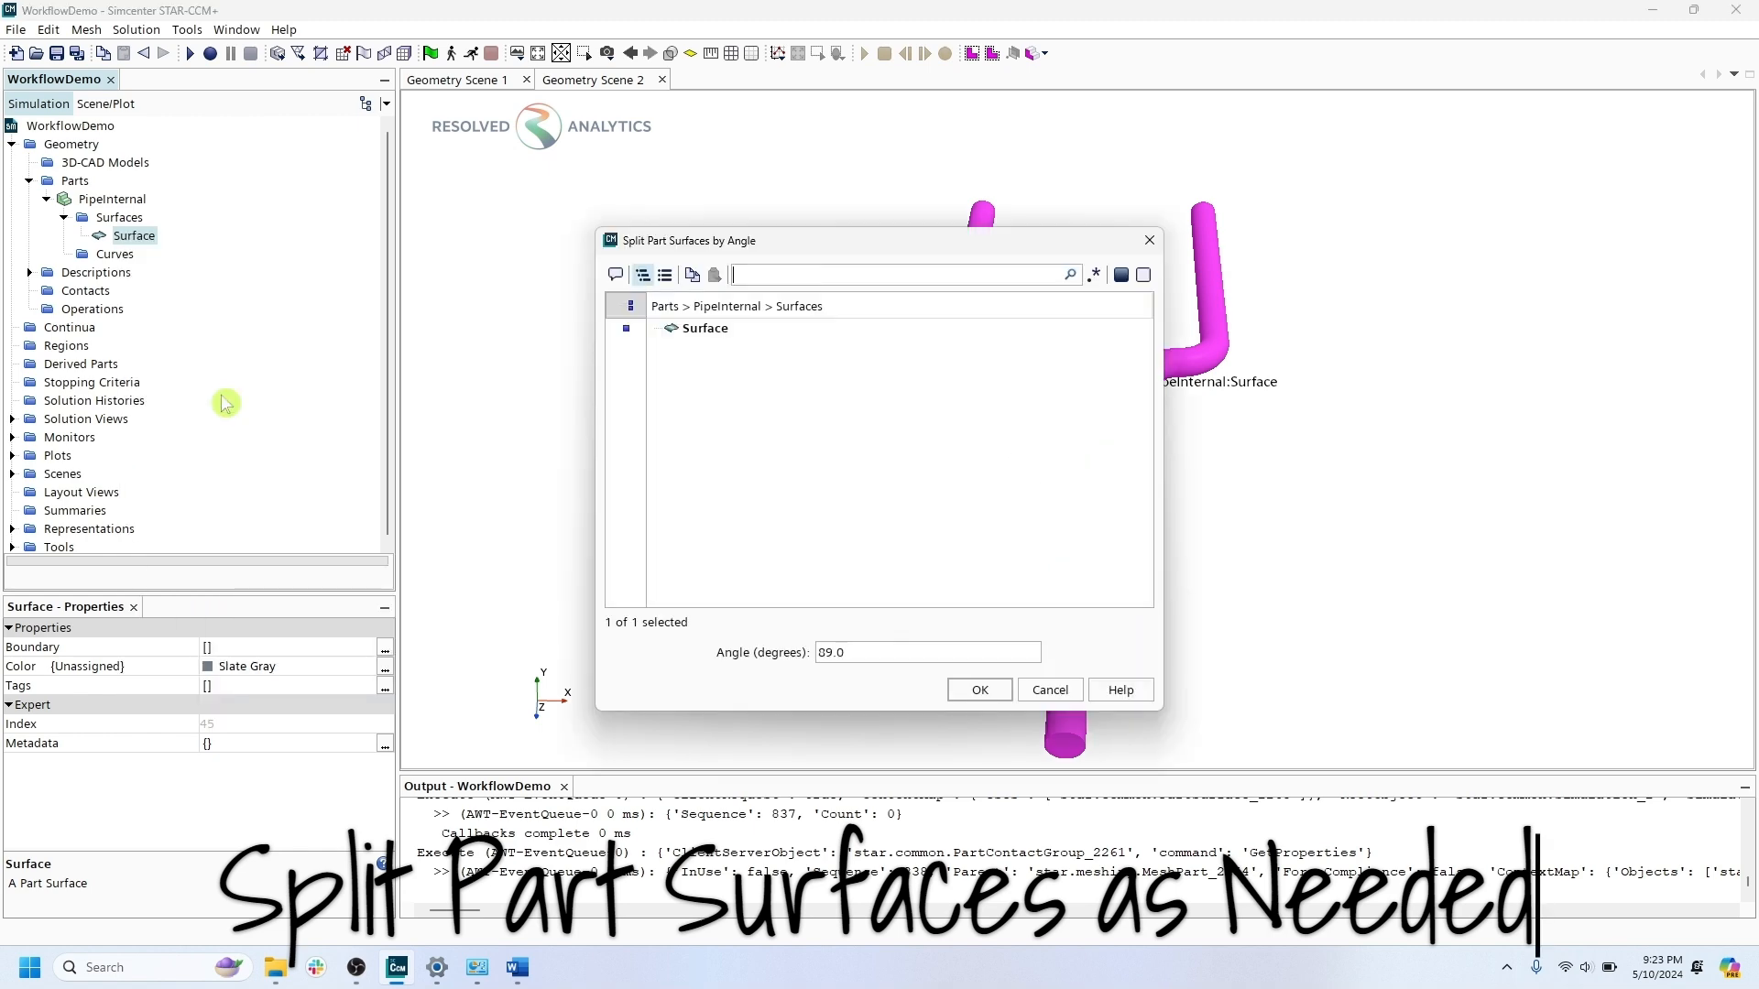
left_click(978, 692)
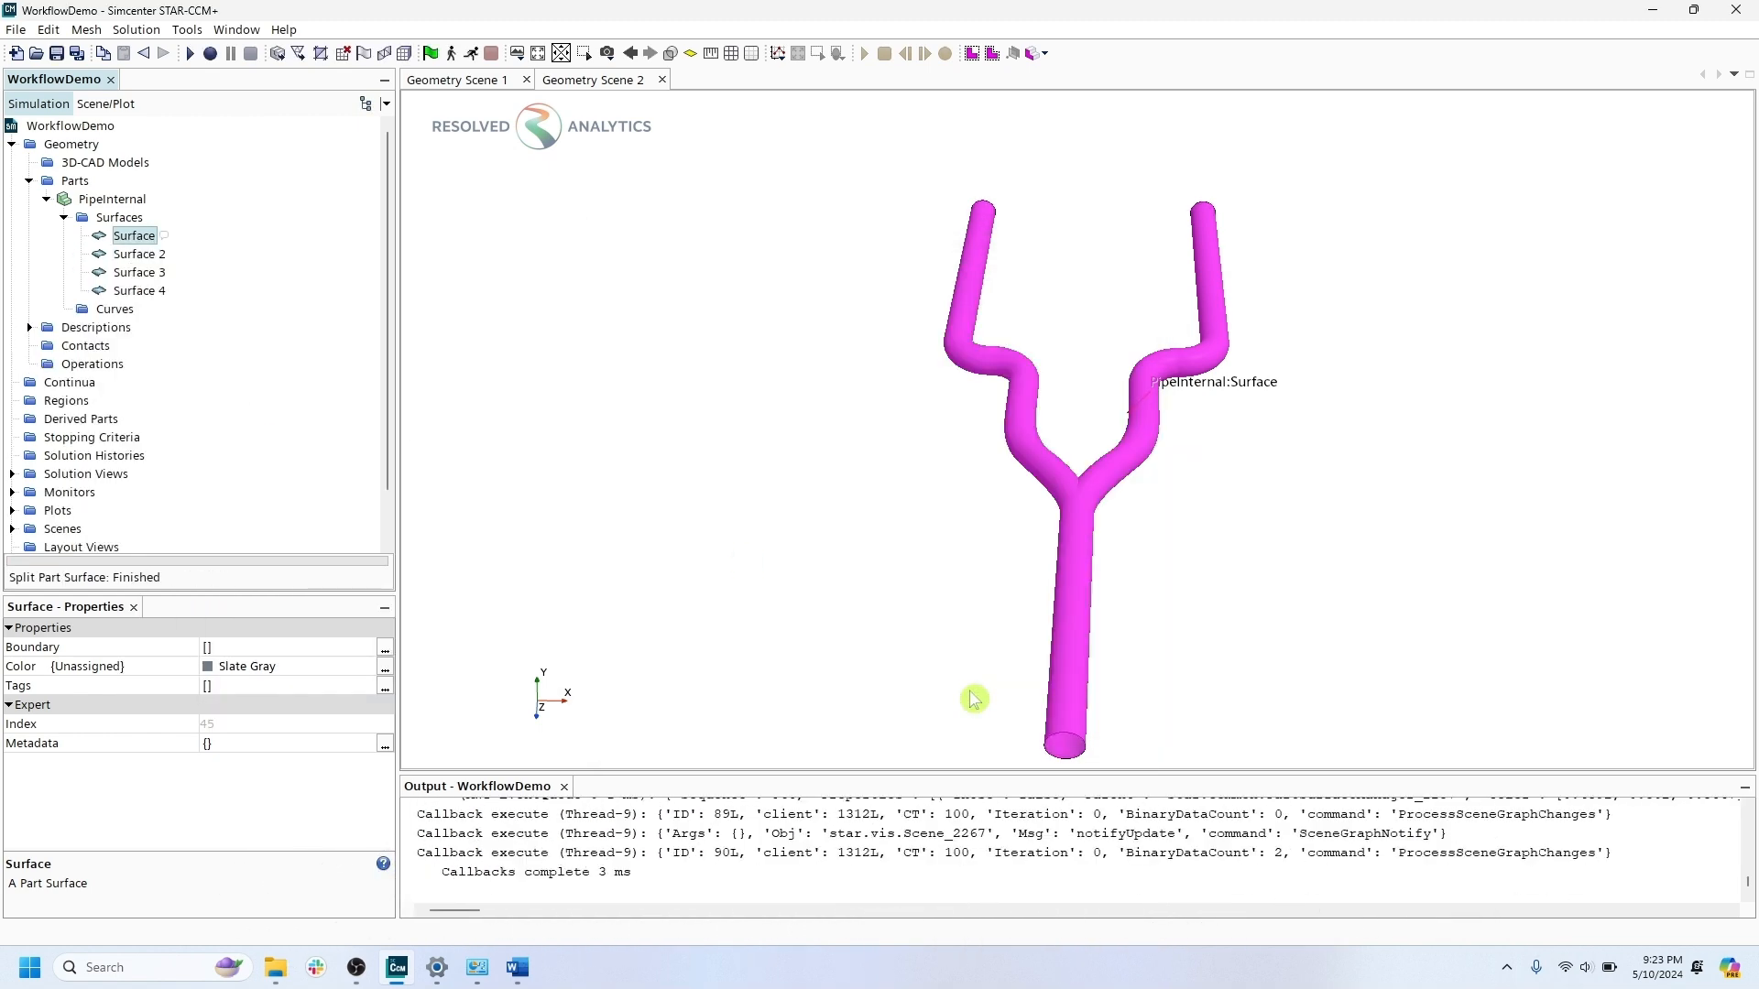
left_click(146, 254)
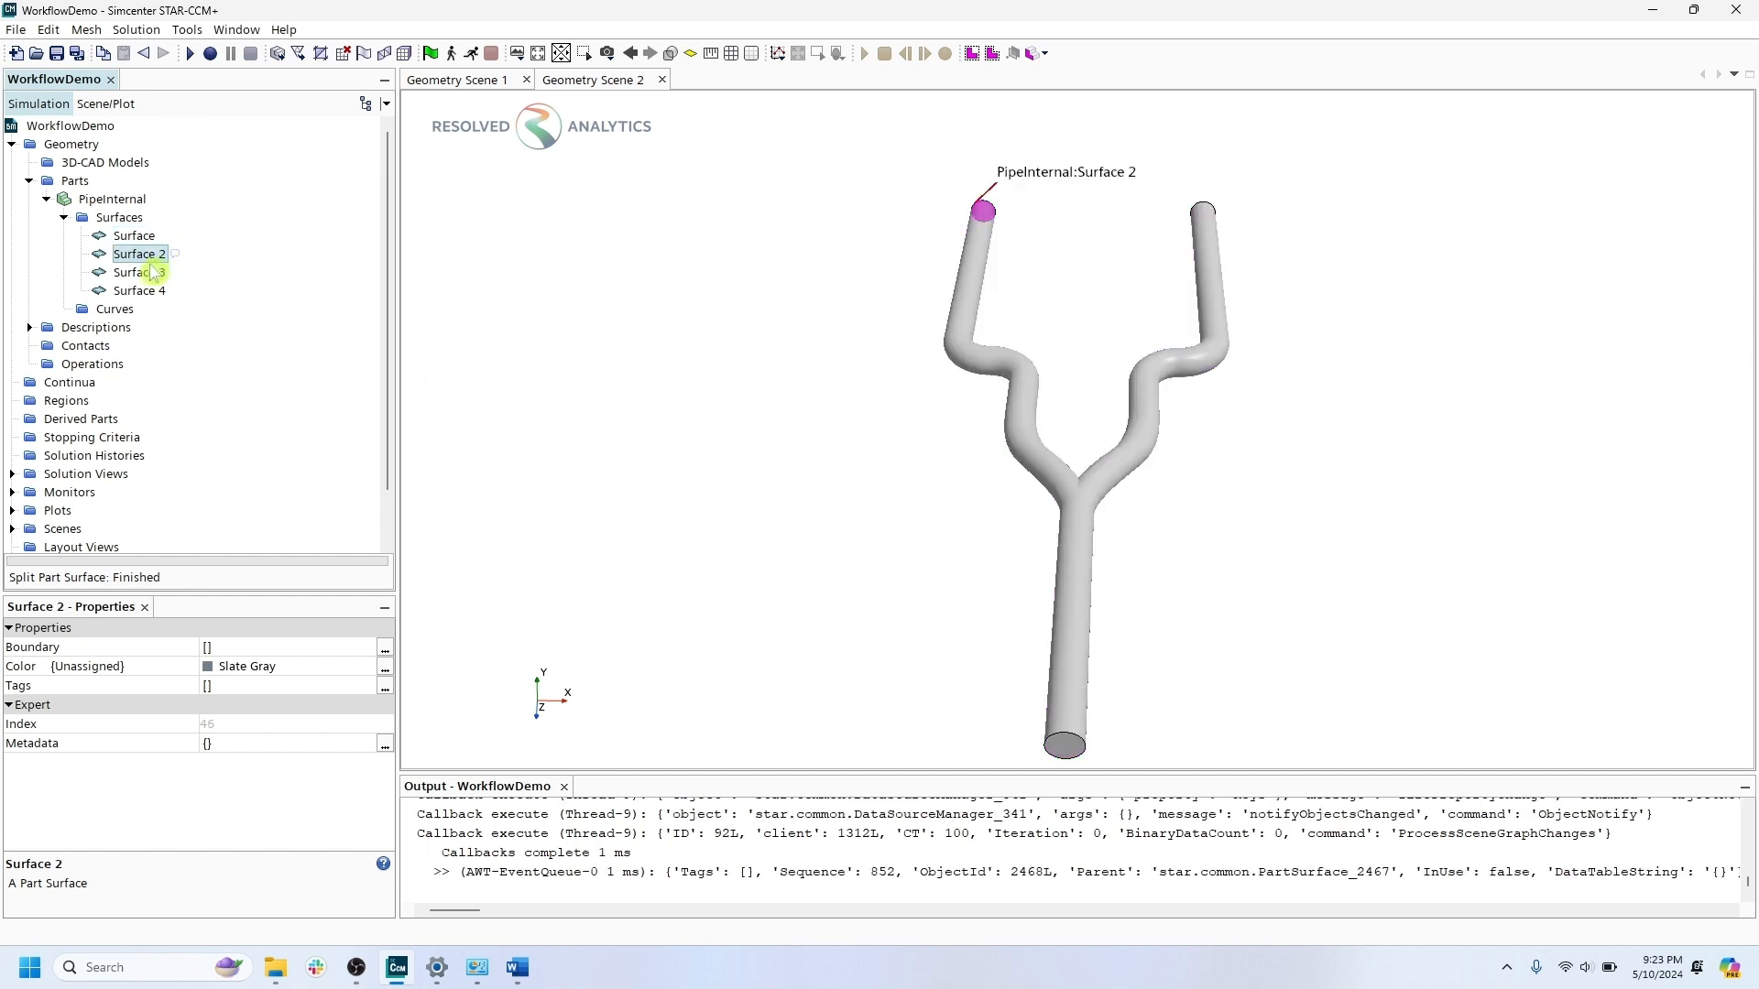
left_click(149, 273)
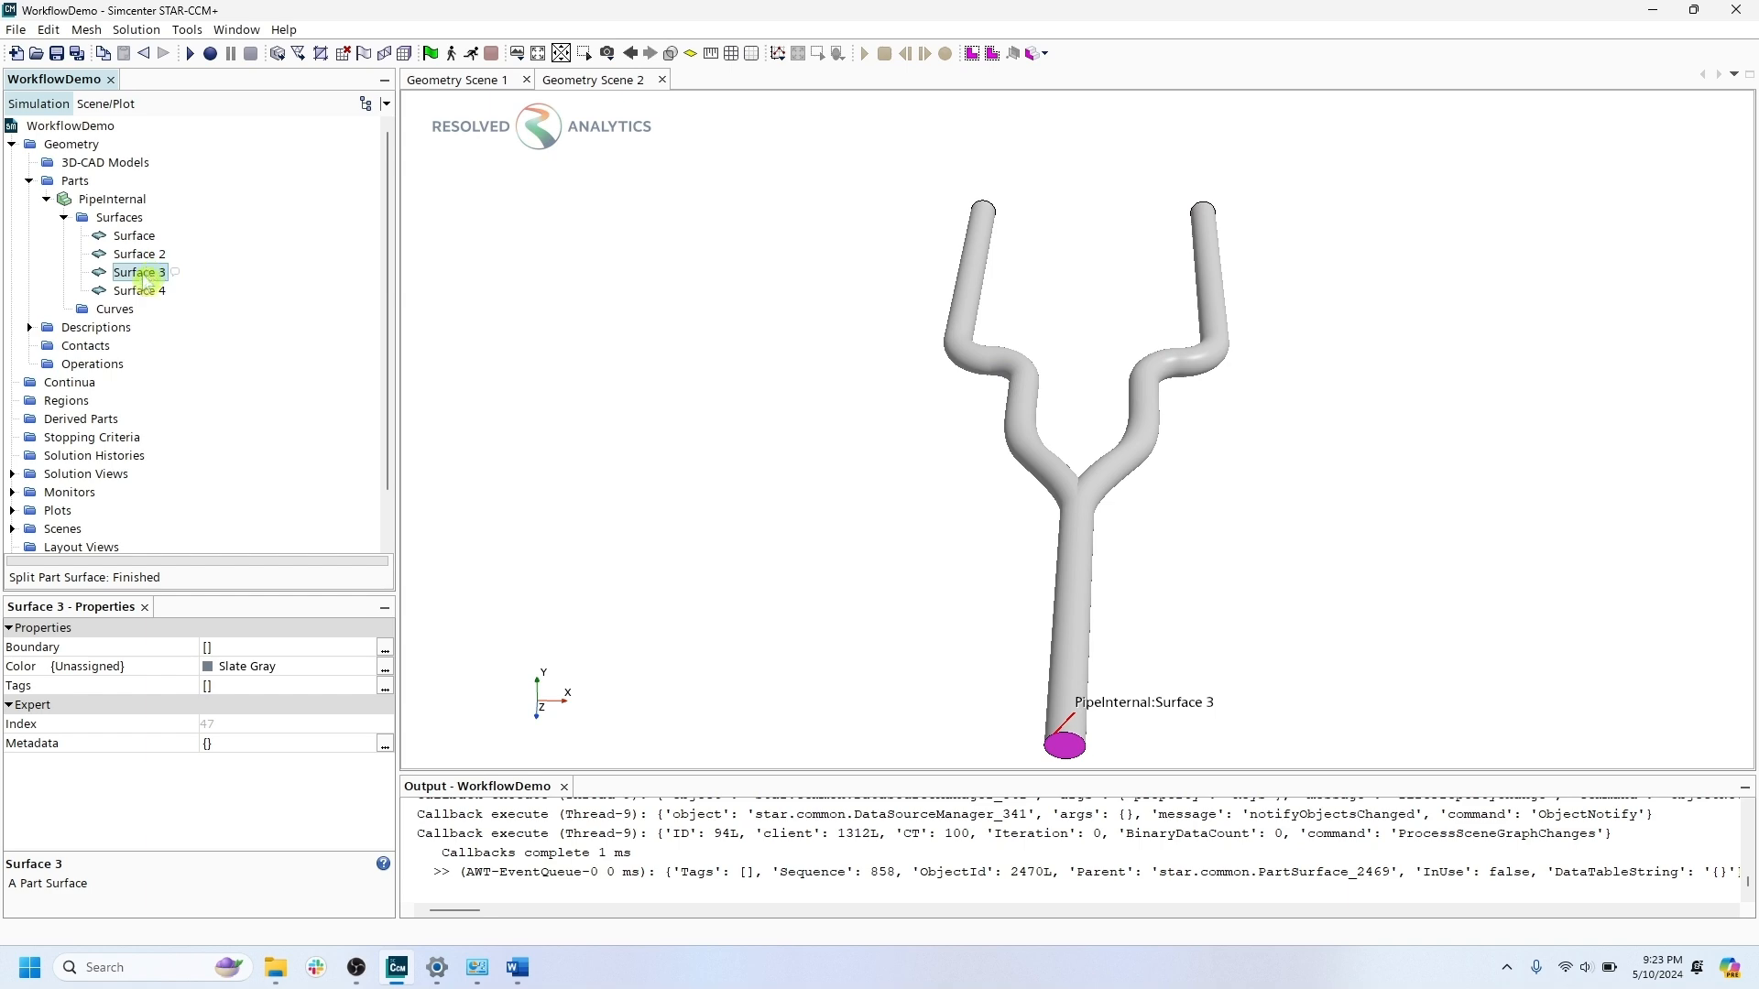
left_click(137, 295)
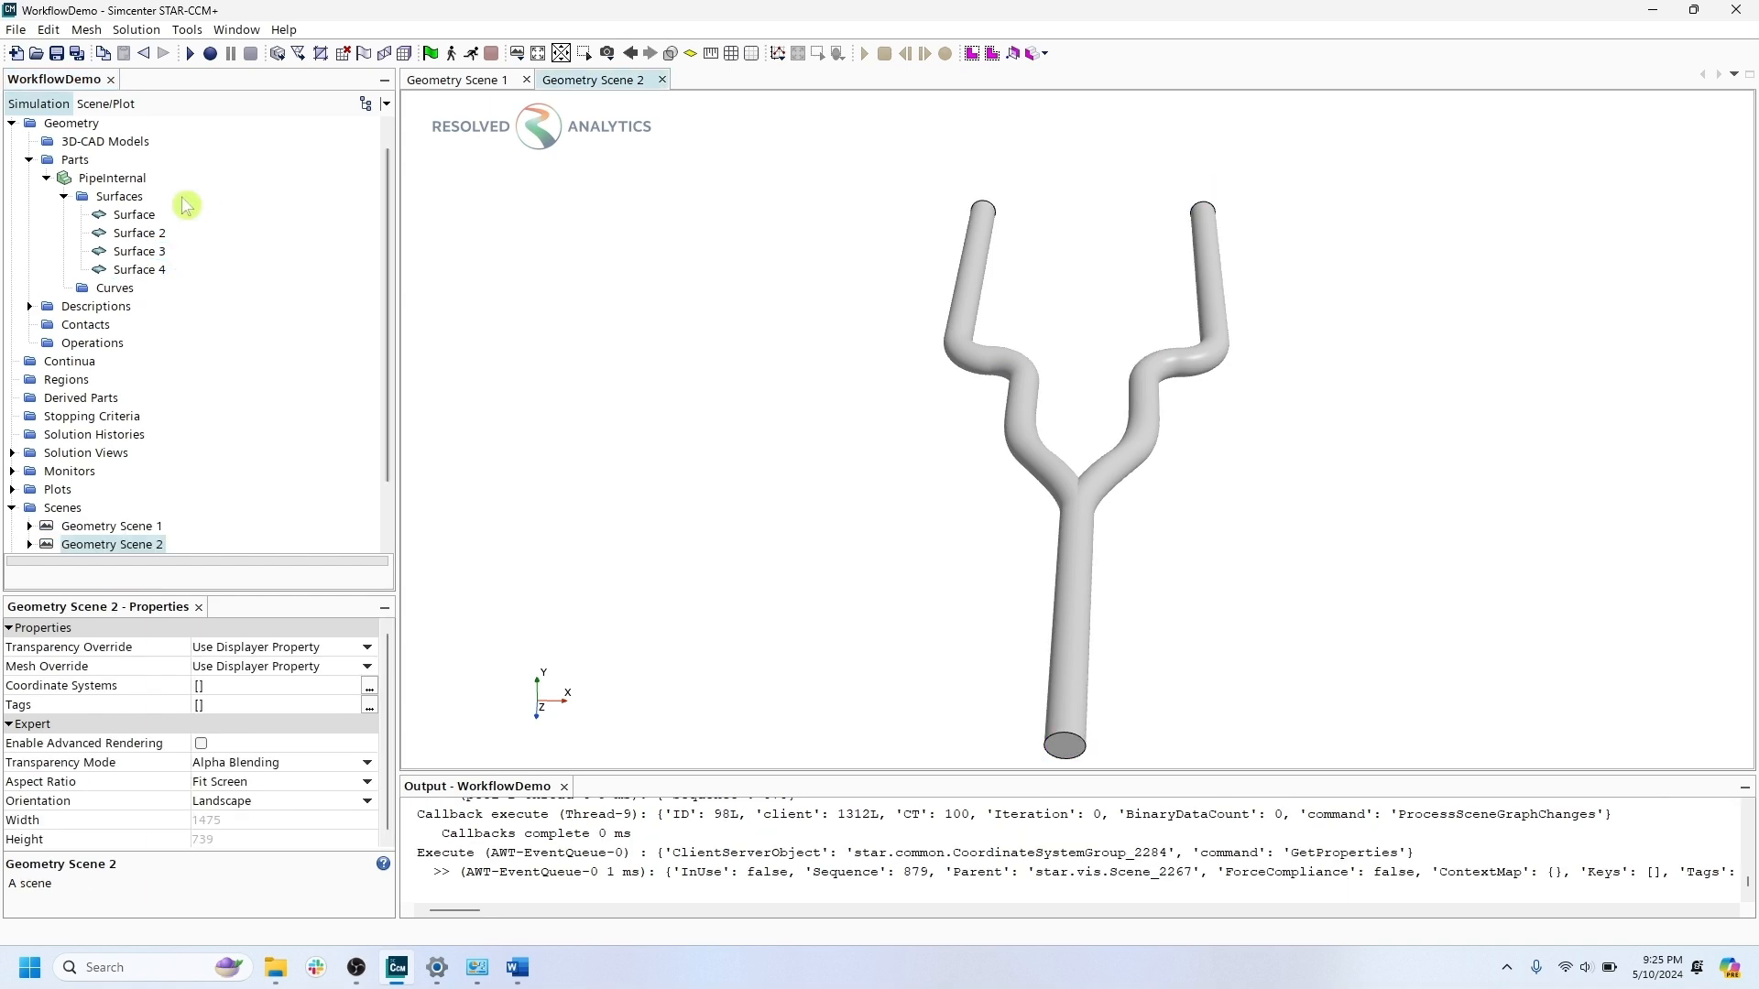
Assign the PipeInternal part to regions, creating a region for each part and a boundary for each part surface.
right_click(106, 178)
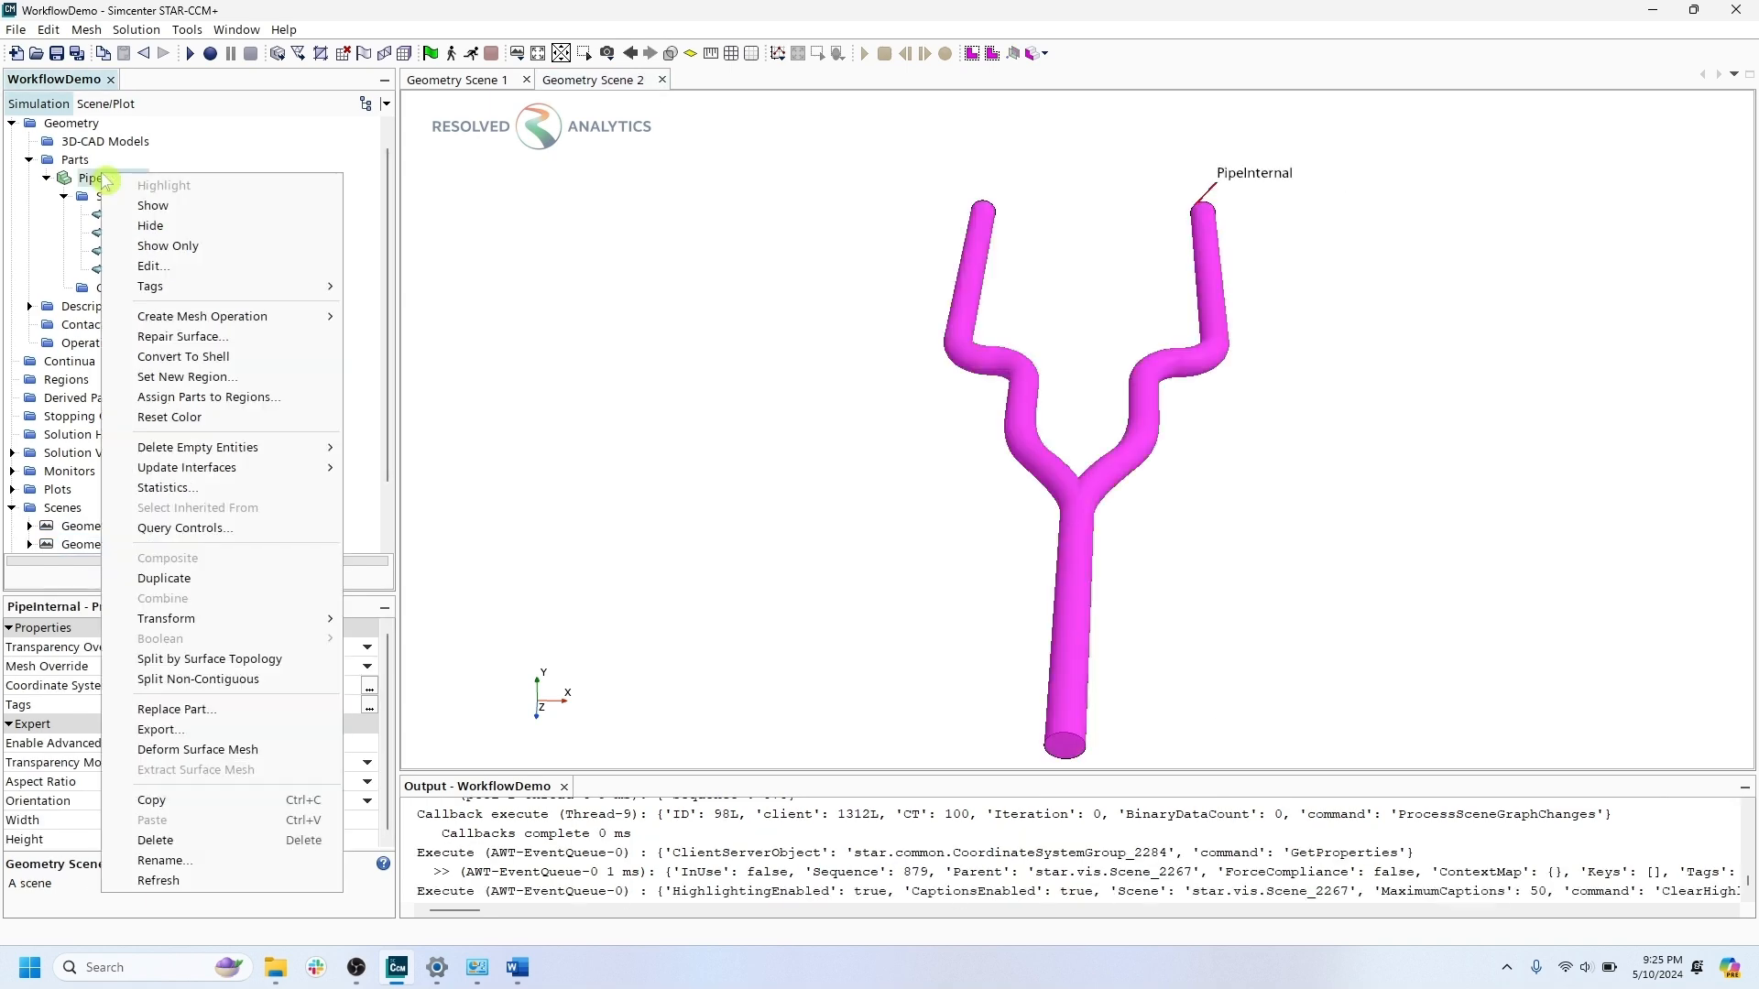
left_click(174, 400)
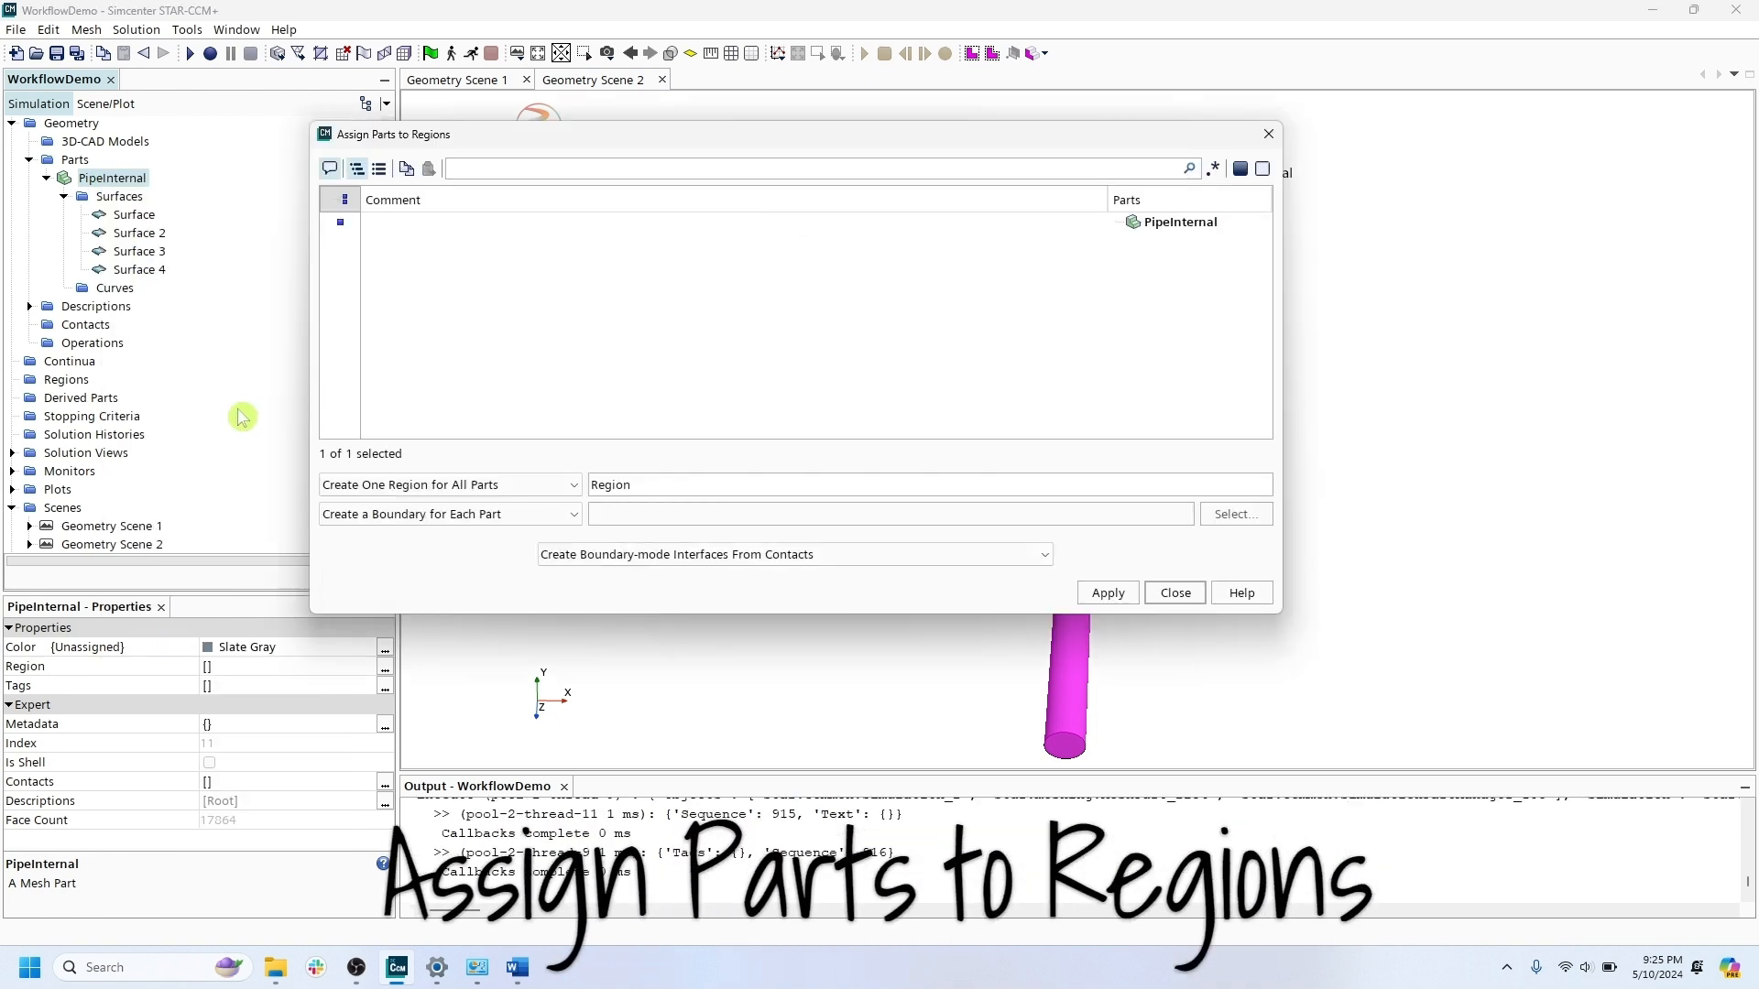
left_click(566, 486)
left_click(507, 509)
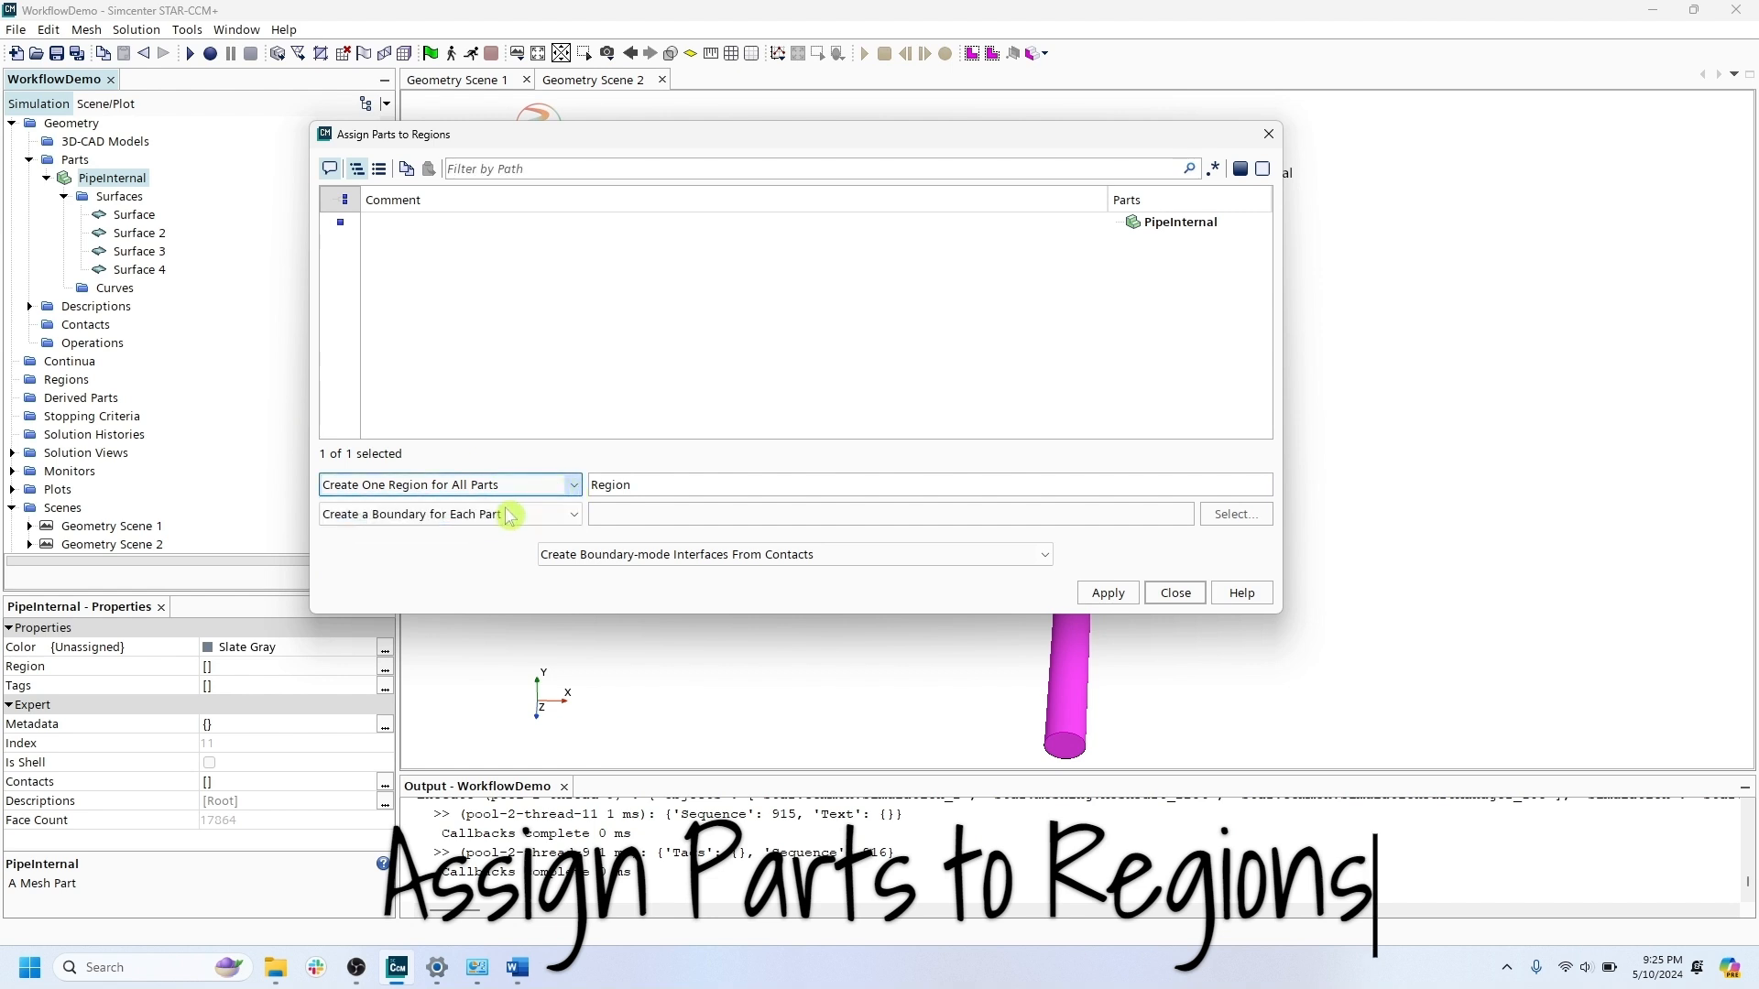
left_click(509, 514)
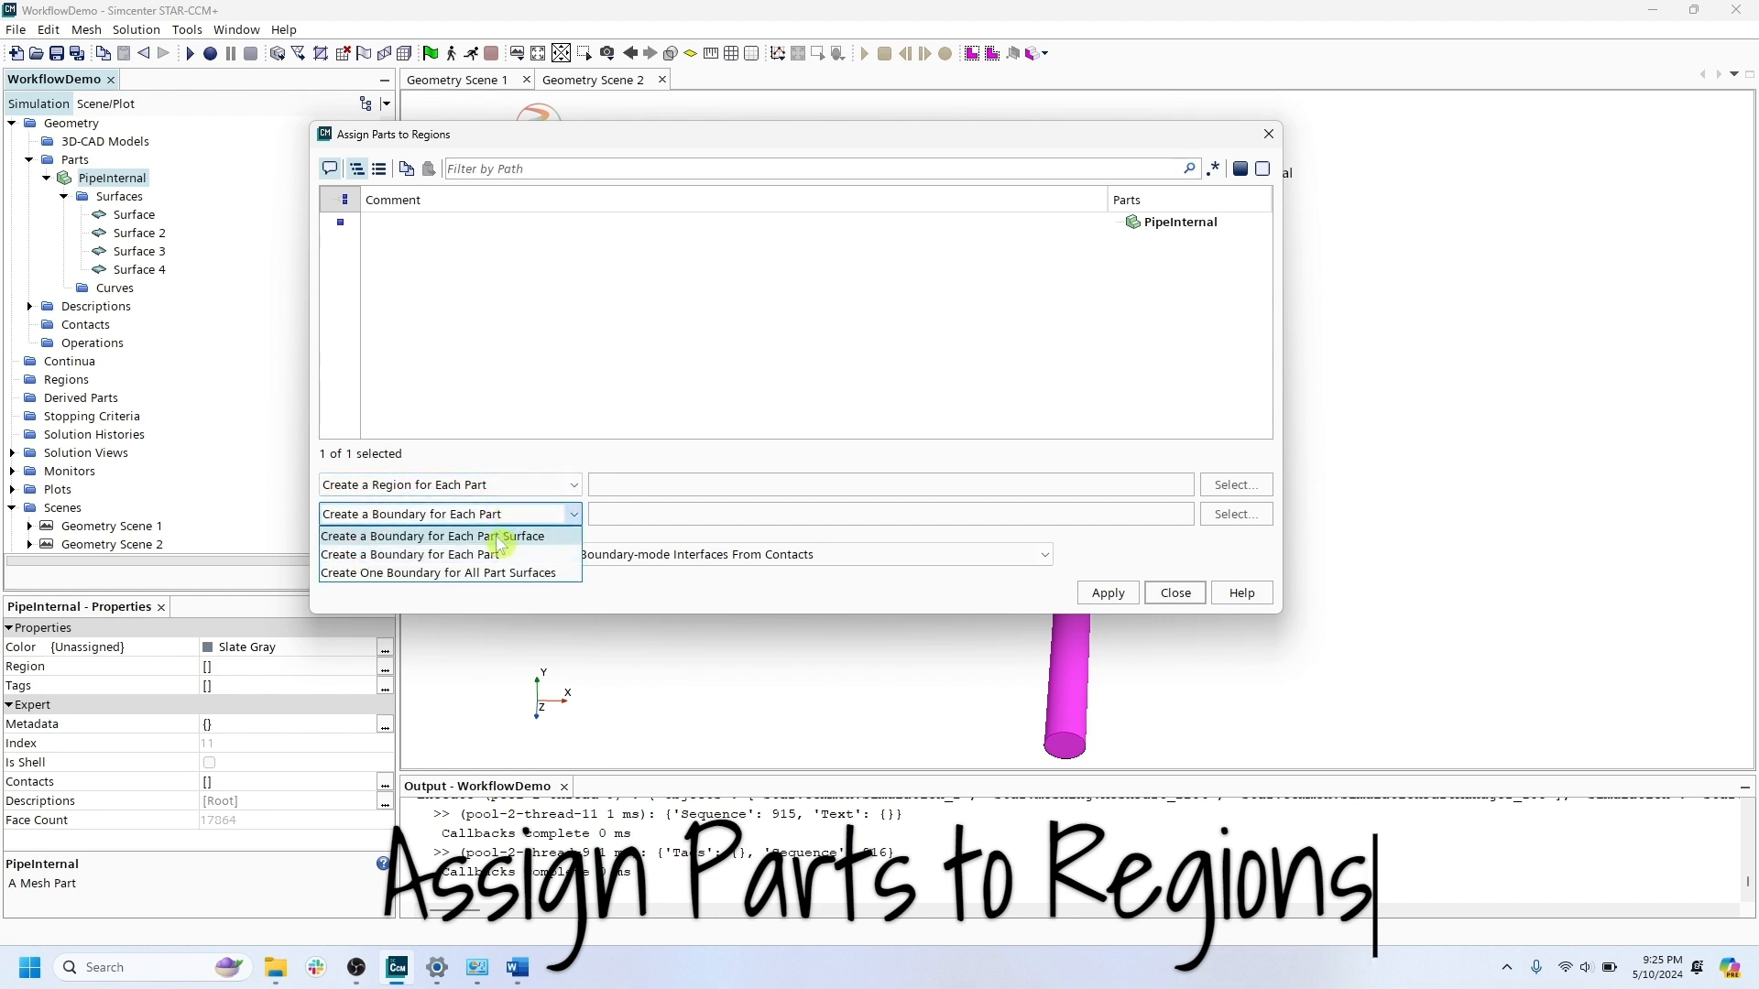
left_click(502, 536)
left_click(1108, 593)
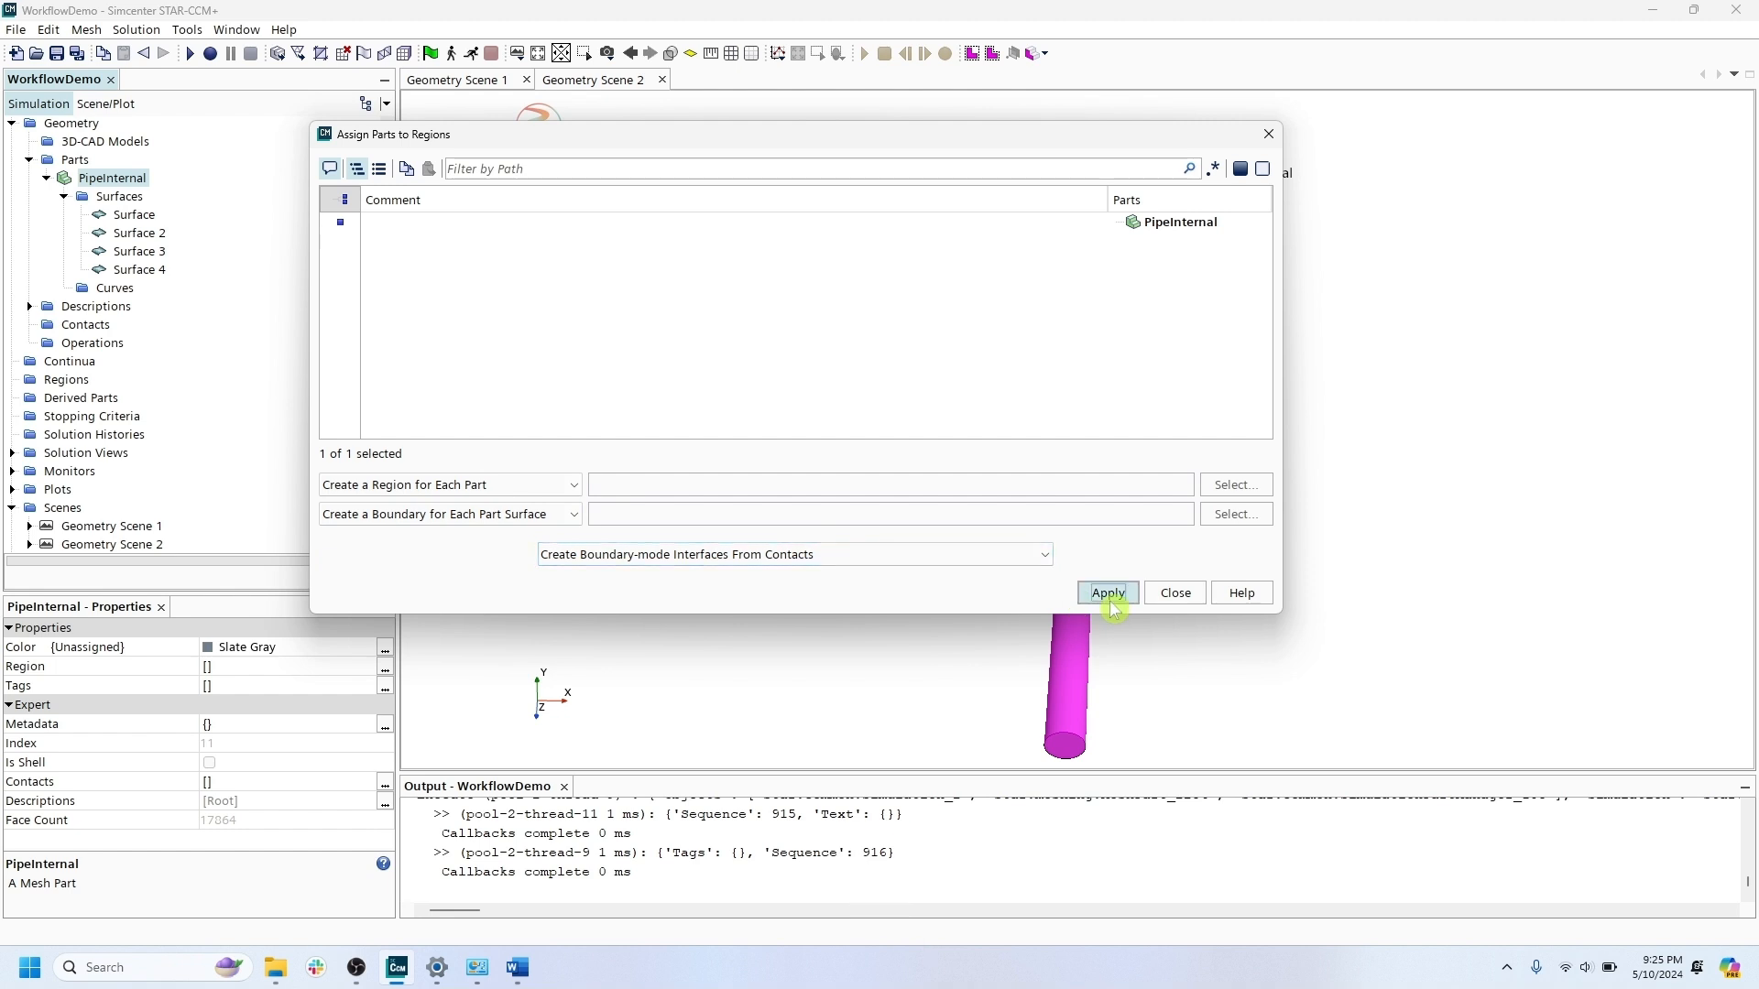
left_click(1172, 595)
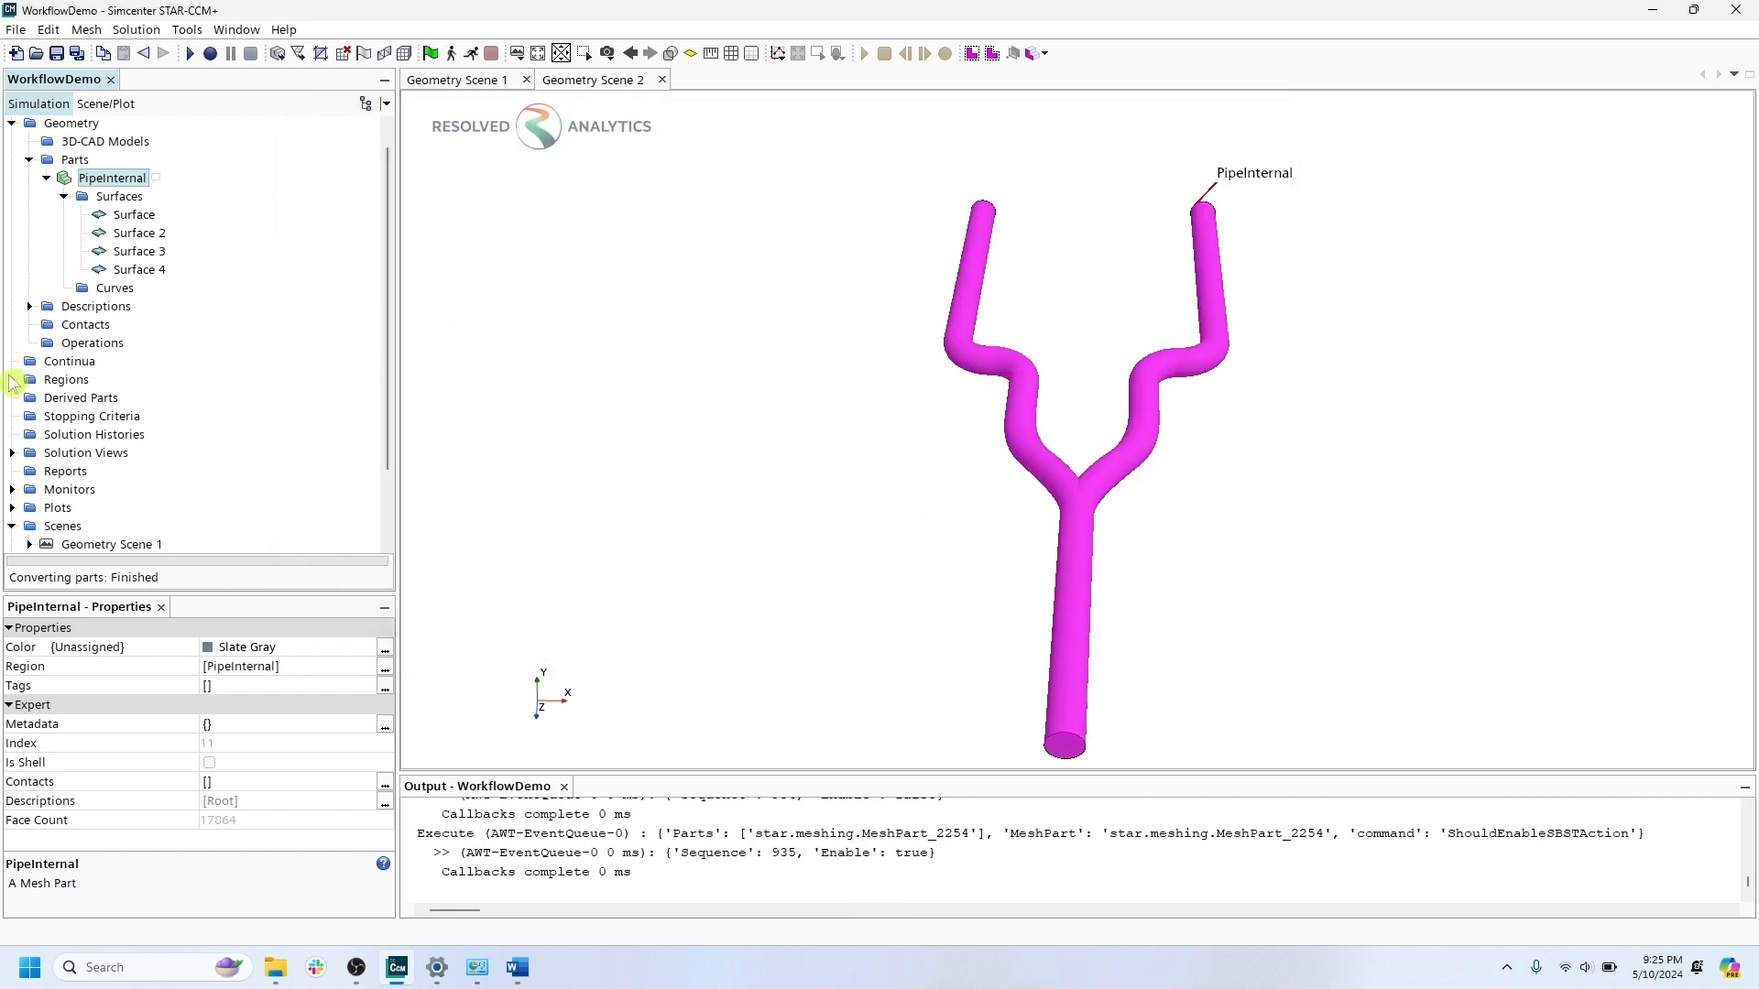
Set the boundary type of Surface 4 in the PipeInternal region to Pressure Outlet.
left_click(12, 379)
left_click(29, 398)
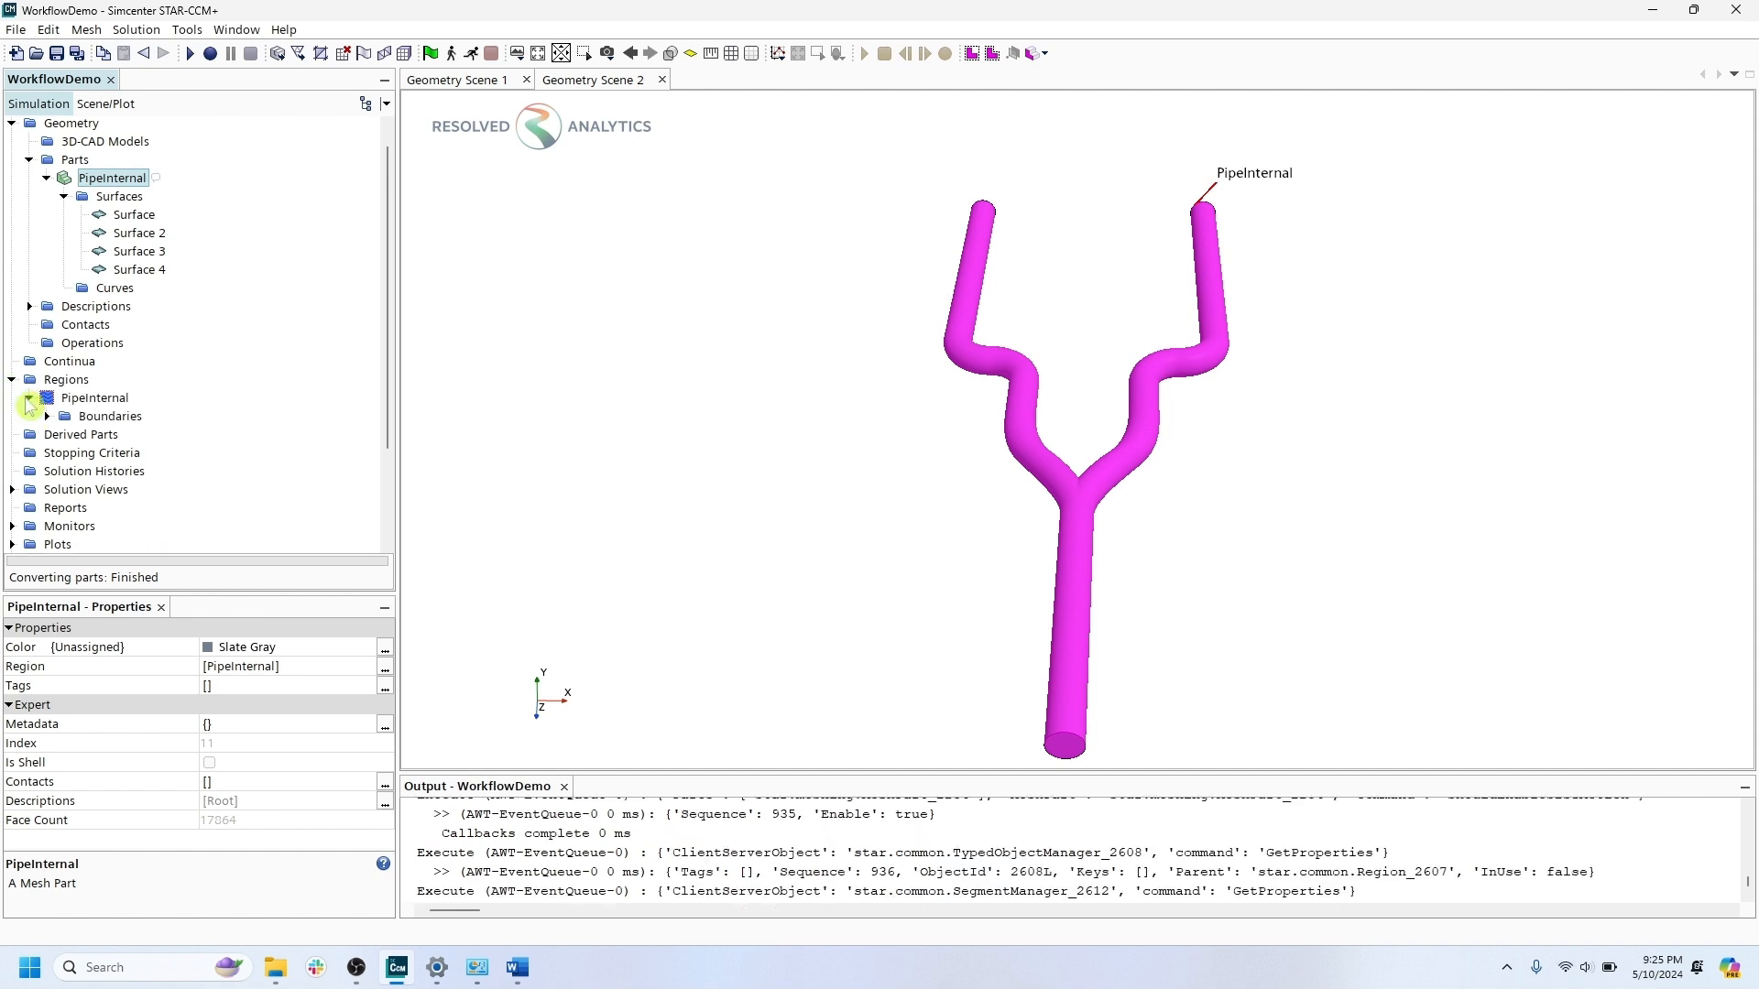
left_click(45, 415)
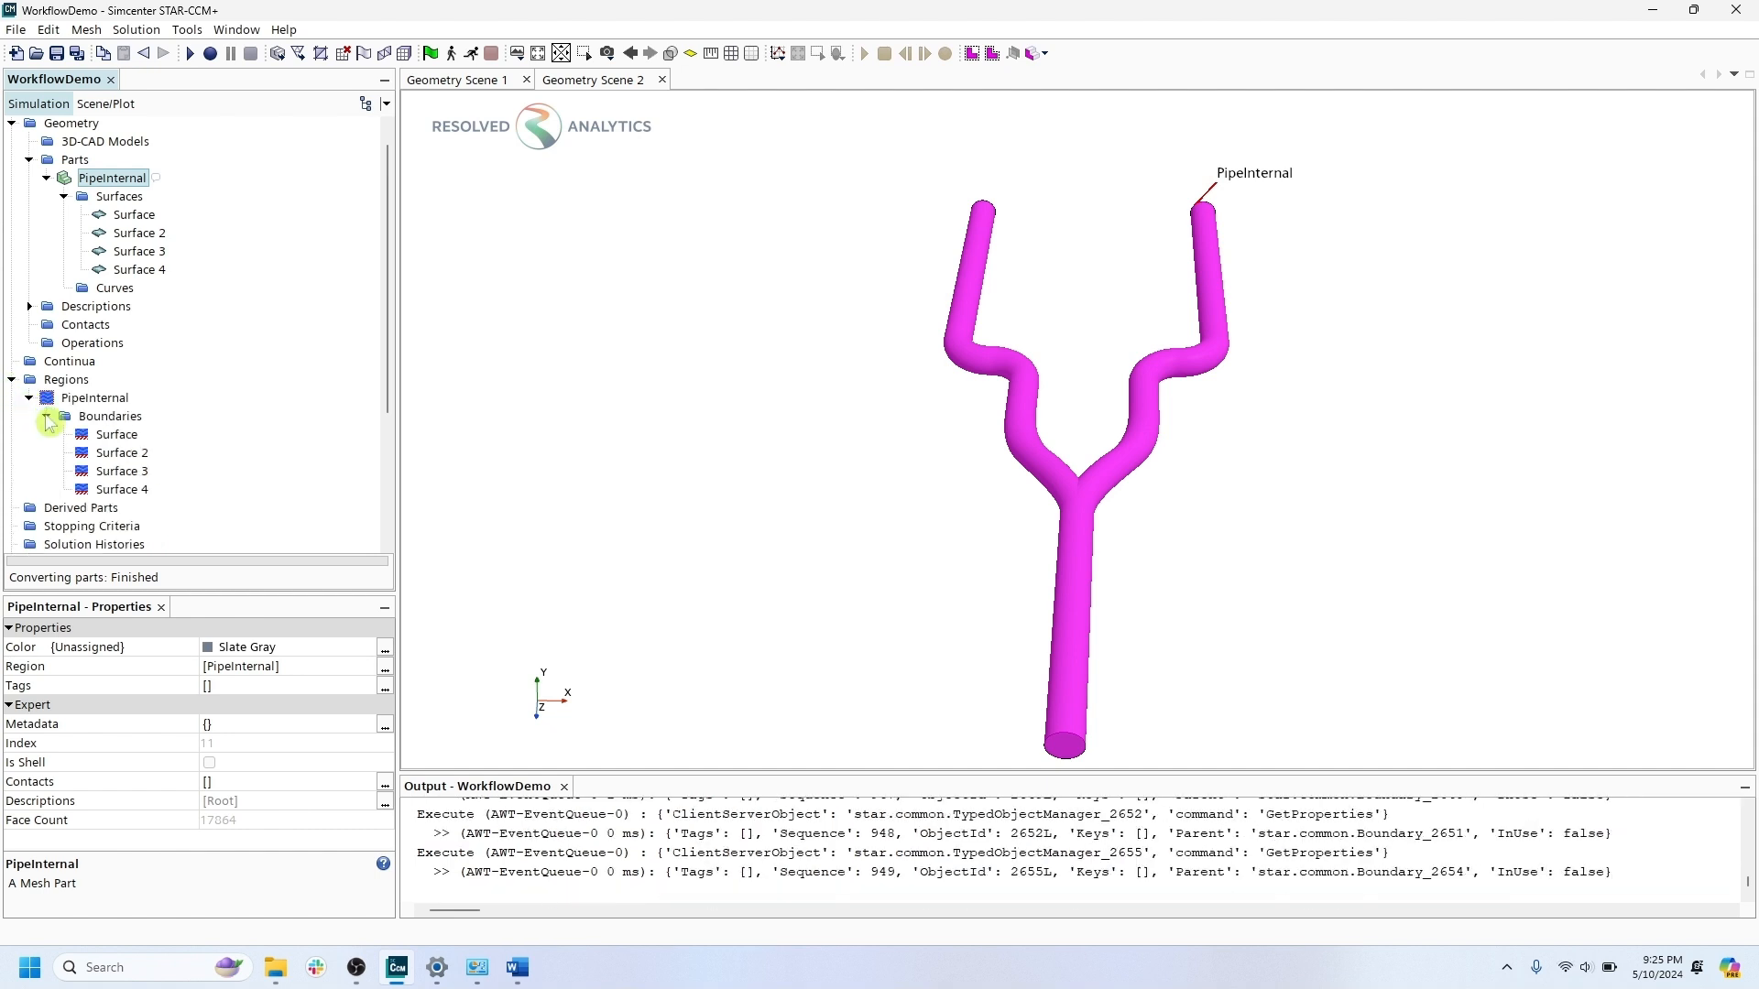
left_click(123, 490)
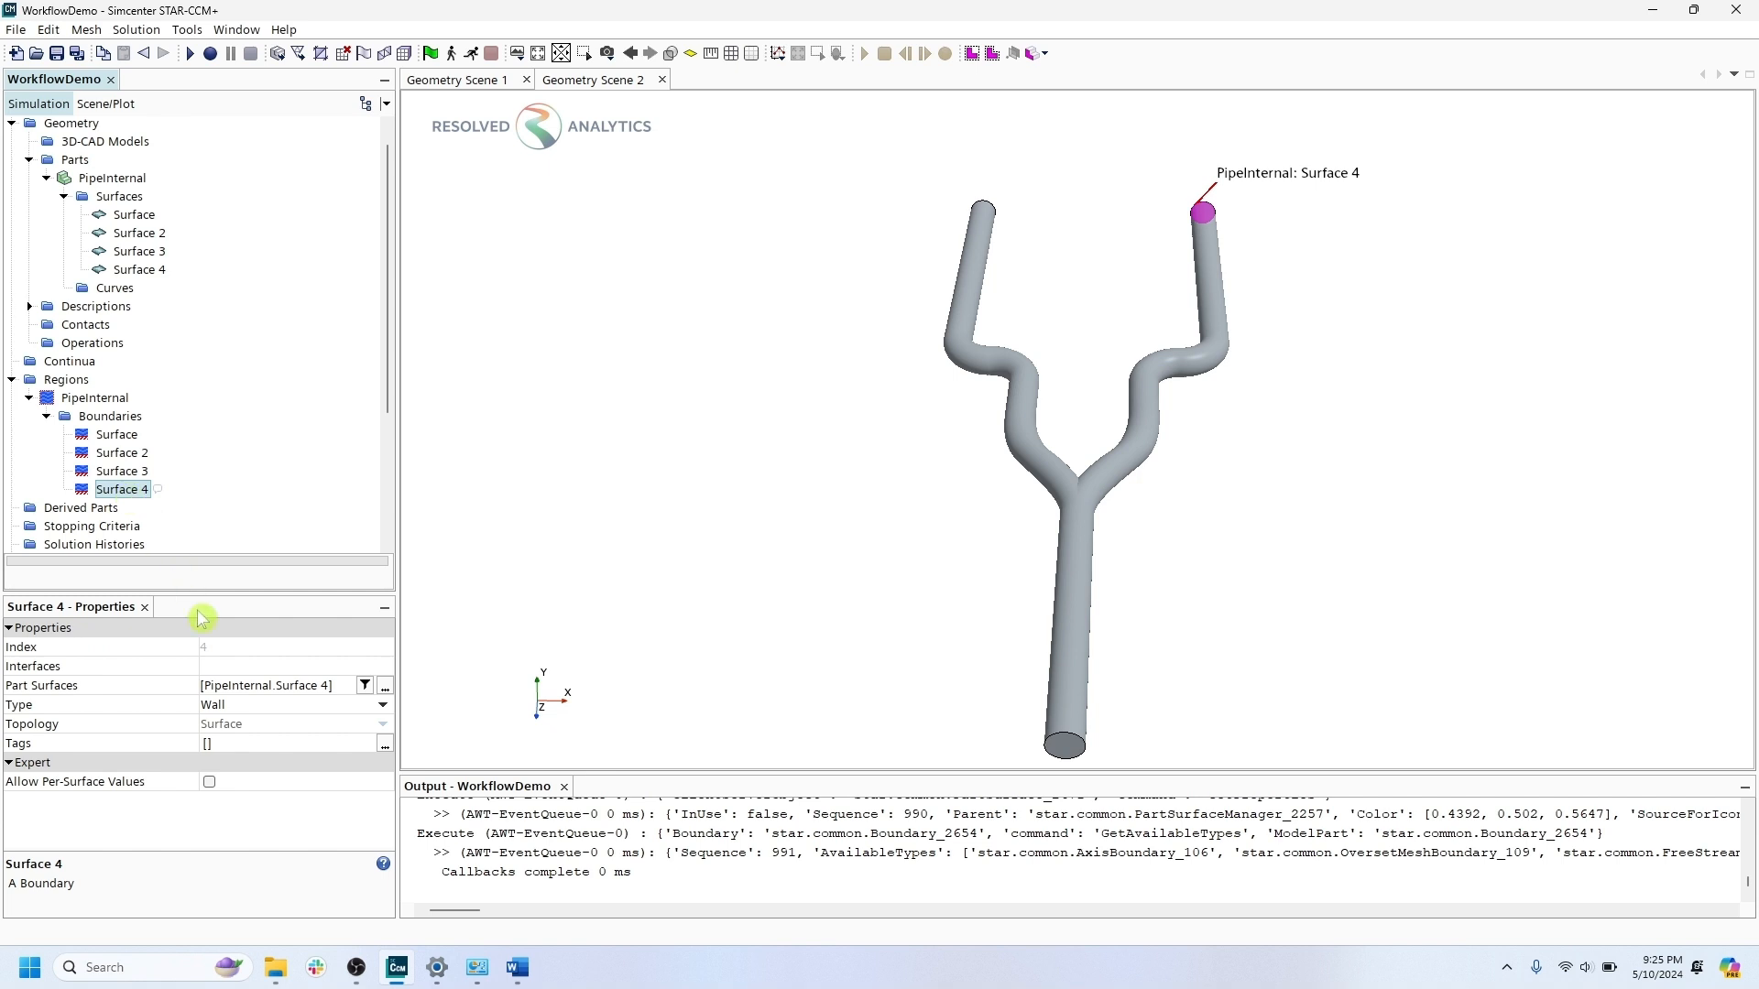
left_click(236, 707)
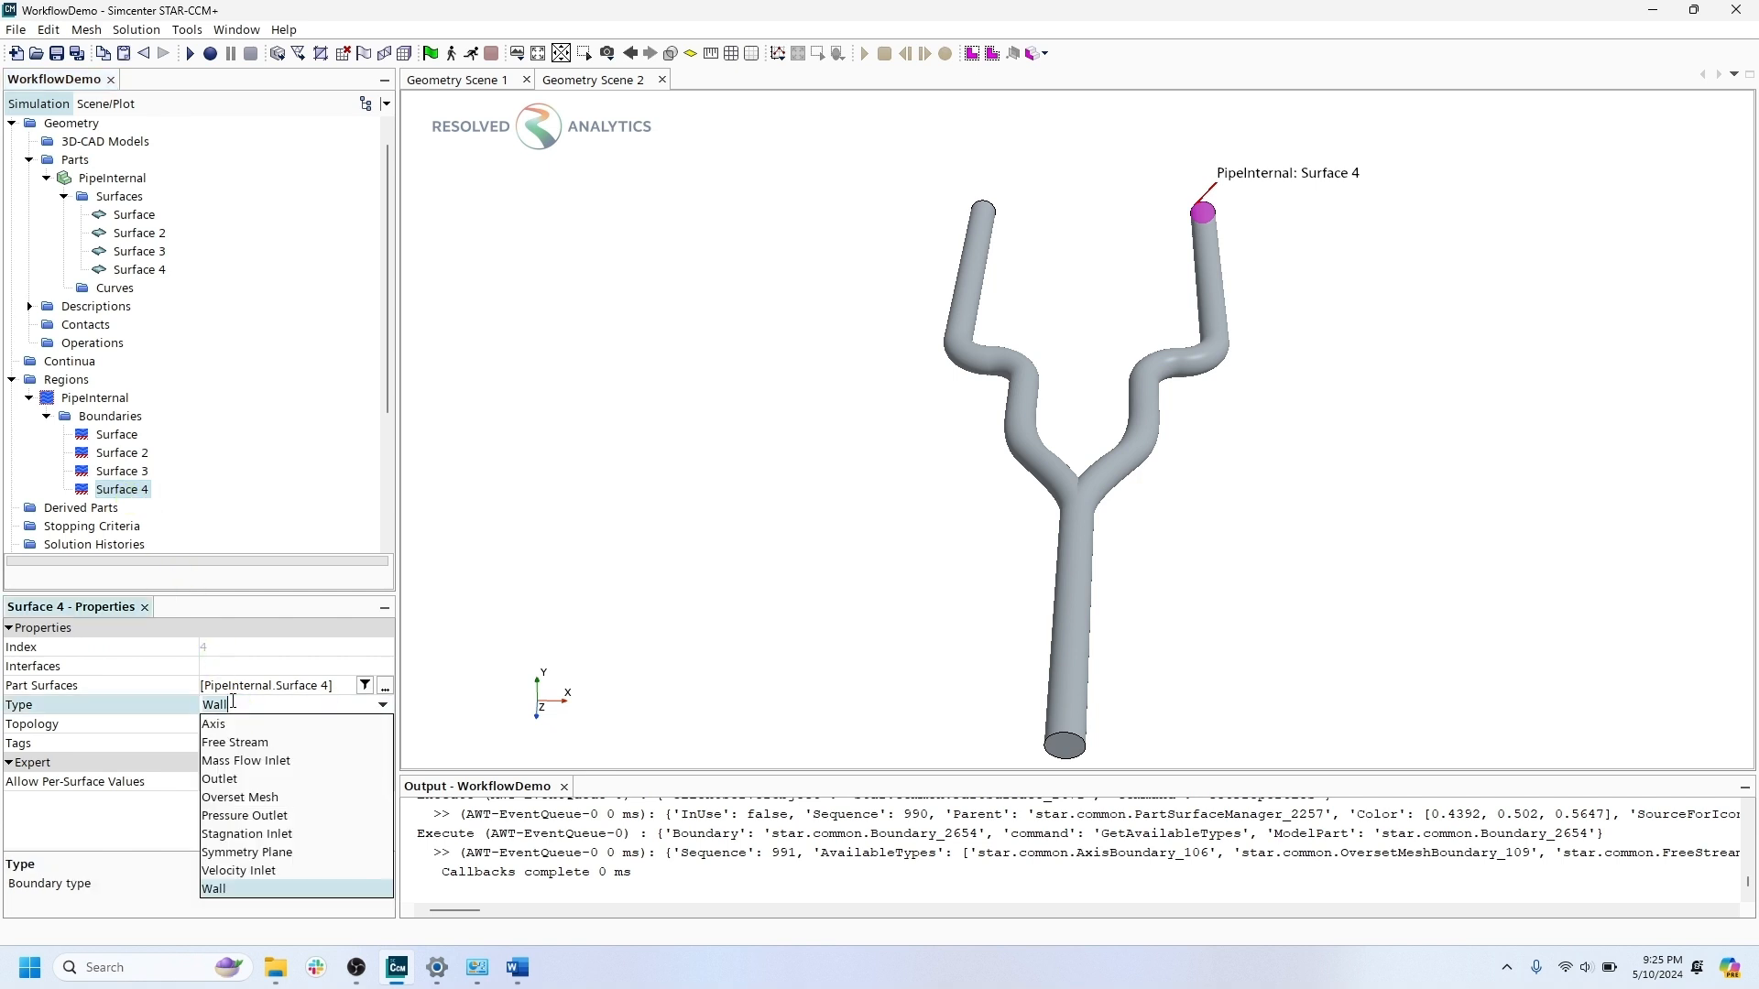
left_click(247, 818)
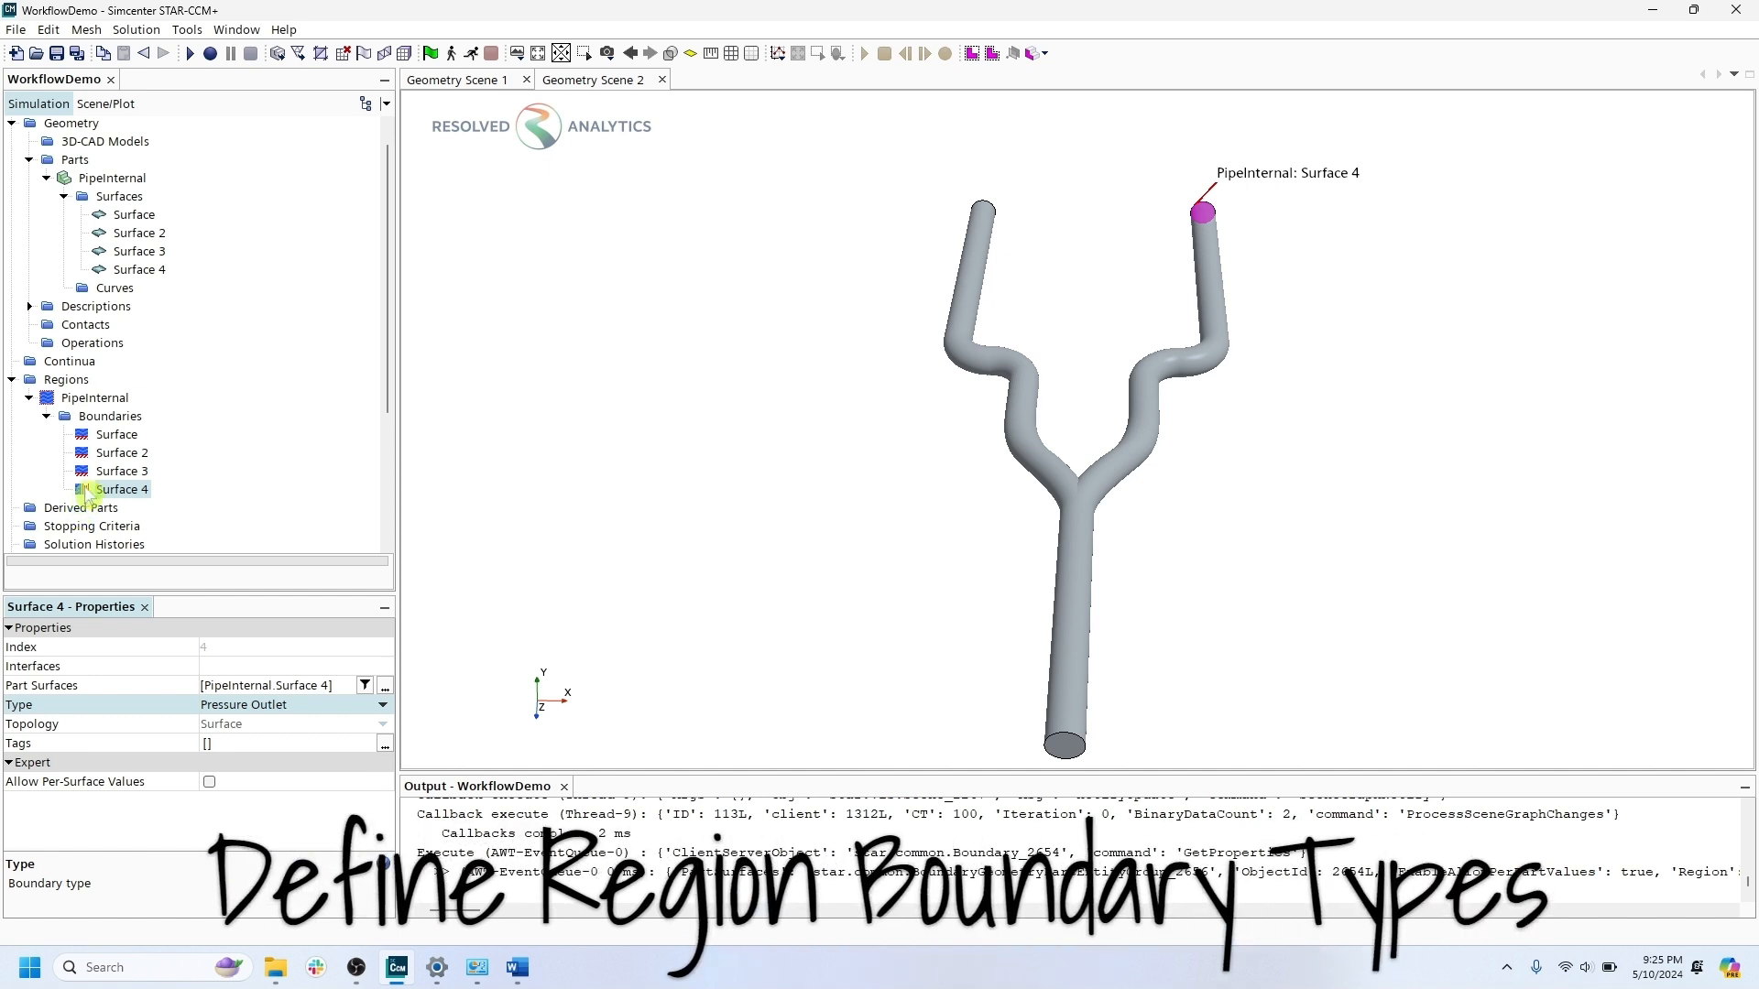
Set the Surface 3 boundary type to Velocity Inlet and the Surface 2 boundary type to Pressure Outlet.
left_click(118, 473)
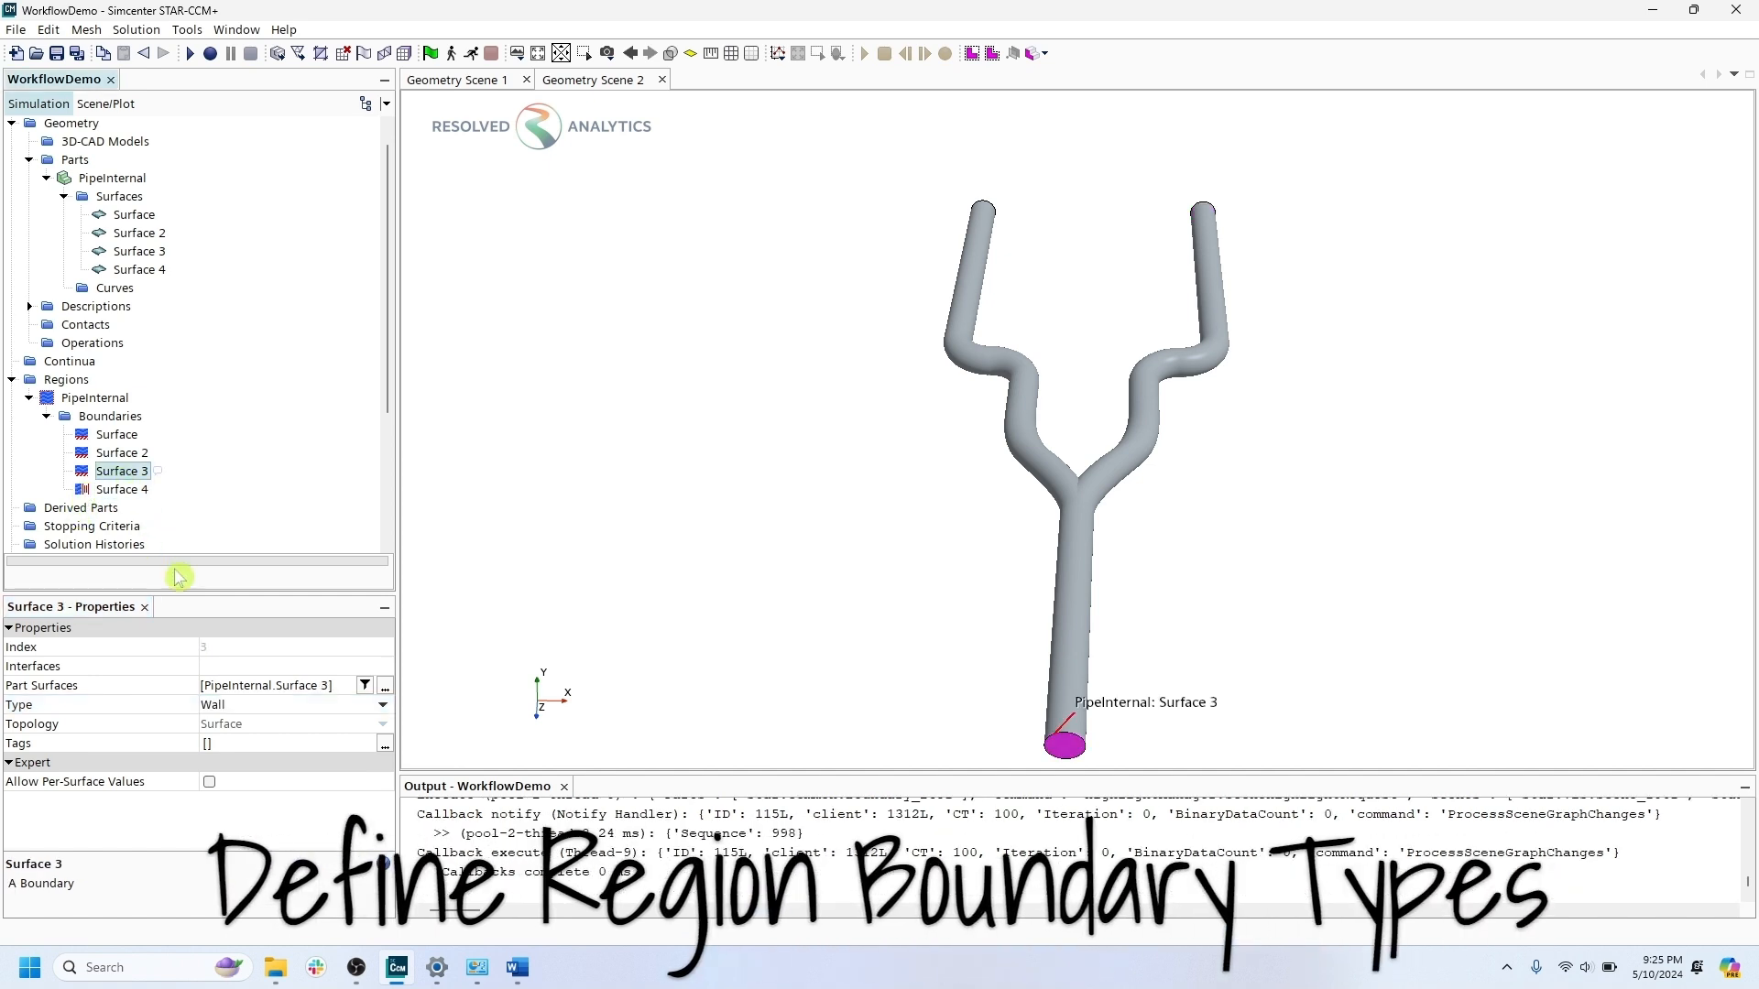
left_click(239, 706)
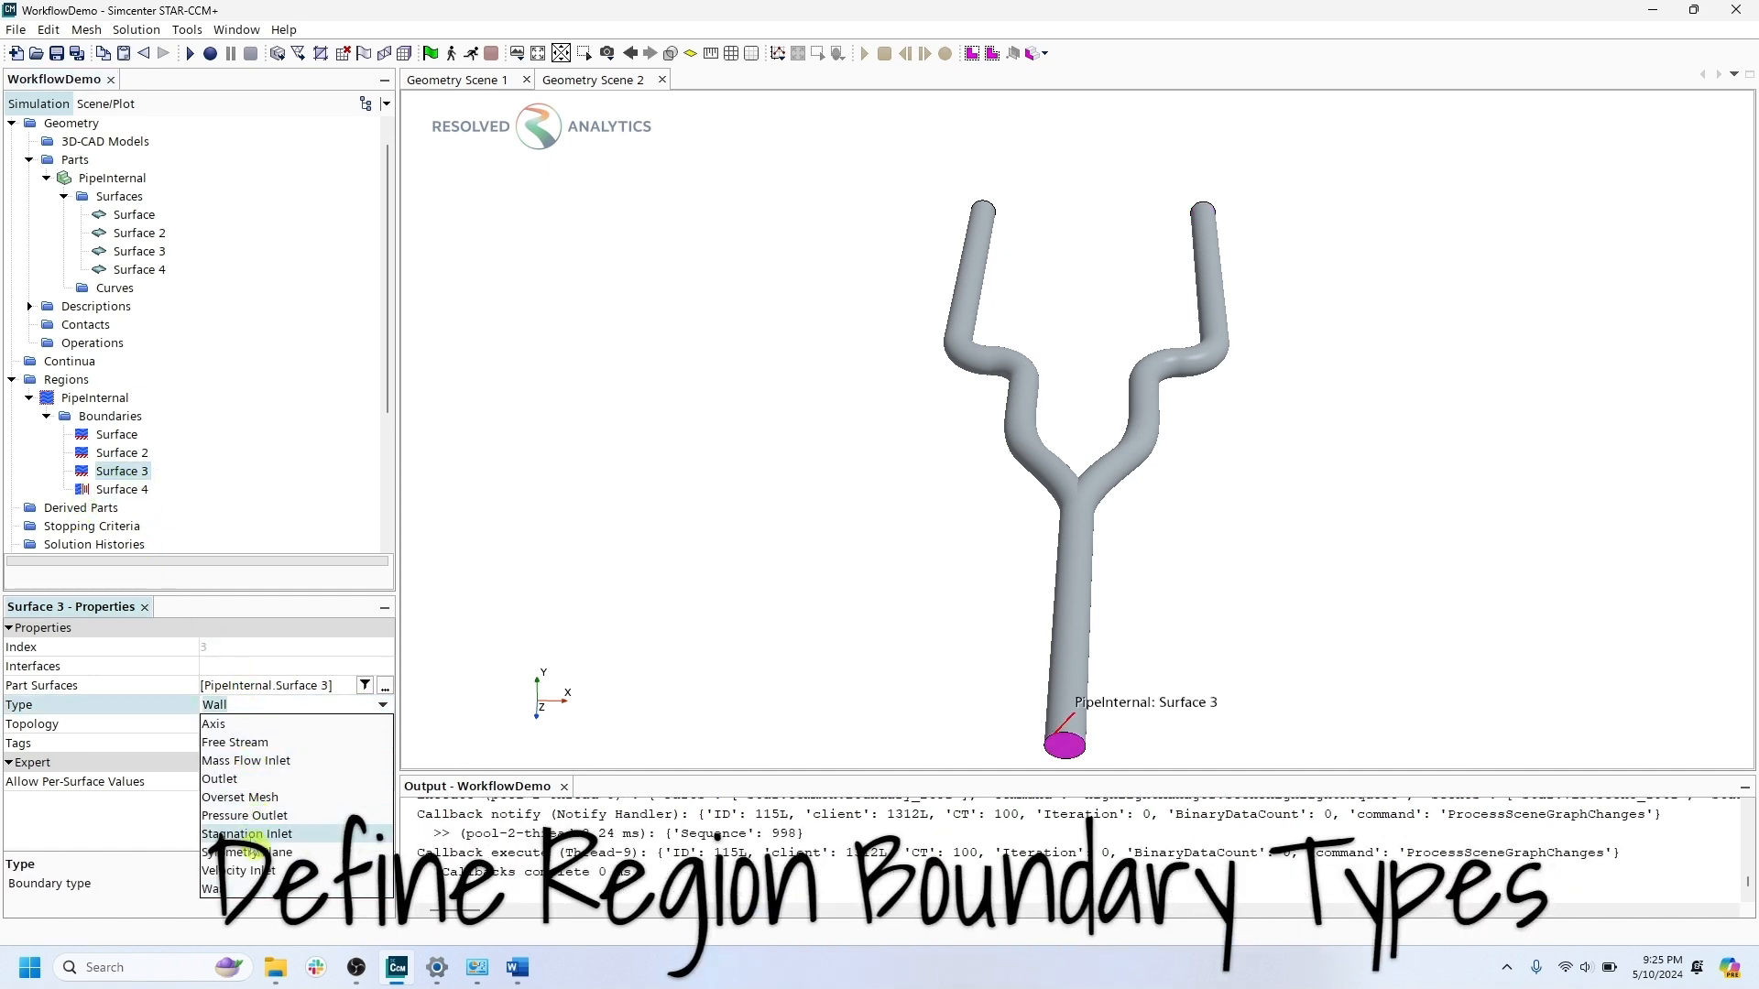
left_click(240, 872)
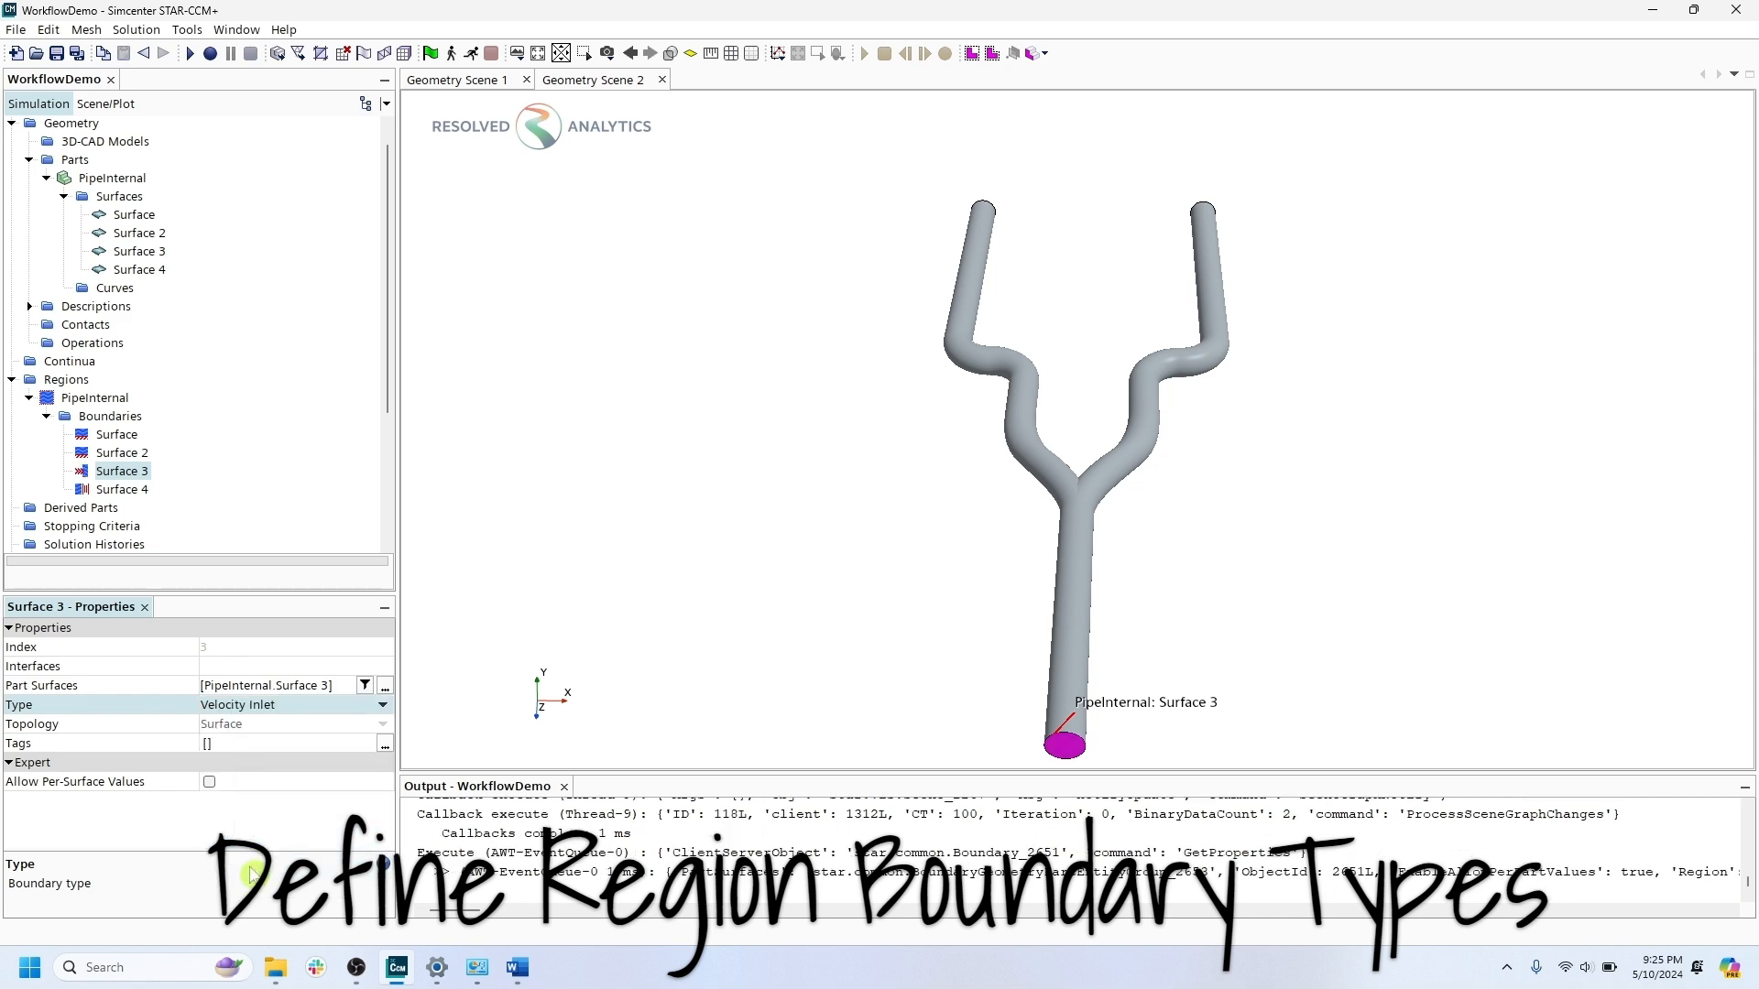
left_click(133, 455)
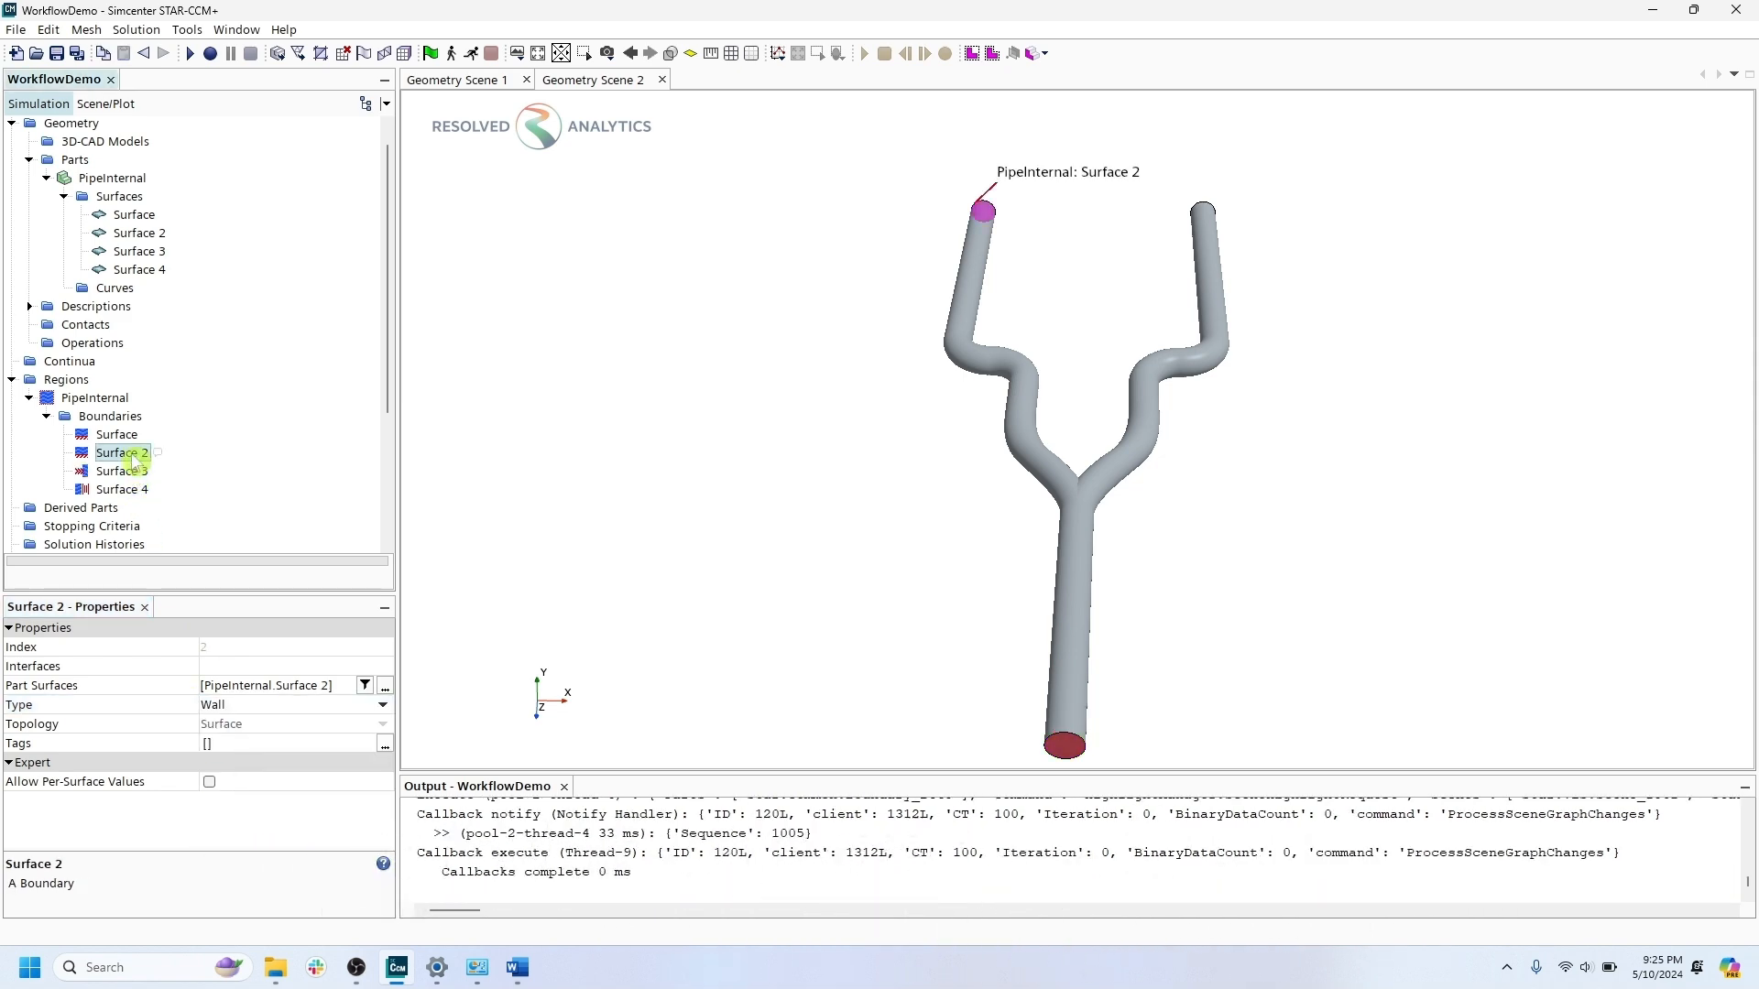
left_click(224, 703)
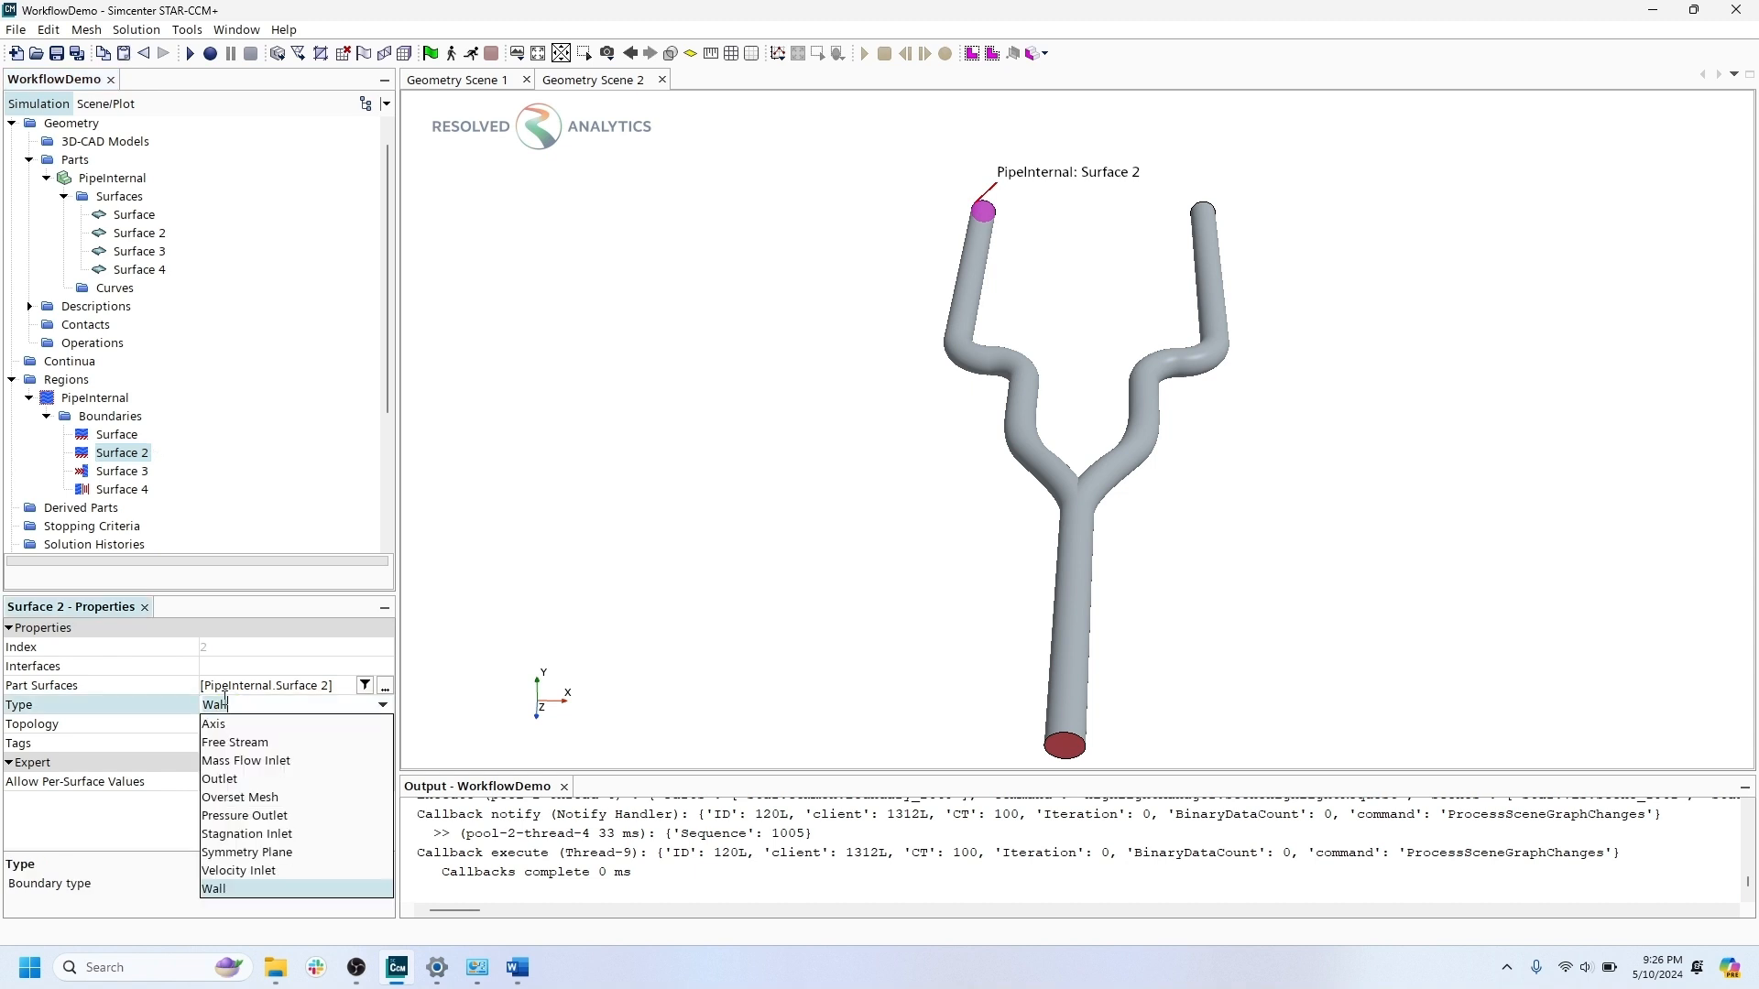
left_click(245, 817)
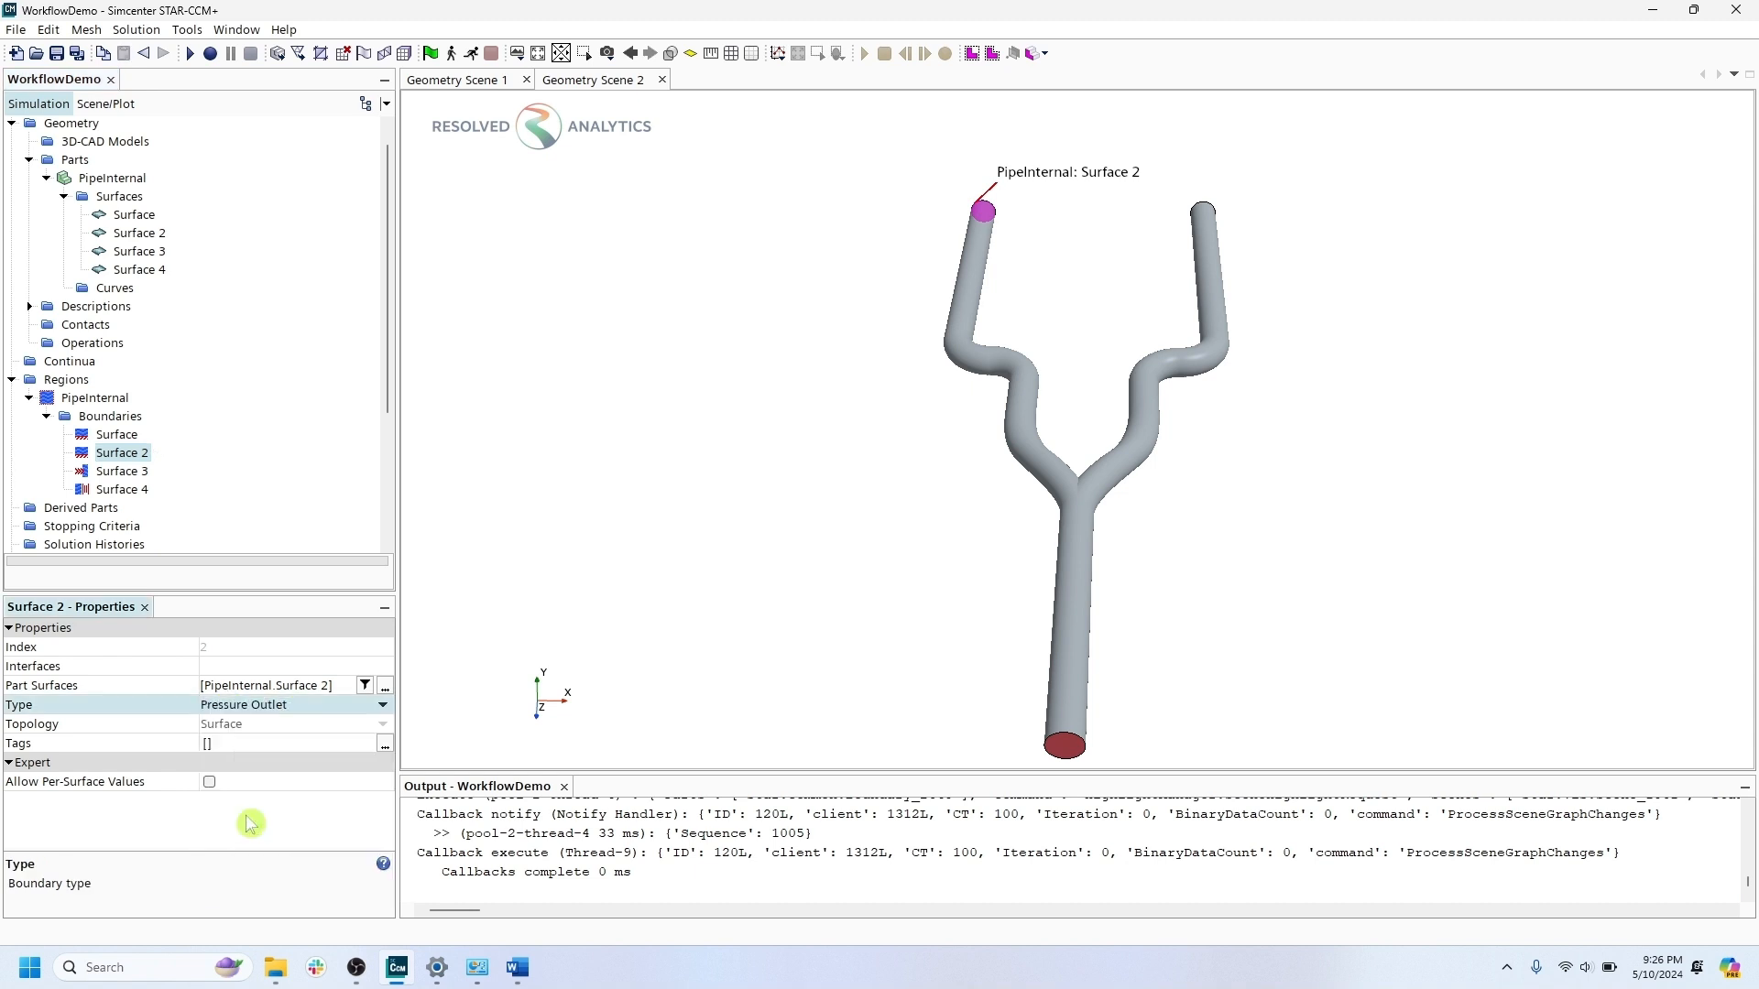
Create a new physics continuum and open the model selection for it.
right_click(80, 369)
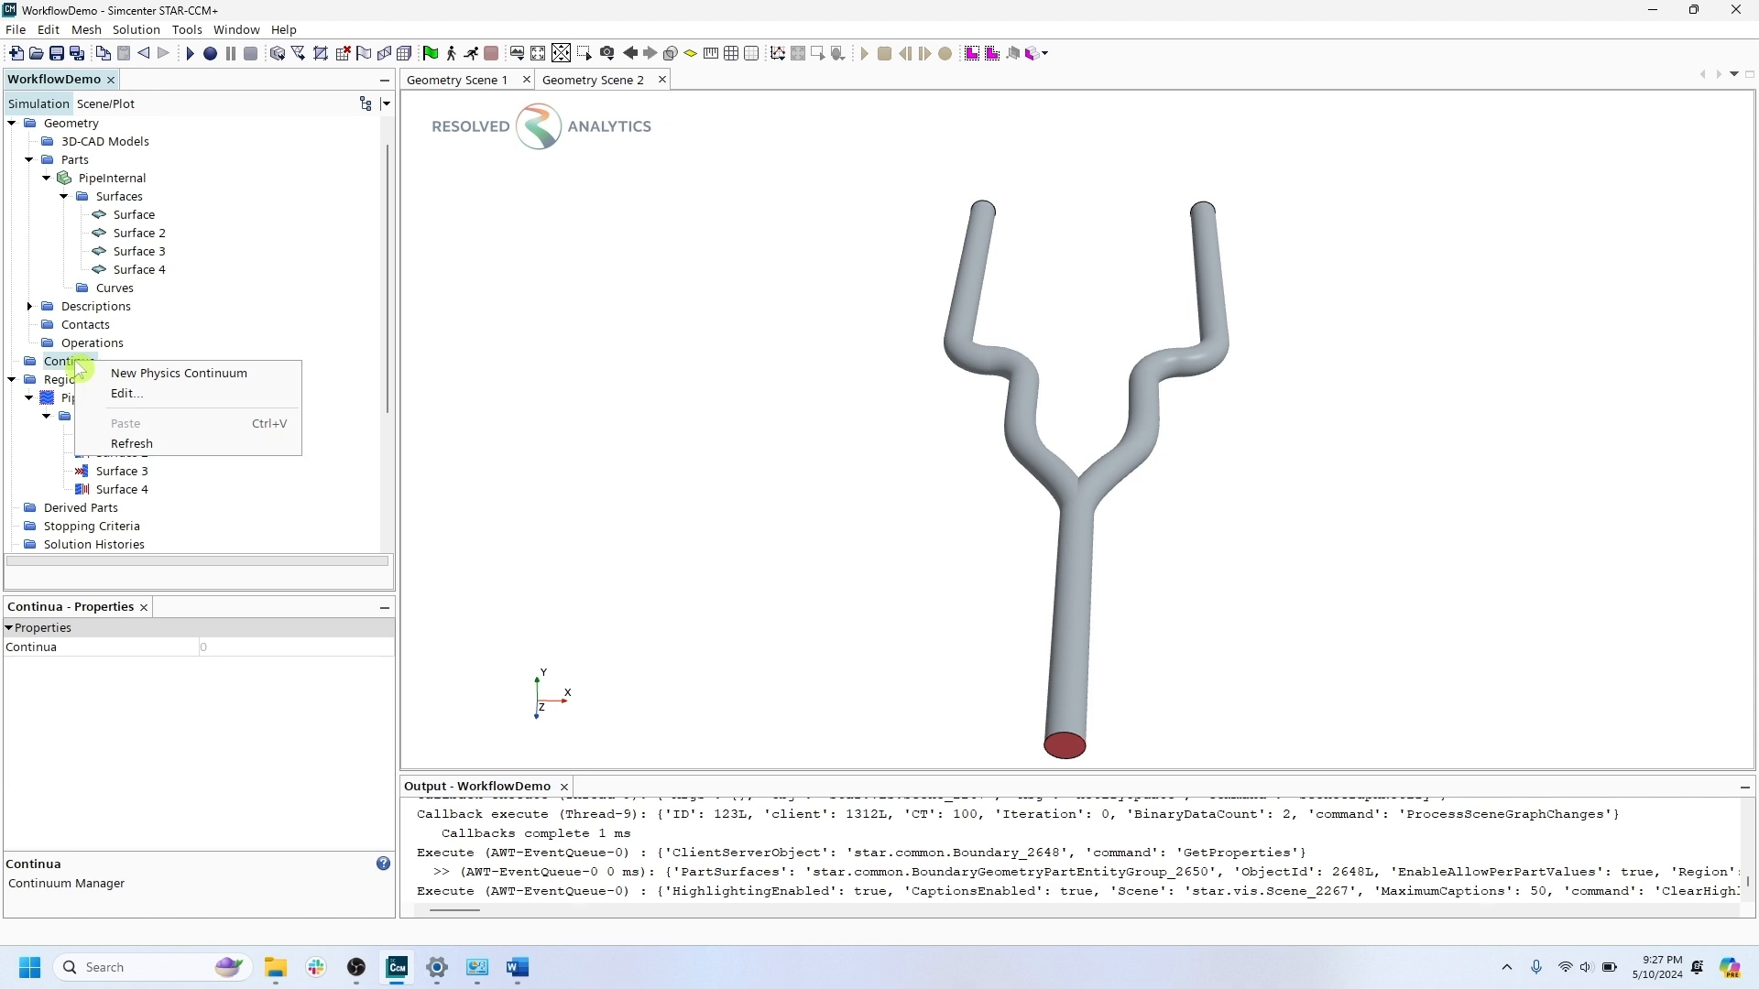
left_click(131, 375)
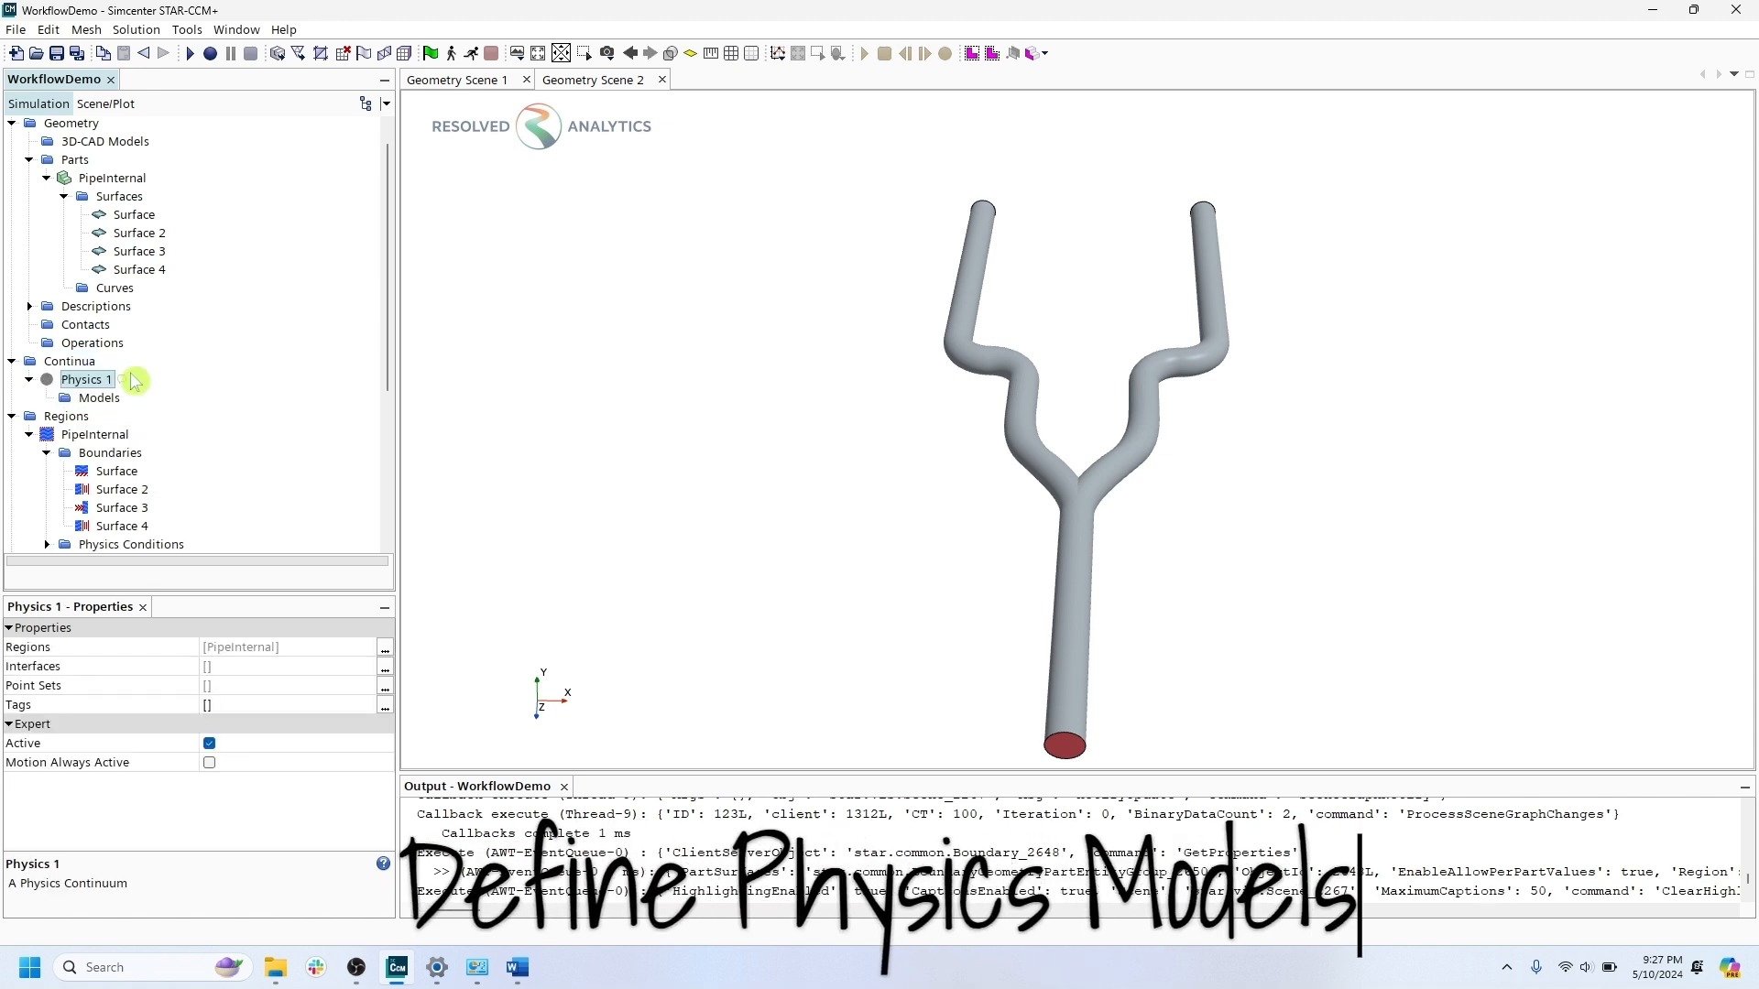
right_click(99, 400)
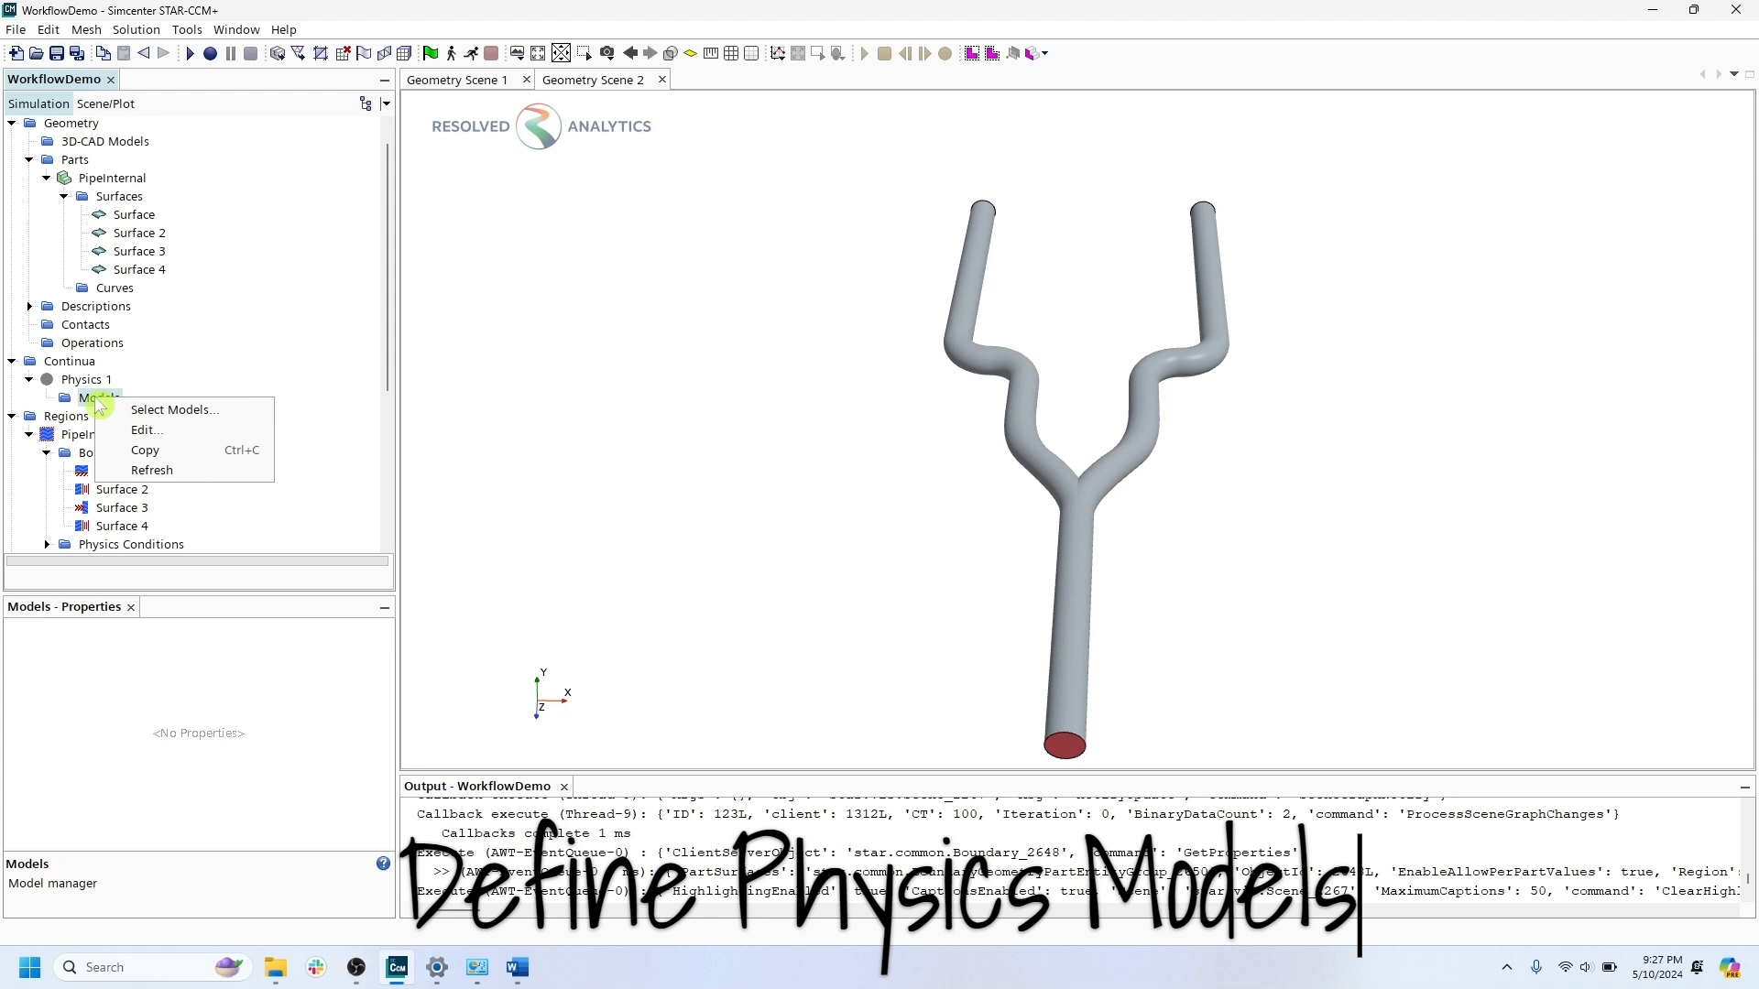
left_click(145, 413)
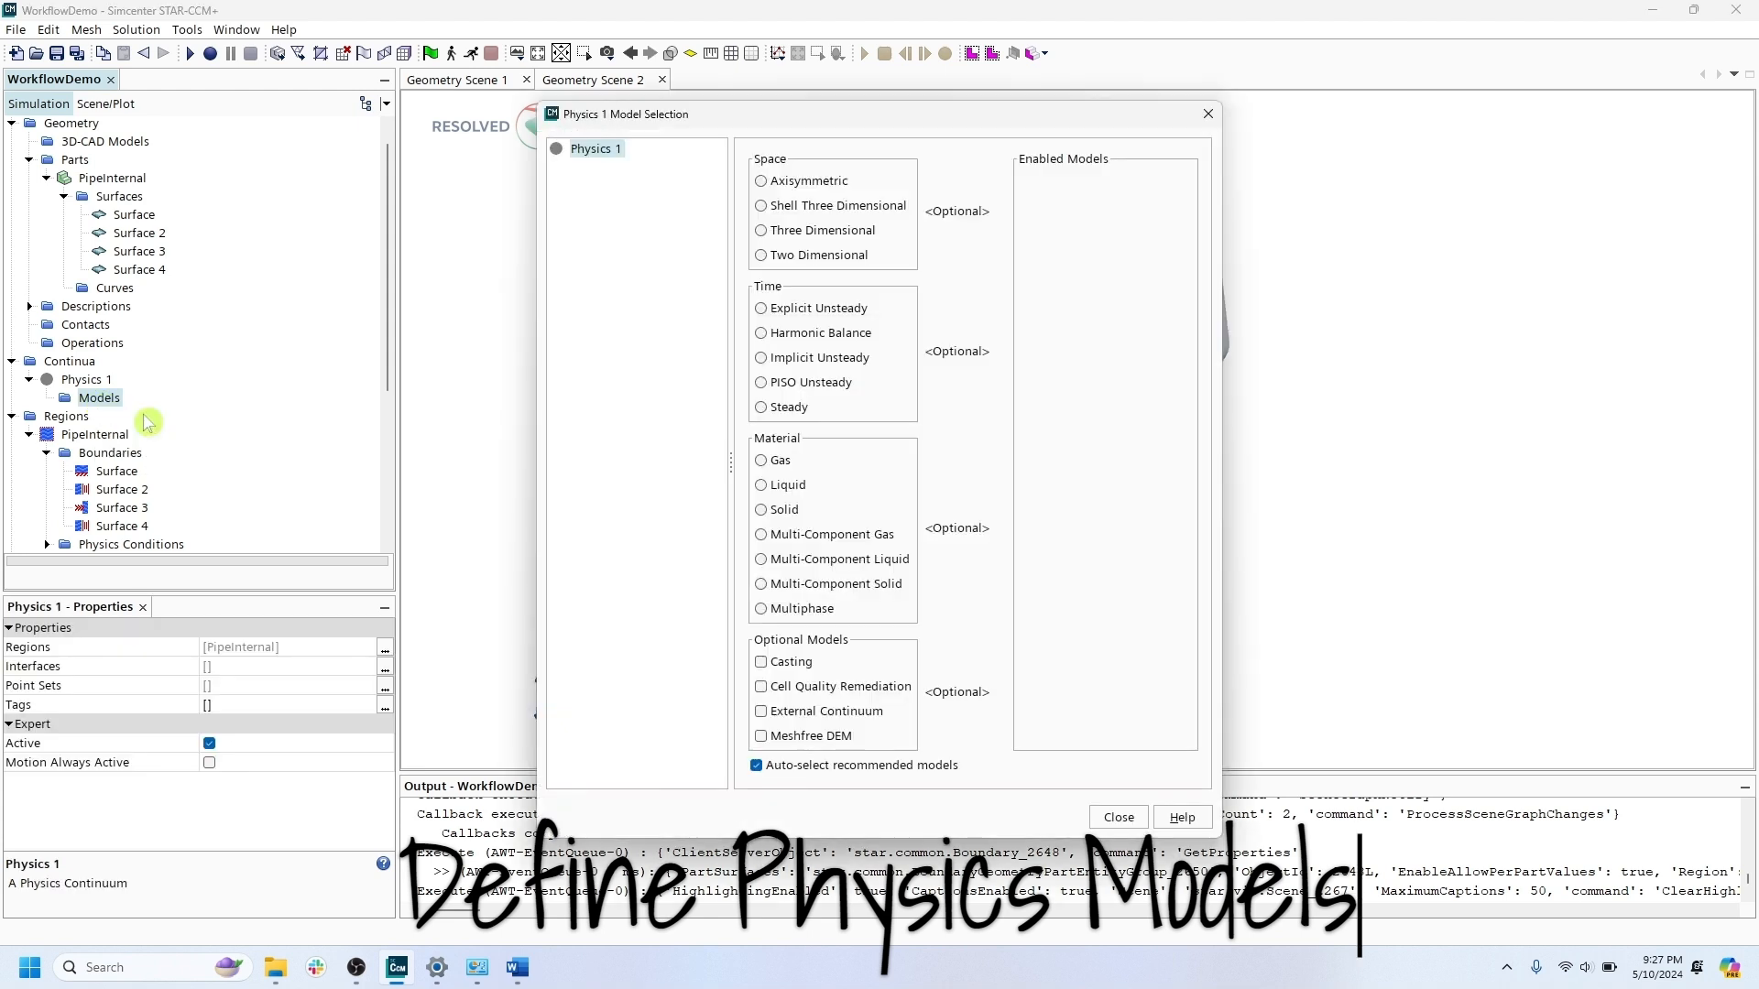
Enable the Three Dimensional, Gas, Segregated Flow, Constant Density, Steady, Turbulent and K-Epsilon Turbulence models for the Physics 1 continuum.
left_click(776, 232)
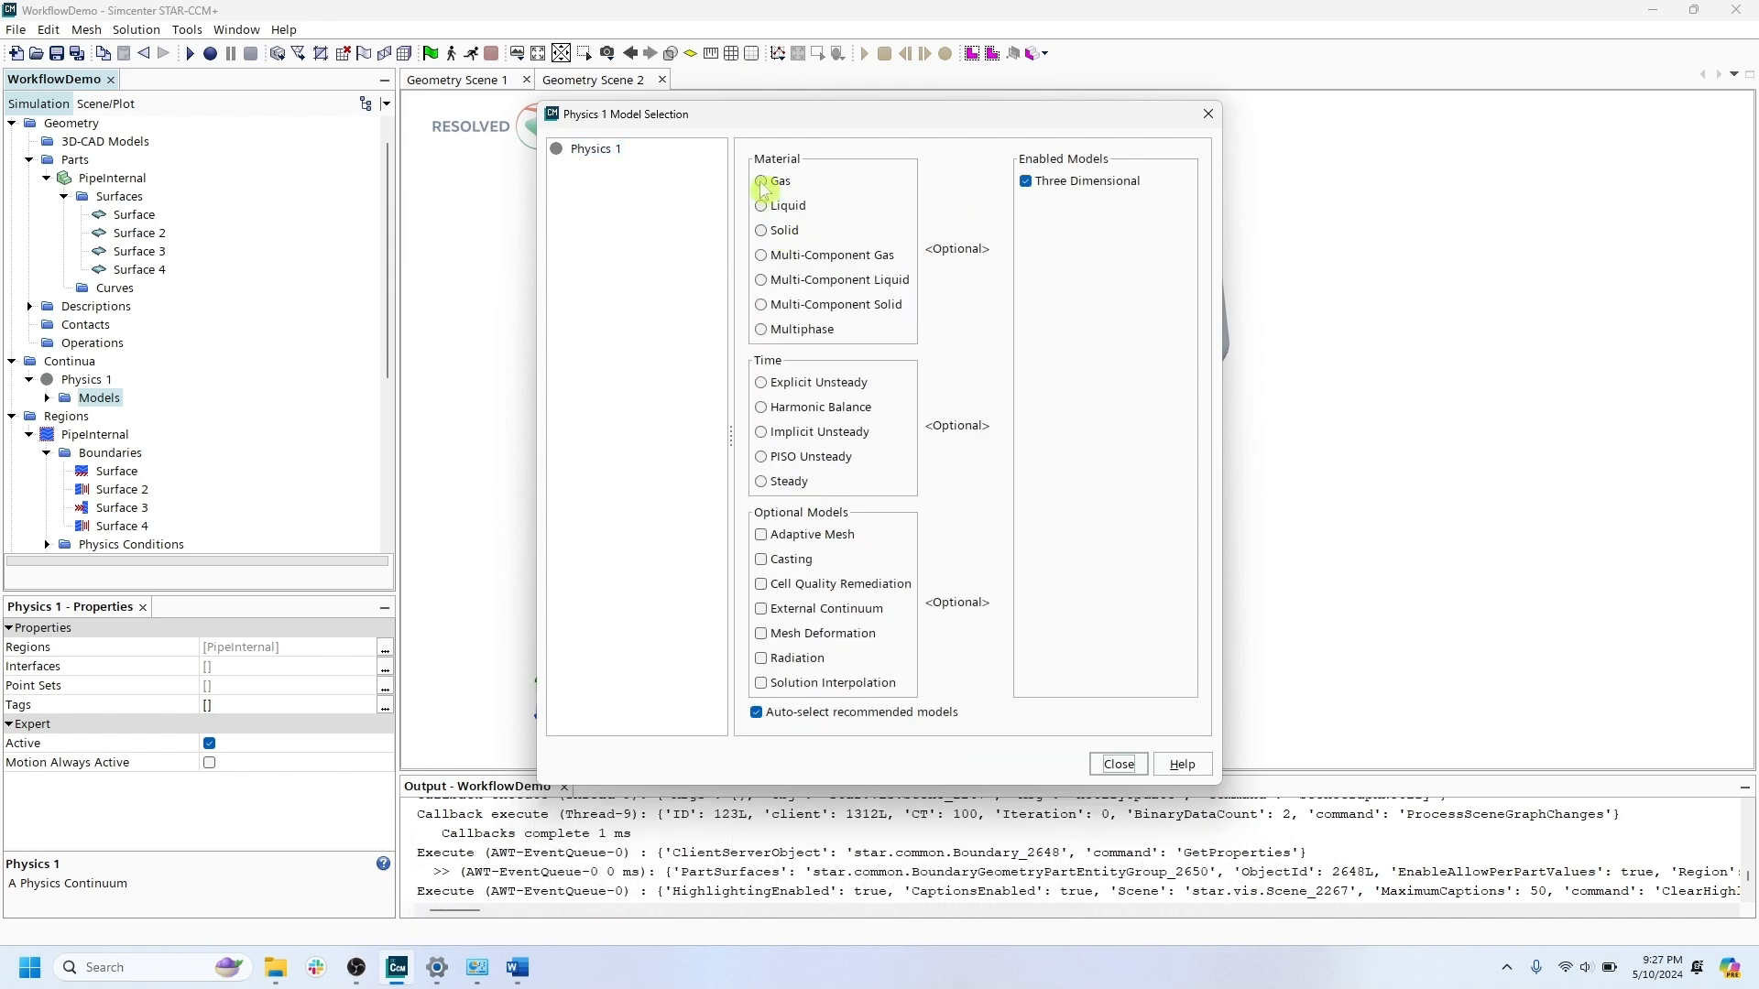
left_click(762, 182)
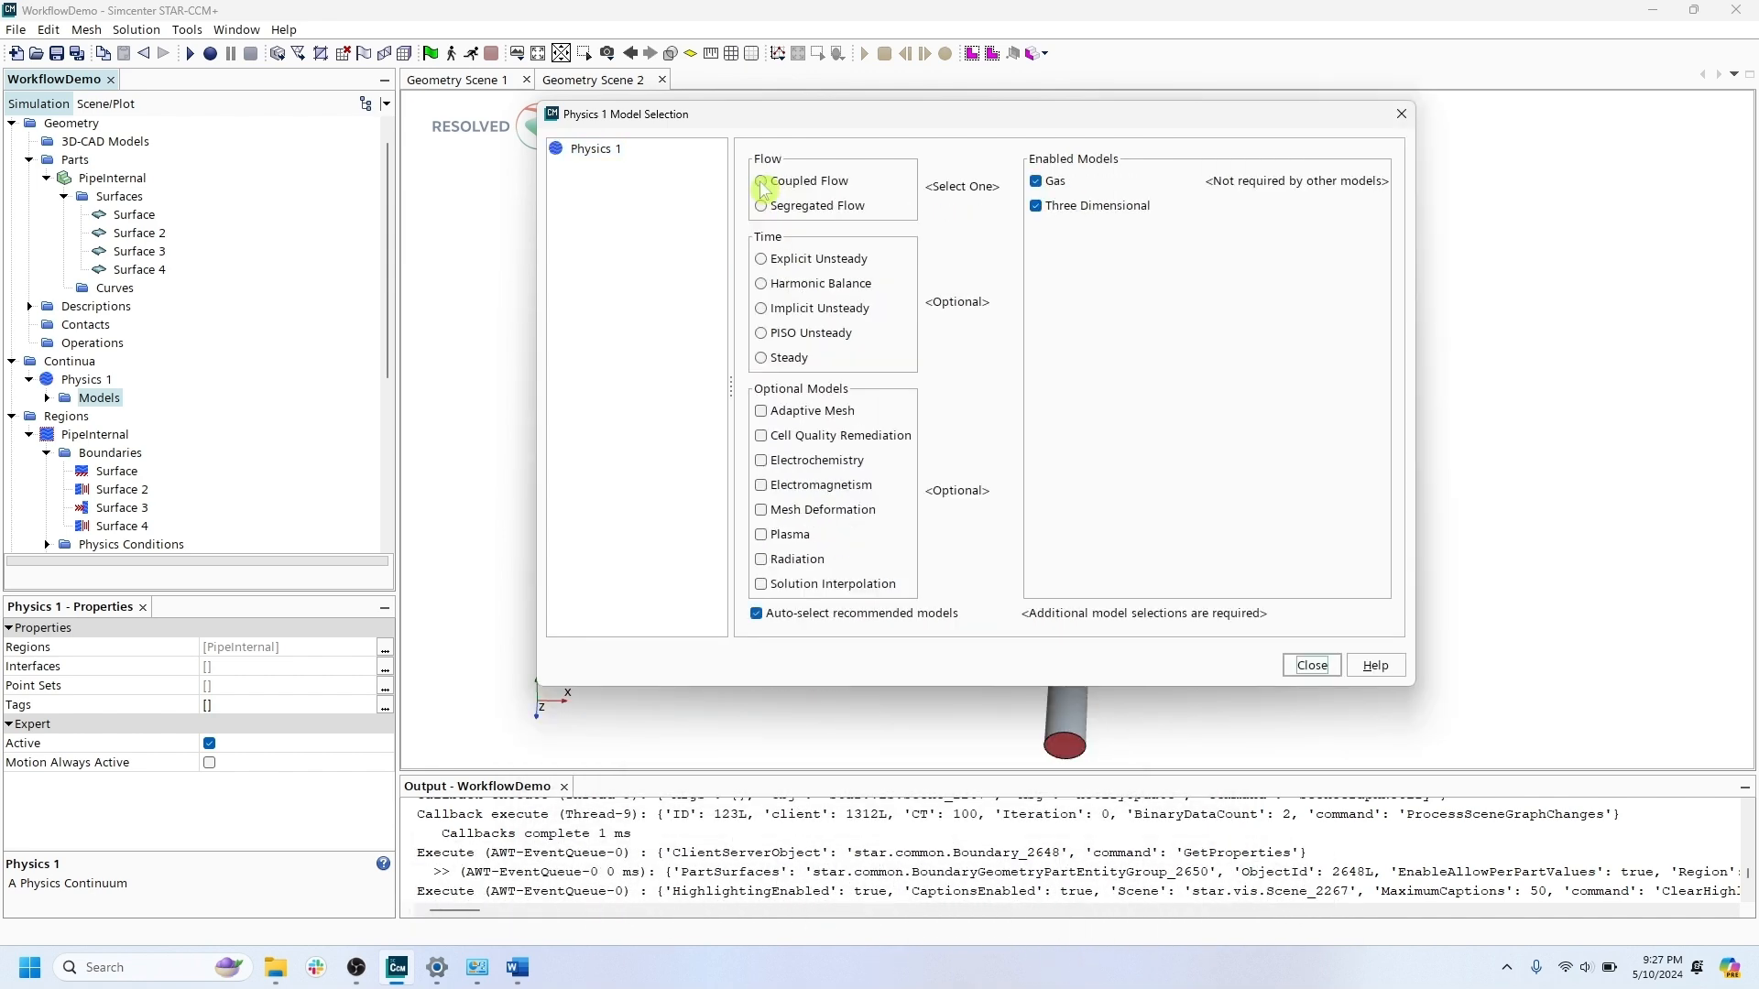
left_click(762, 206)
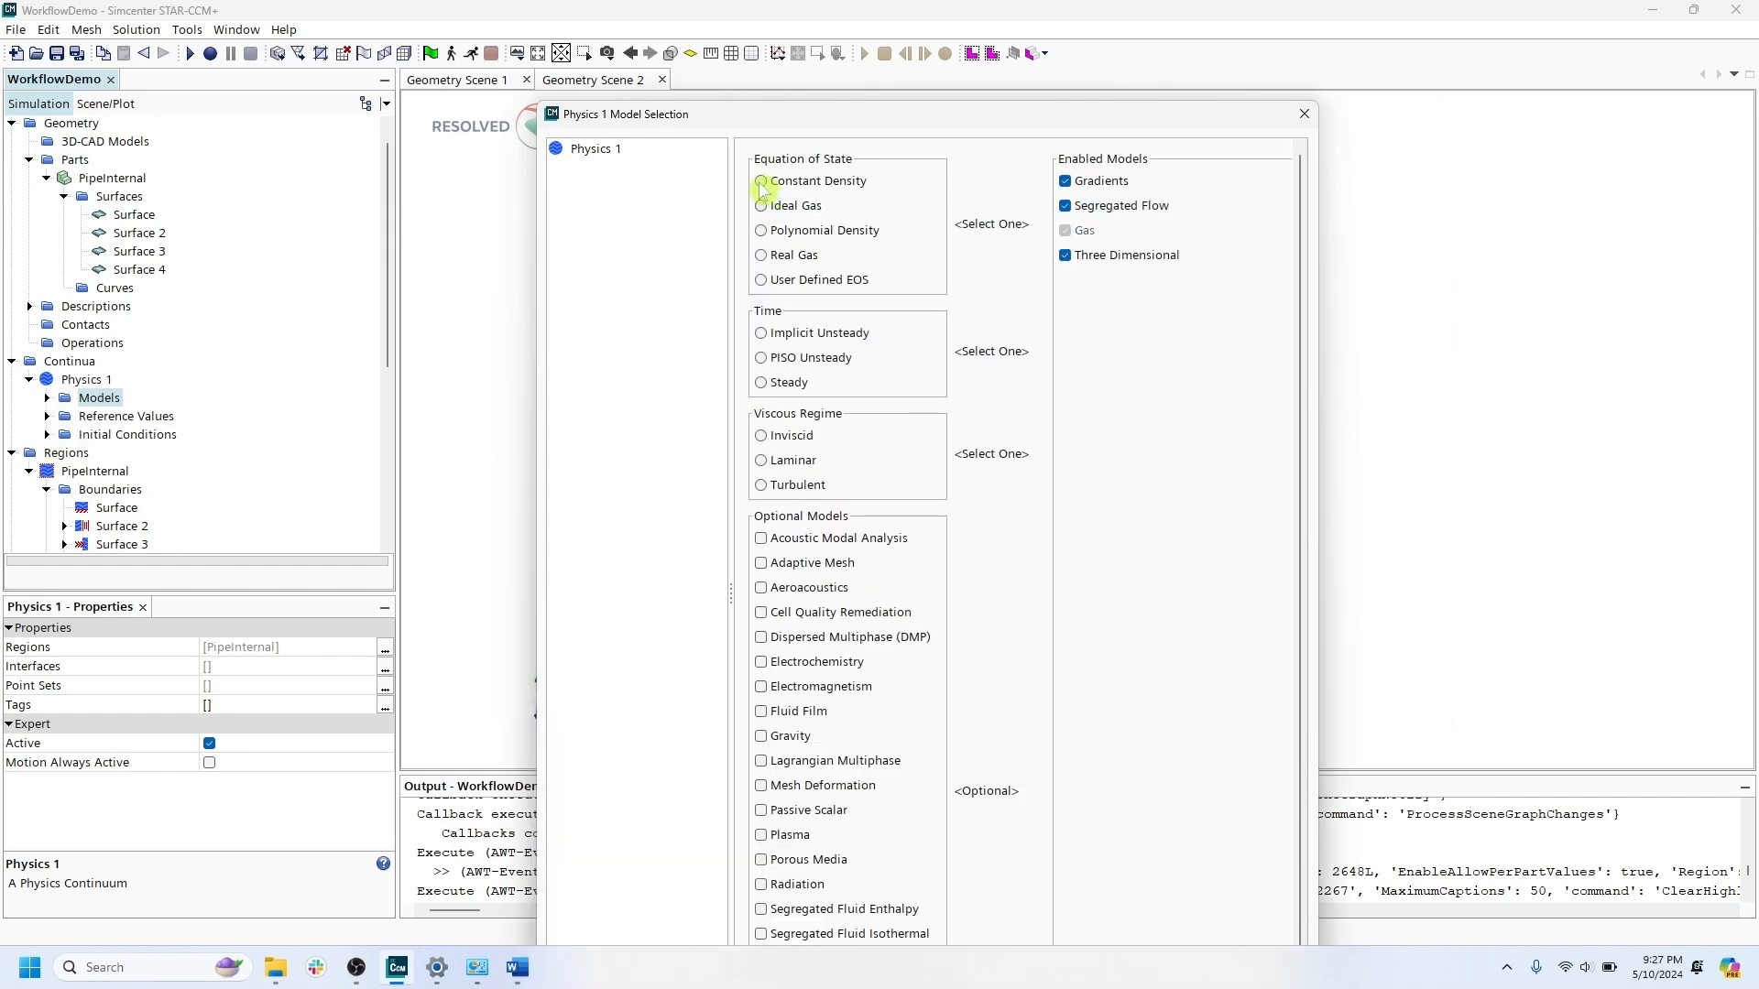
left_click(761, 183)
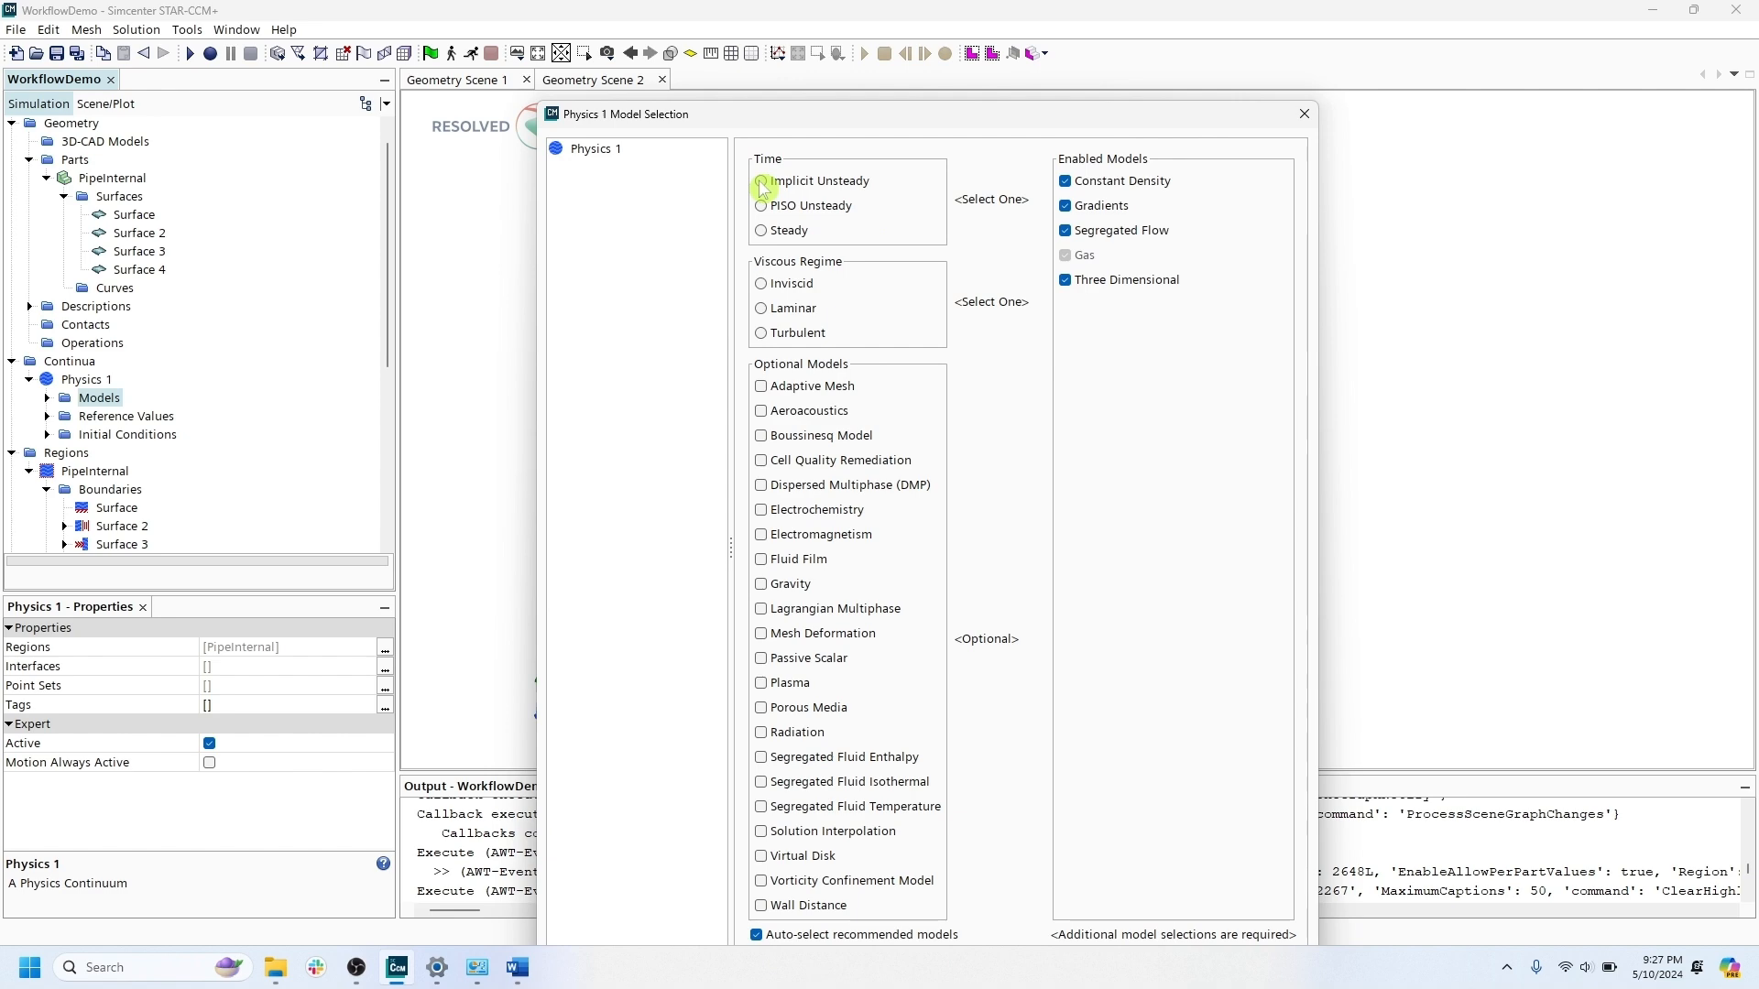
left_click(761, 232)
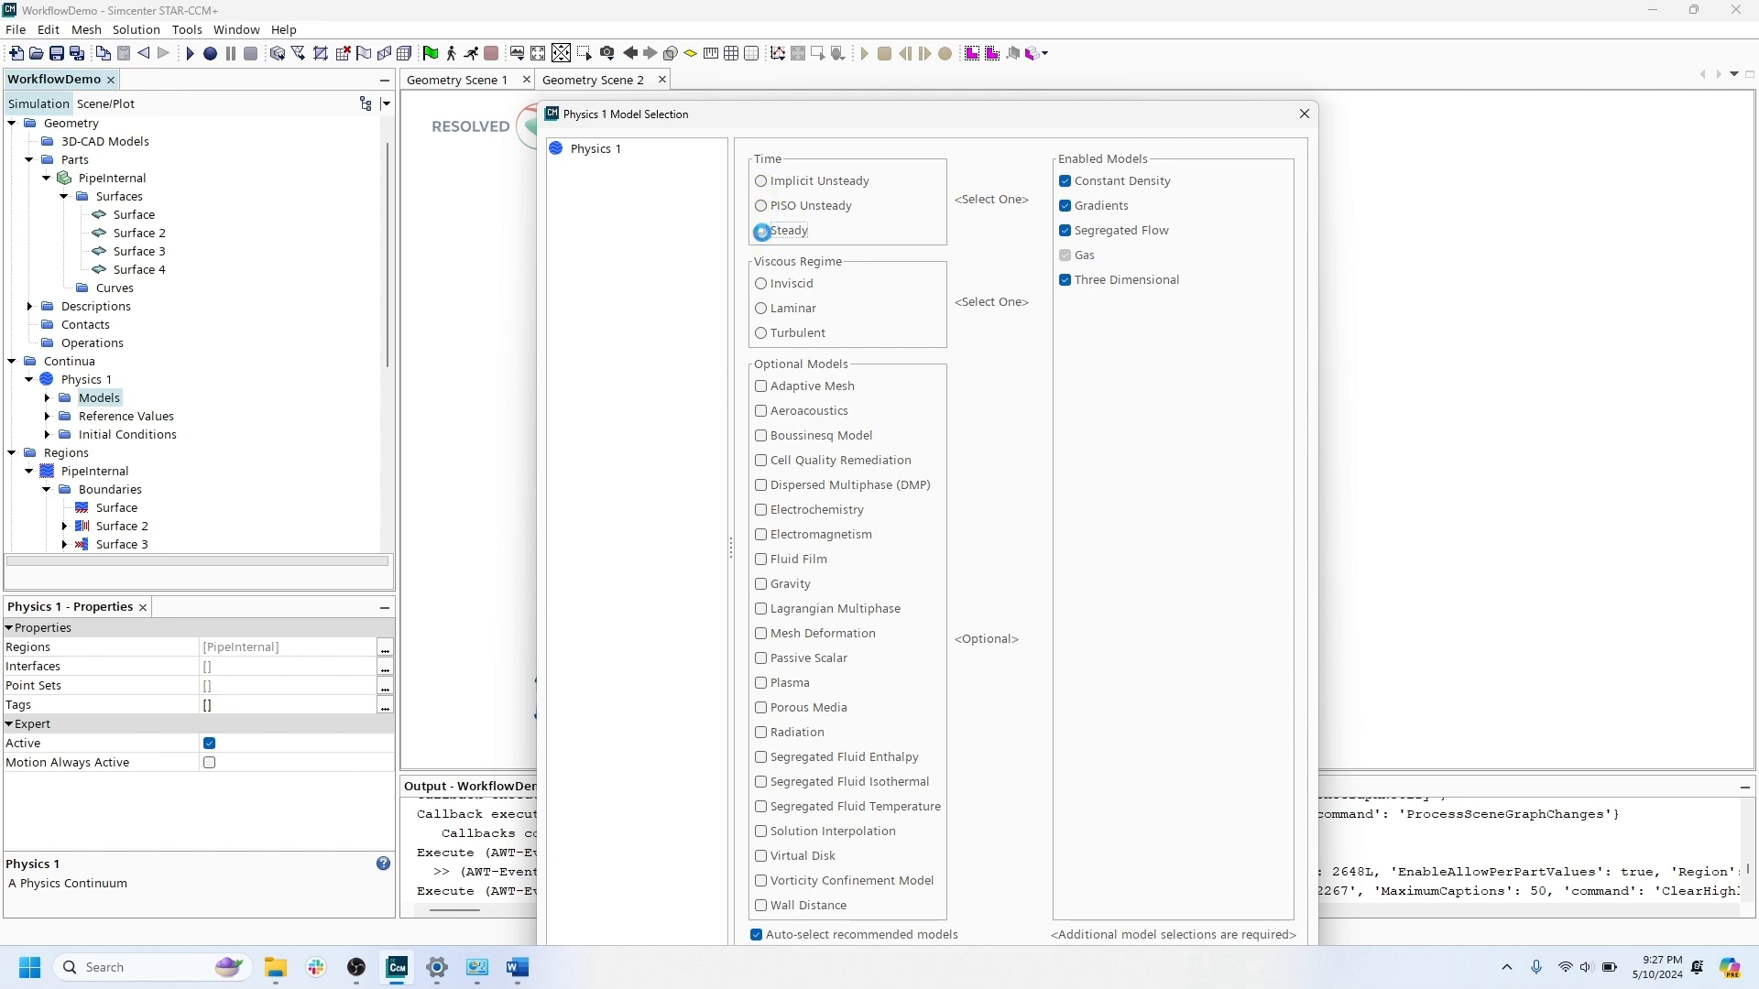
left_click(761, 231)
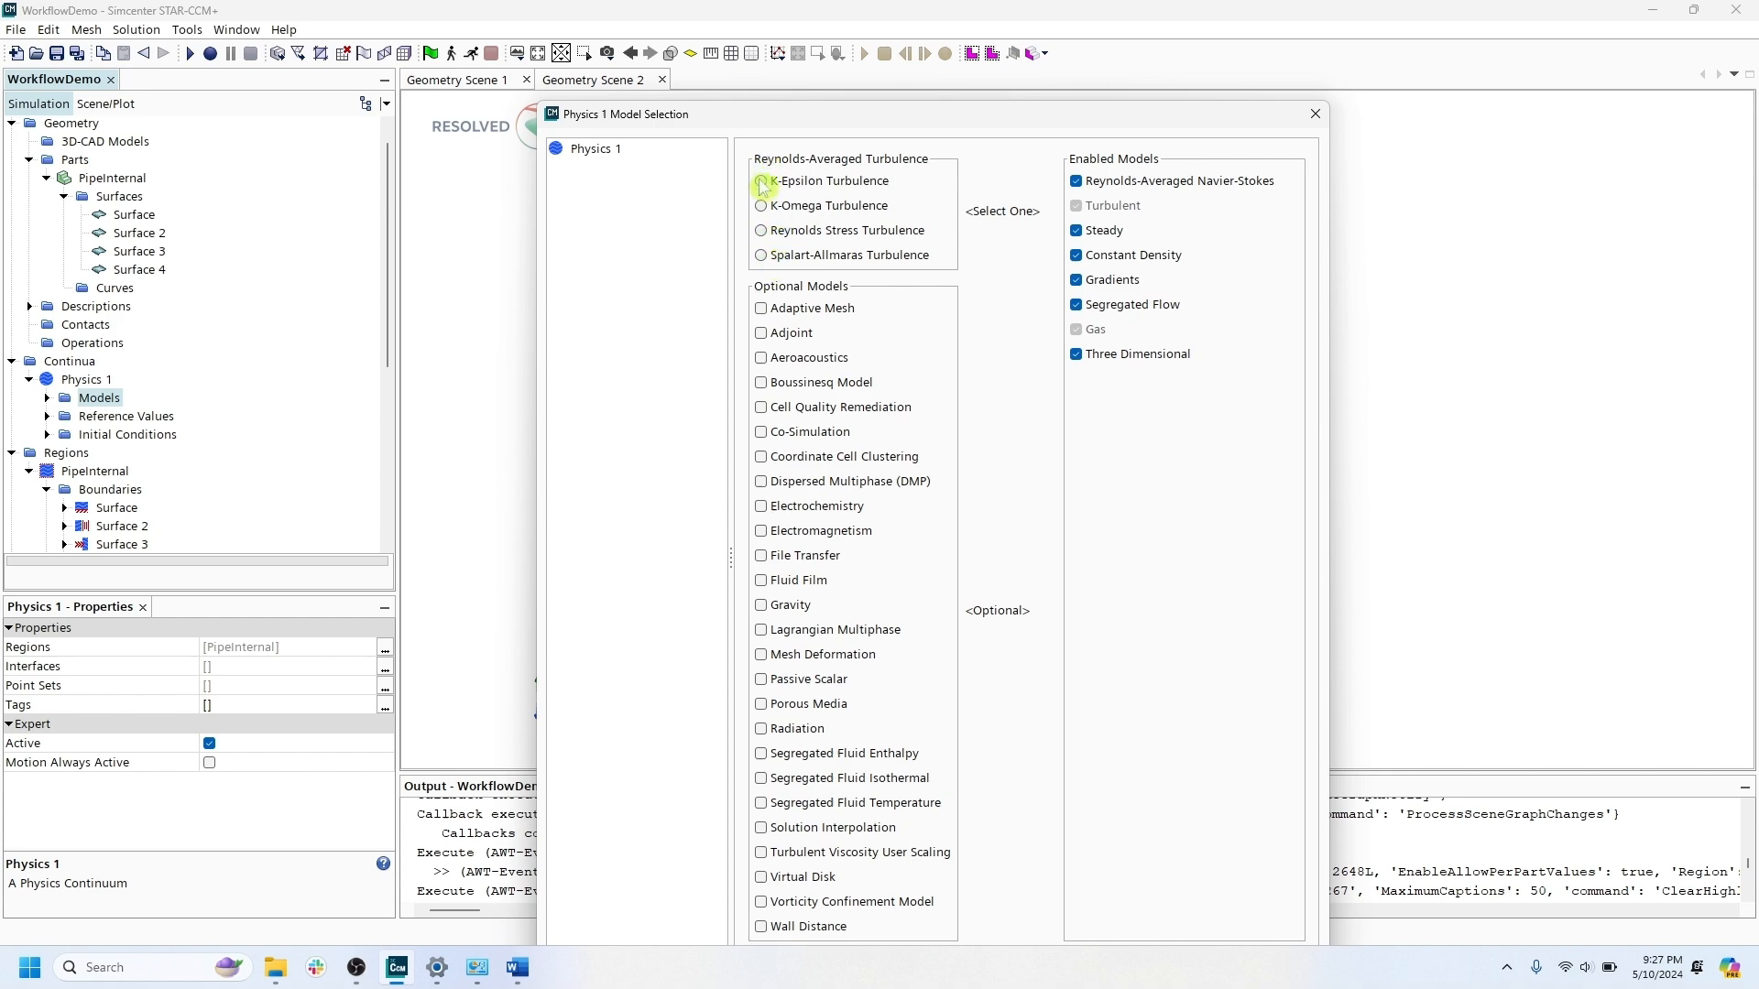
left_click(761, 183)
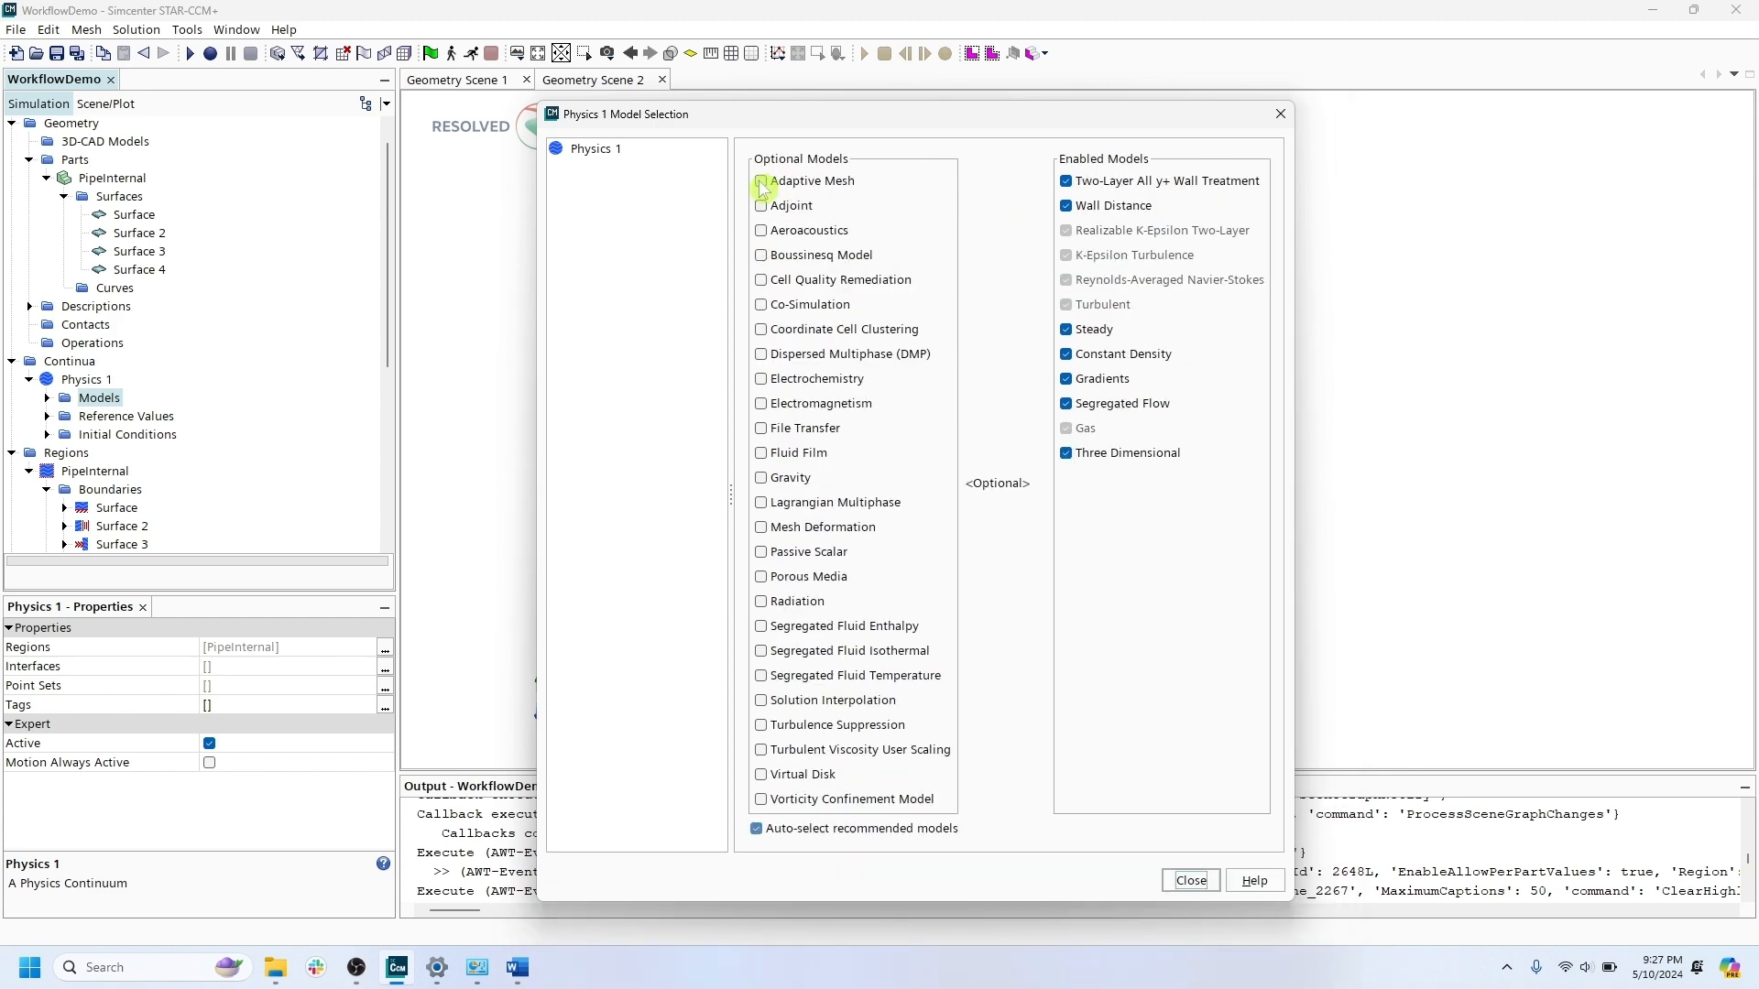
left_click(1189, 882)
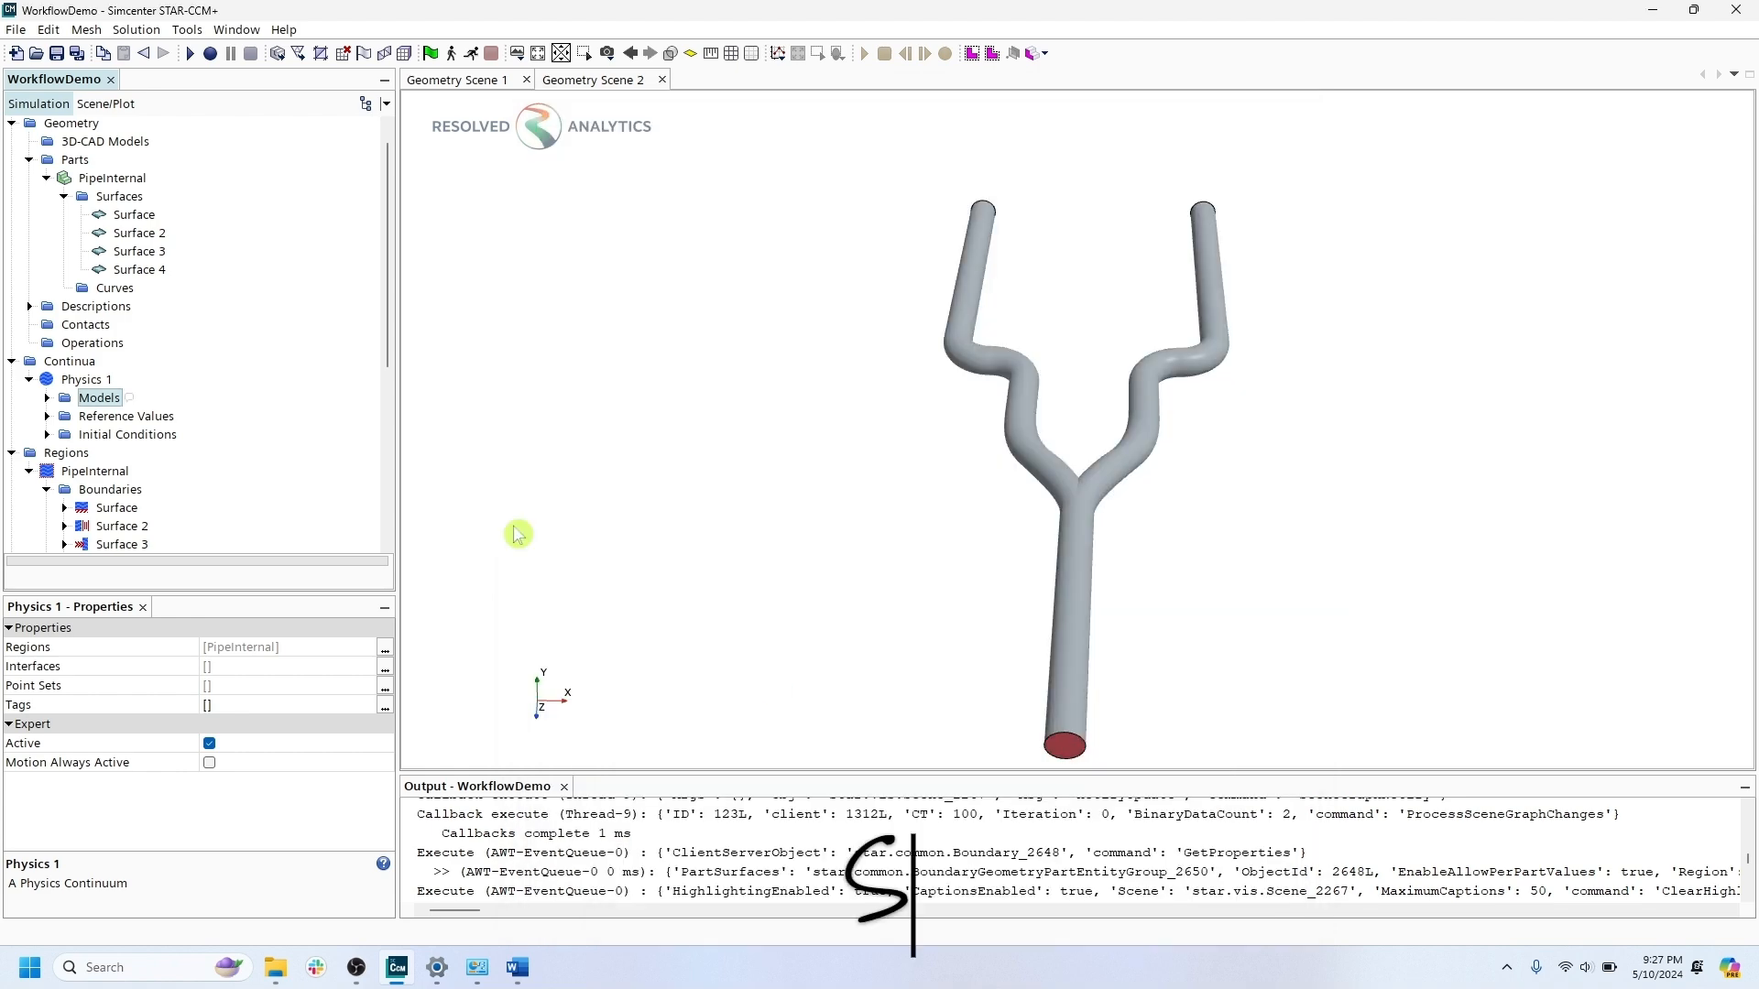
Create an Automated Mesh operation on the PipeInternal part with the Surface Remesher and Trimmed Cell Mesher.
left_click(47, 177)
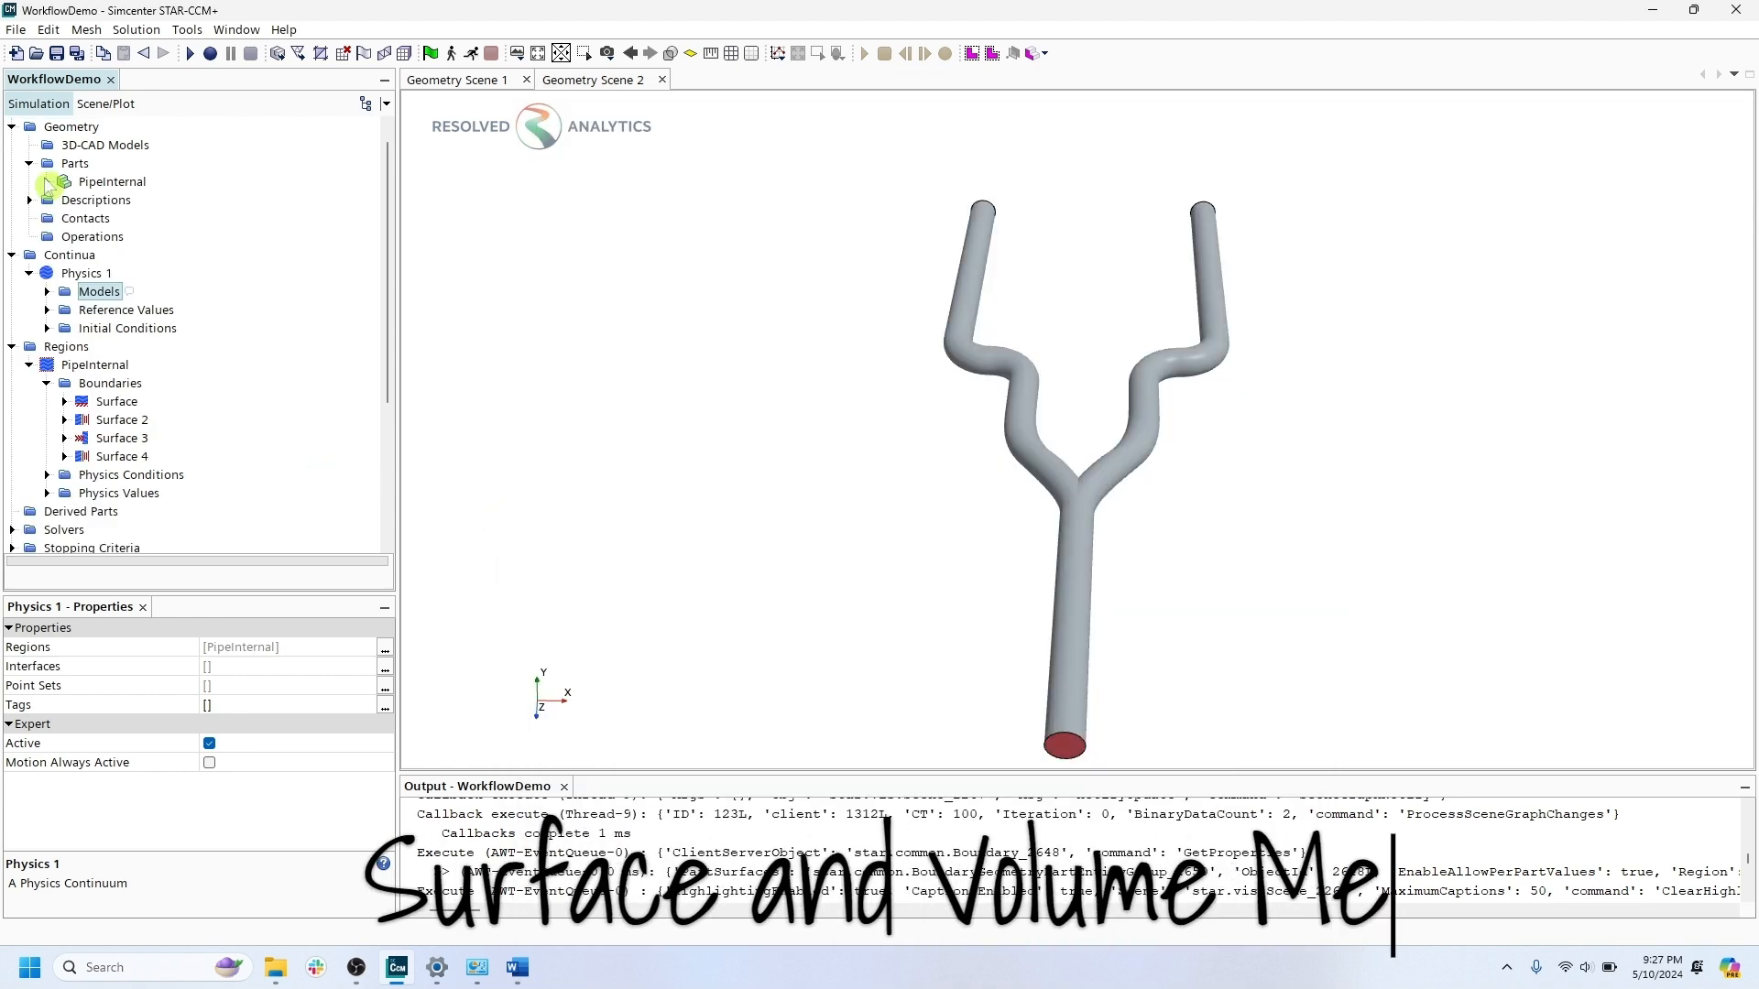
right_click(101, 184)
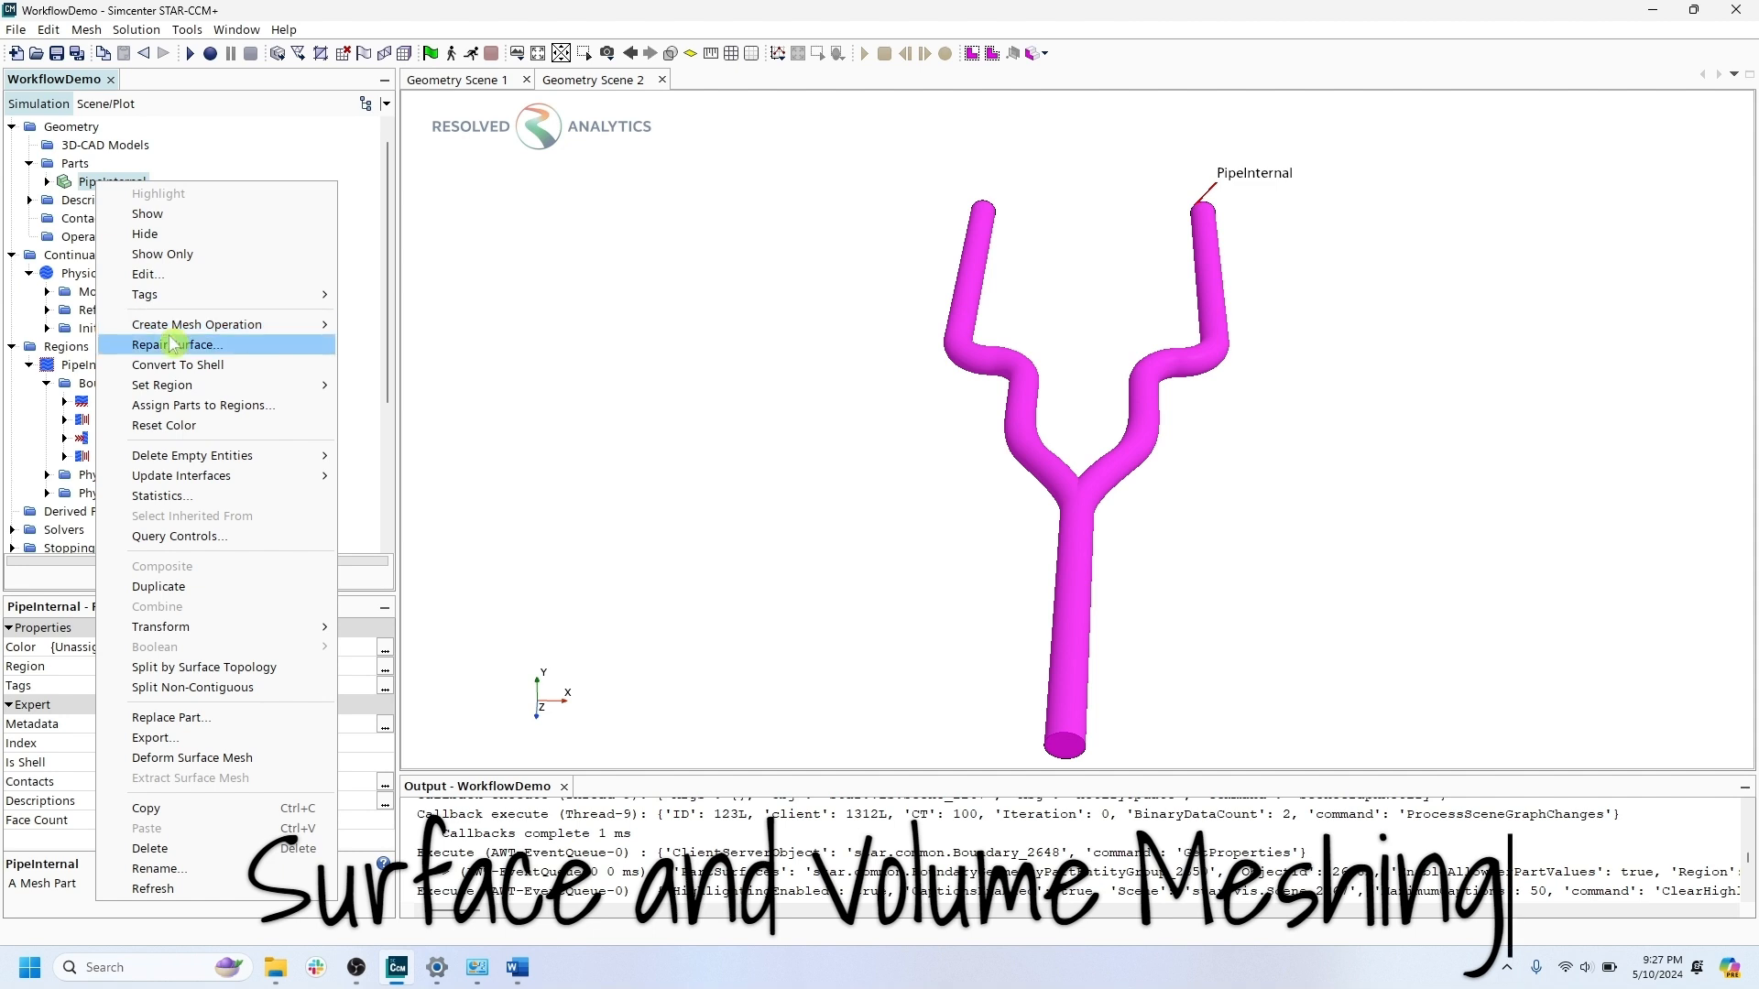
mouse_move(194, 326)
mouse_move(385, 369)
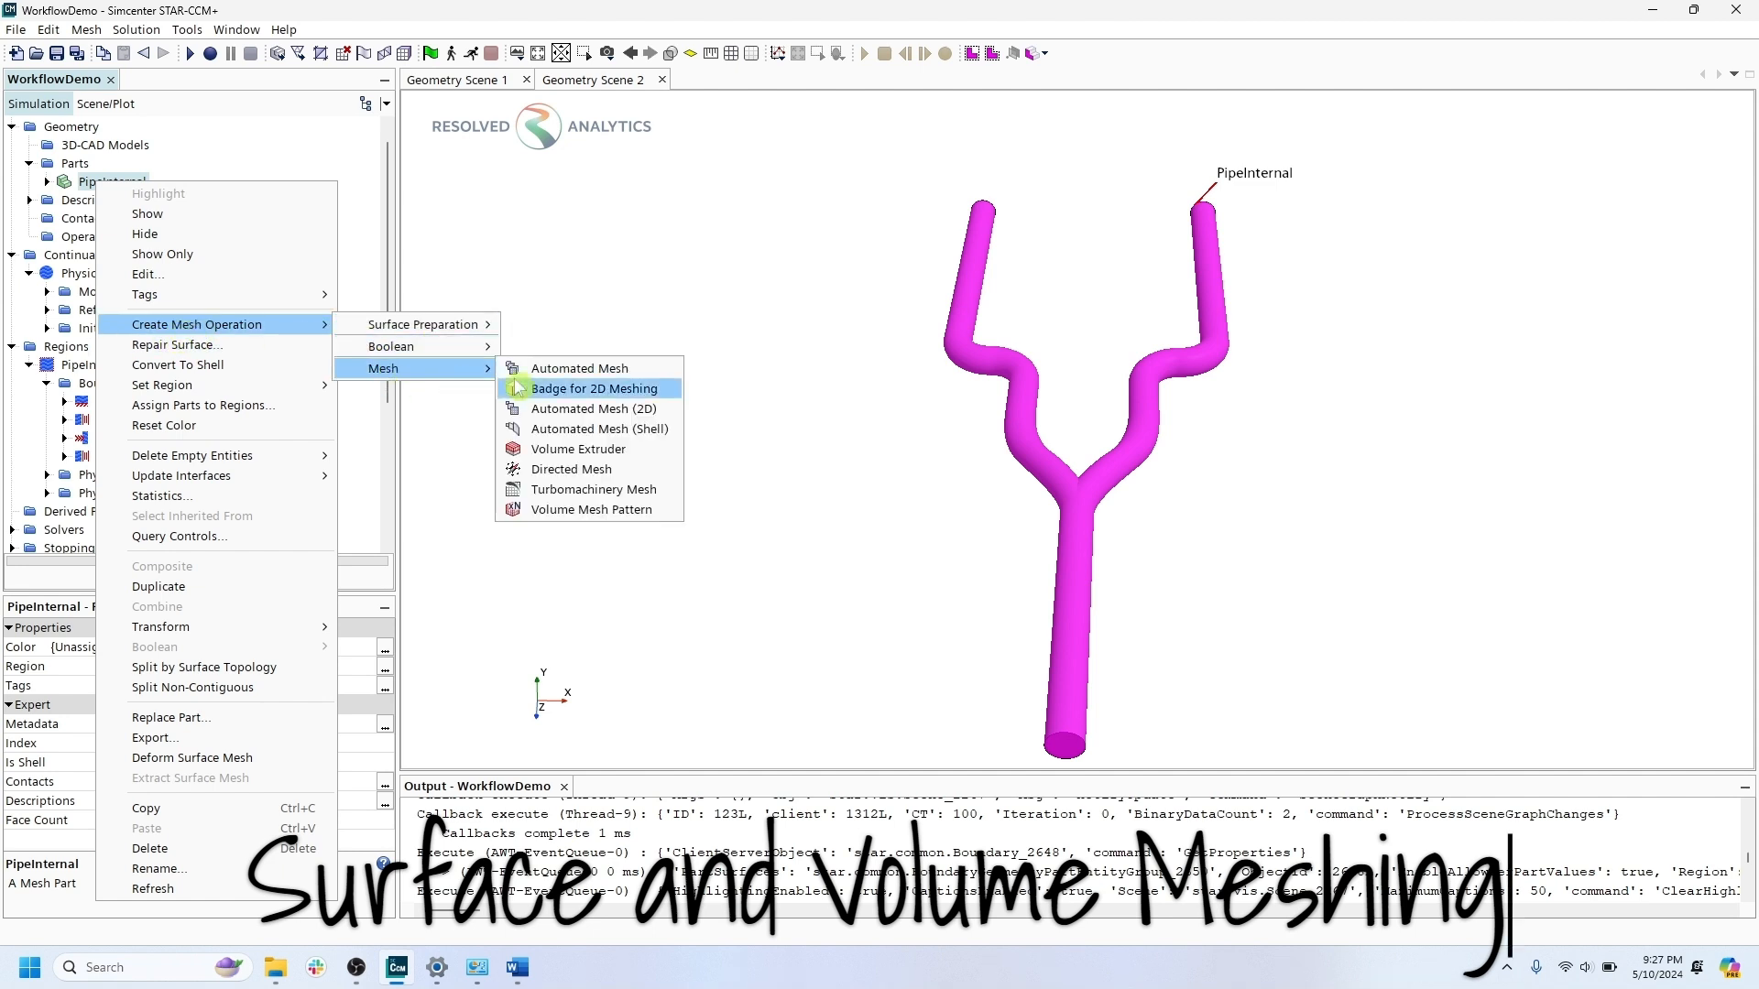
left_click(552, 369)
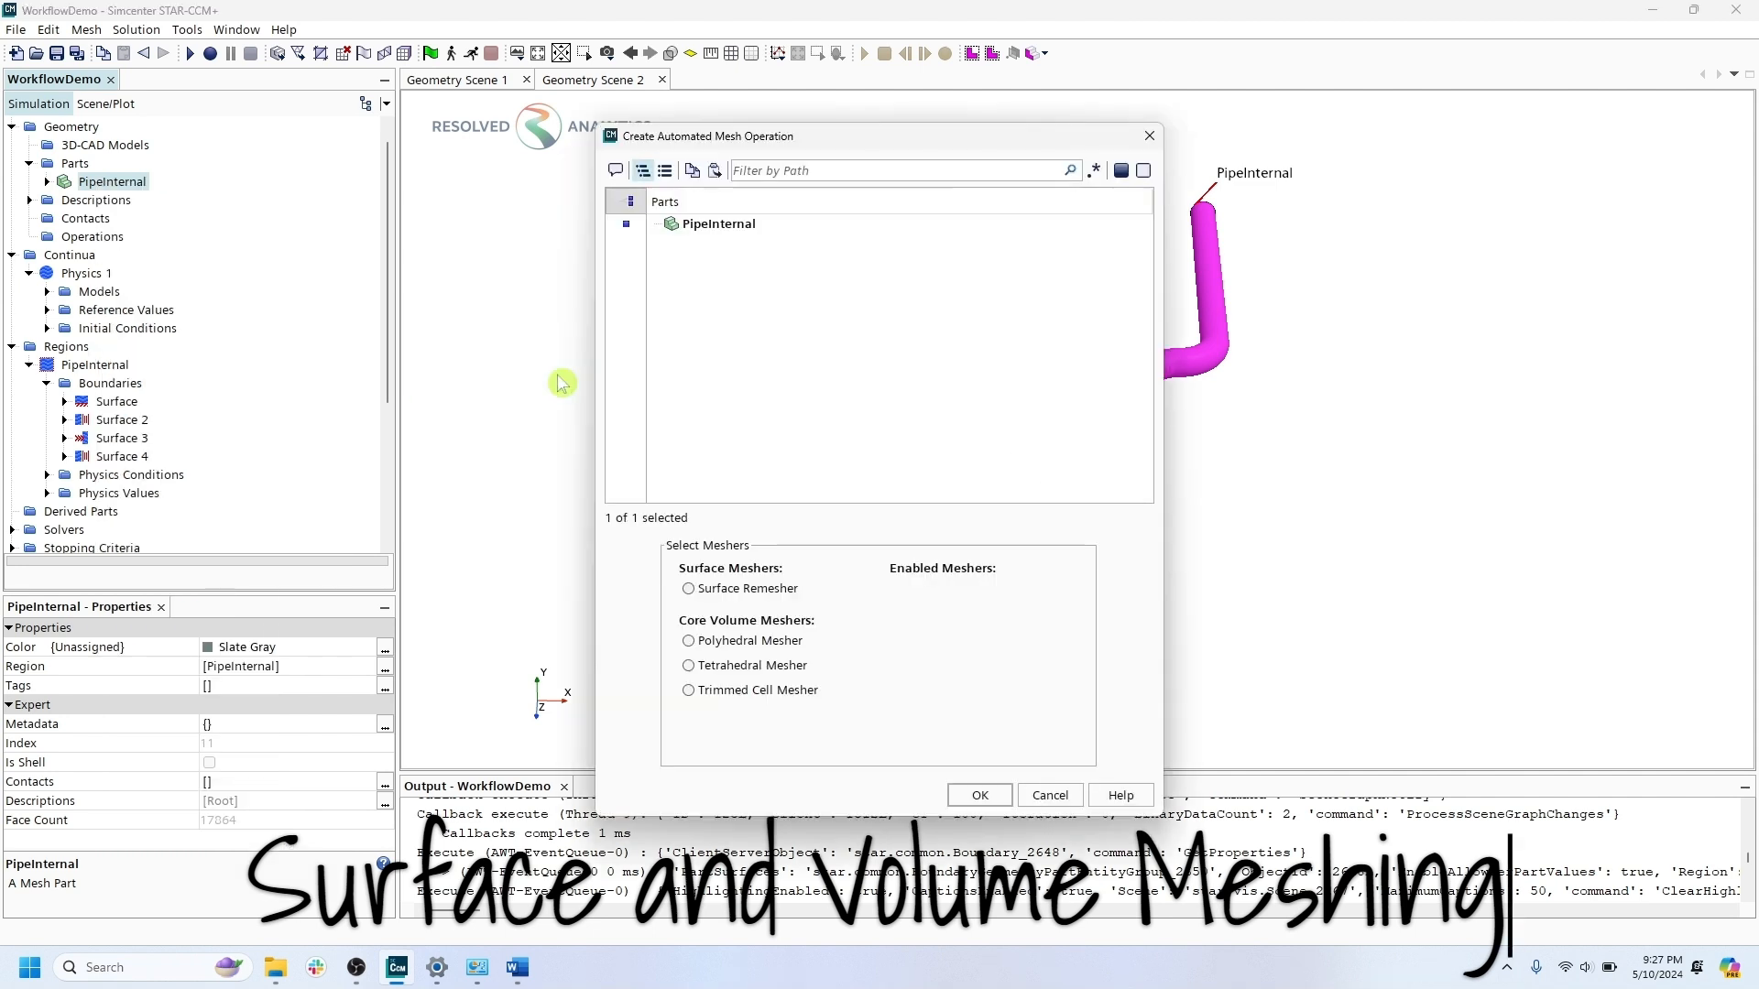
left_click(688, 589)
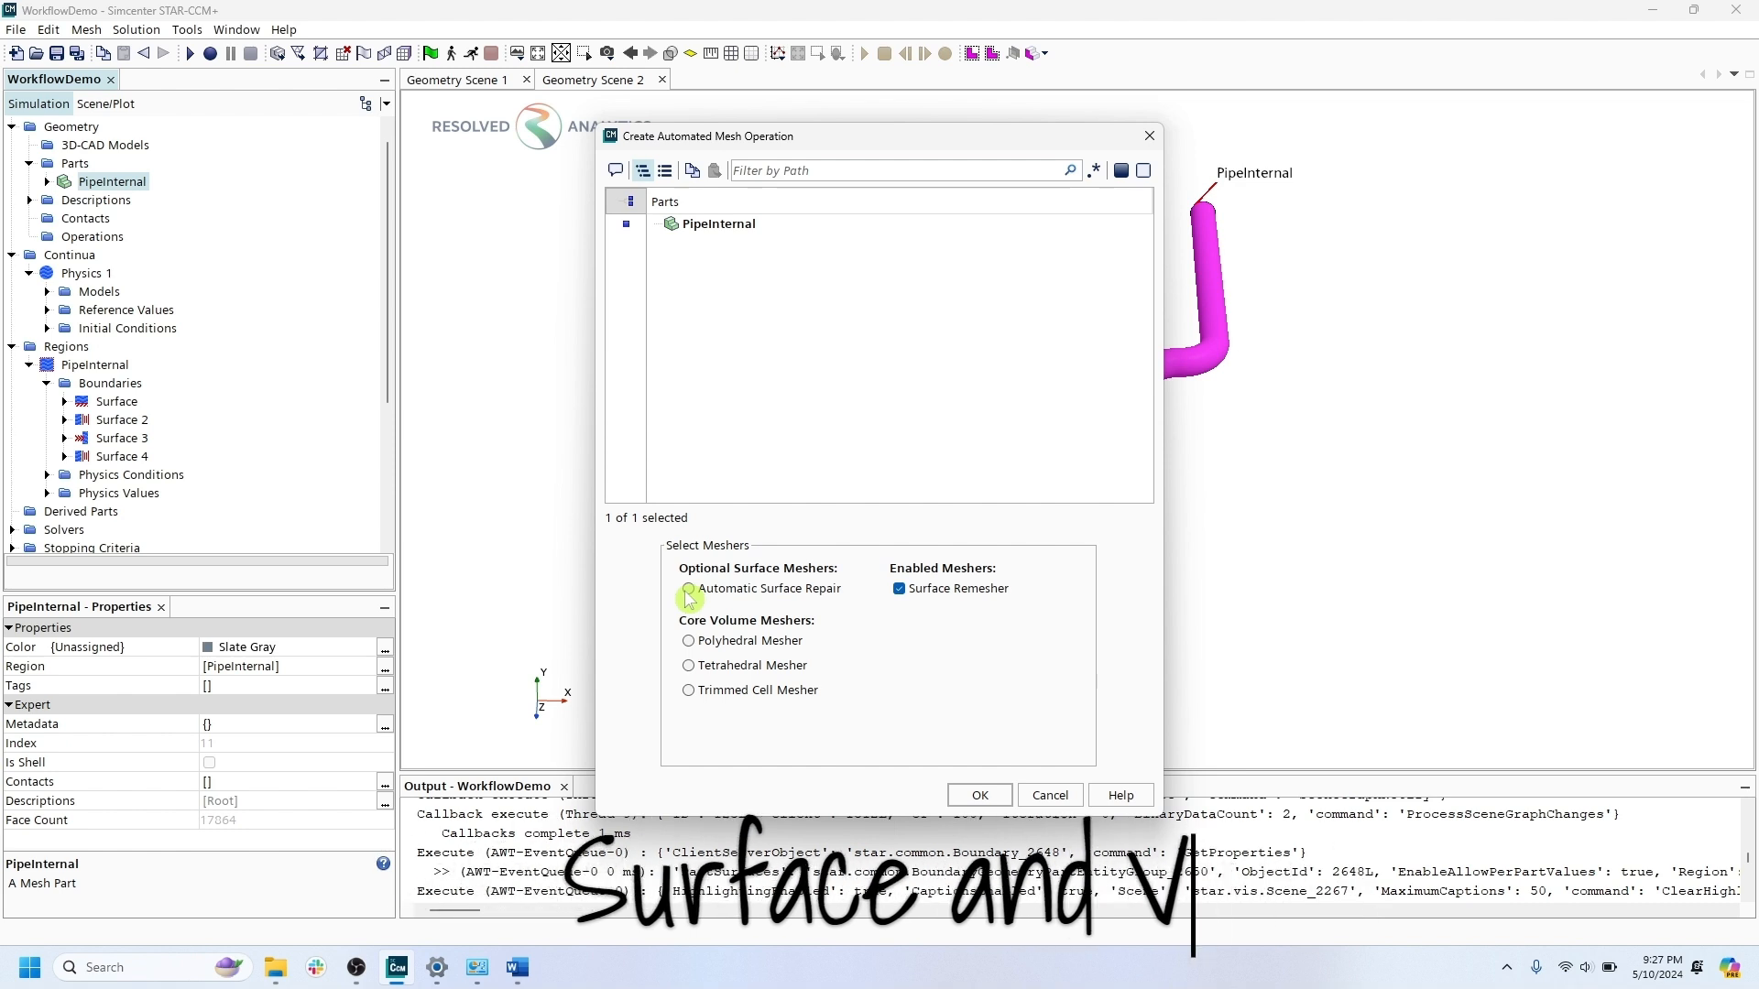
left_click(690, 692)
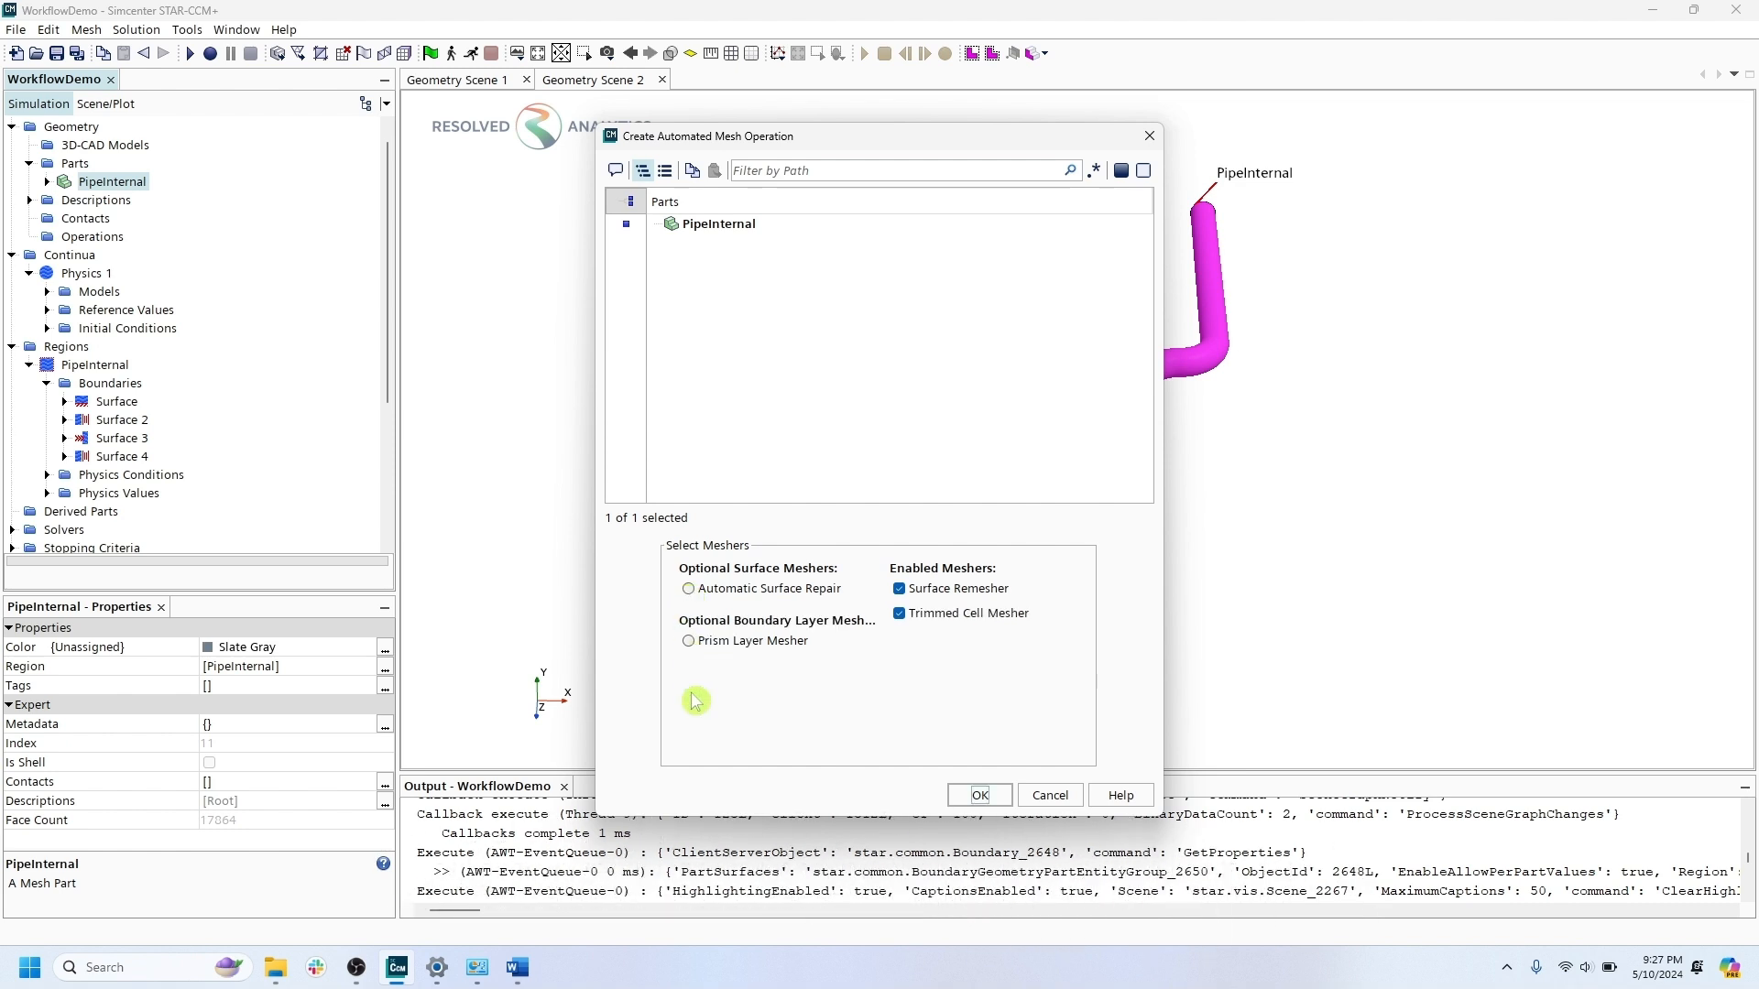
left_click(981, 795)
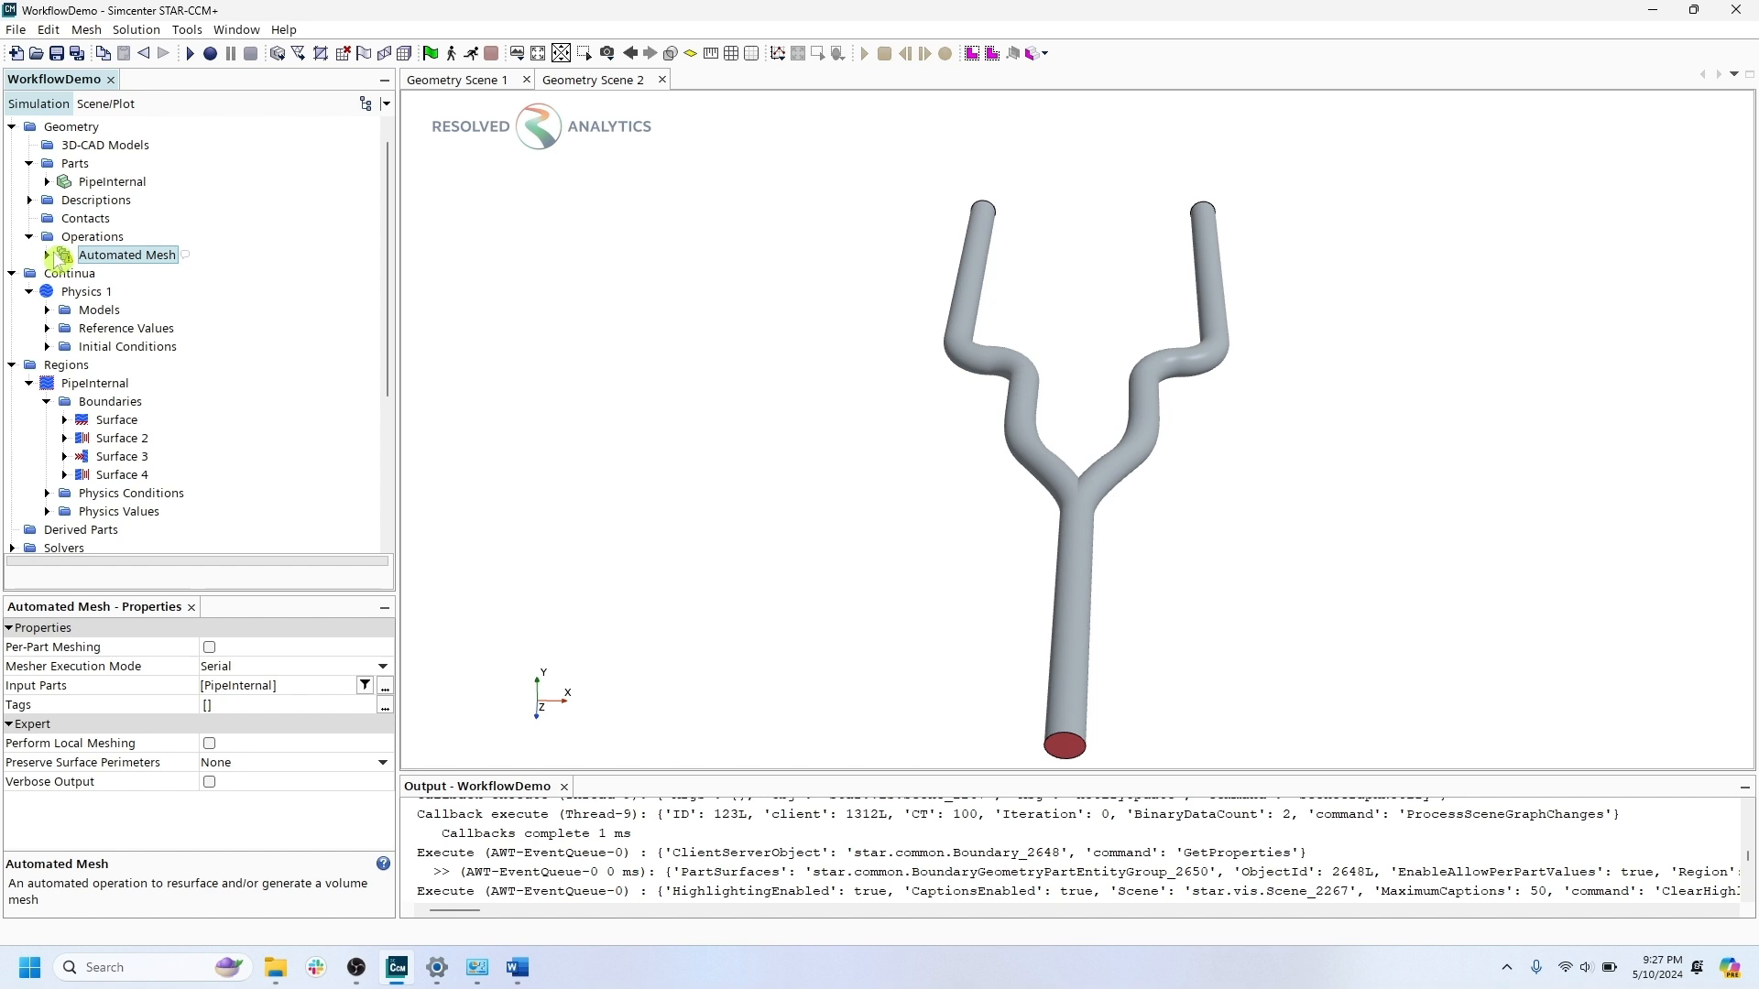
Set the base size in the Automated Mesh default controls to 1 in.
left_click(47, 256)
left_click(64, 274)
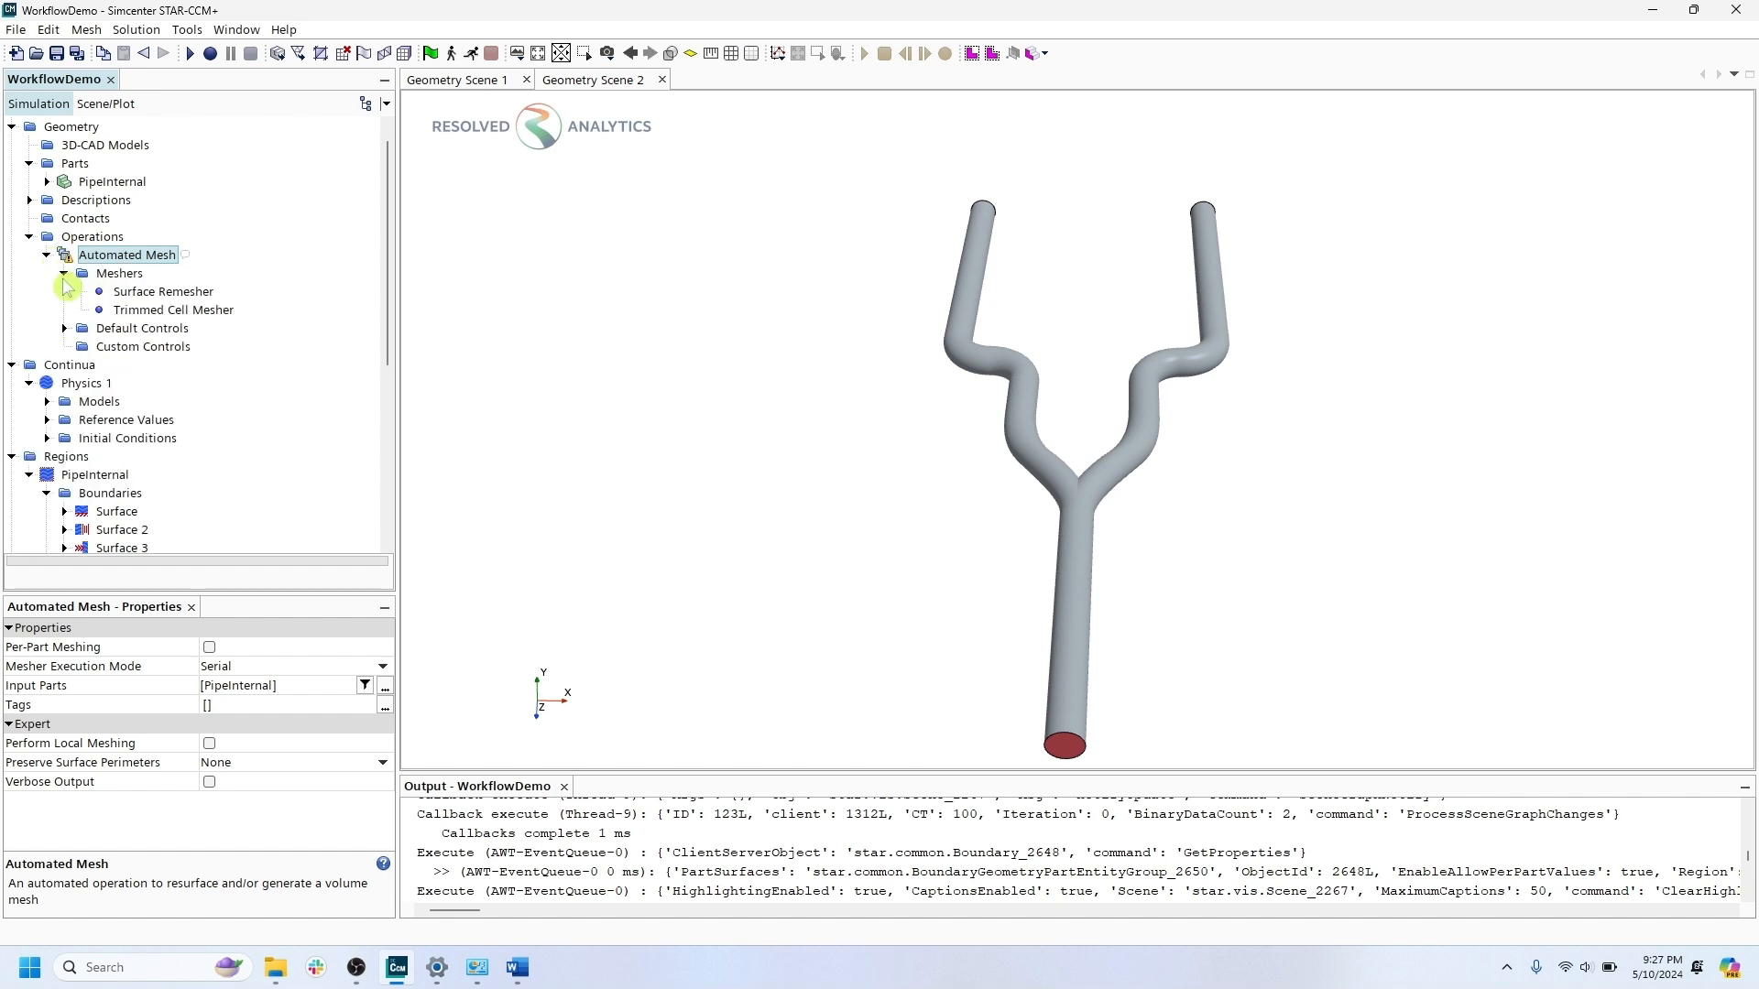
left_click(62, 328)
left_click(140, 346)
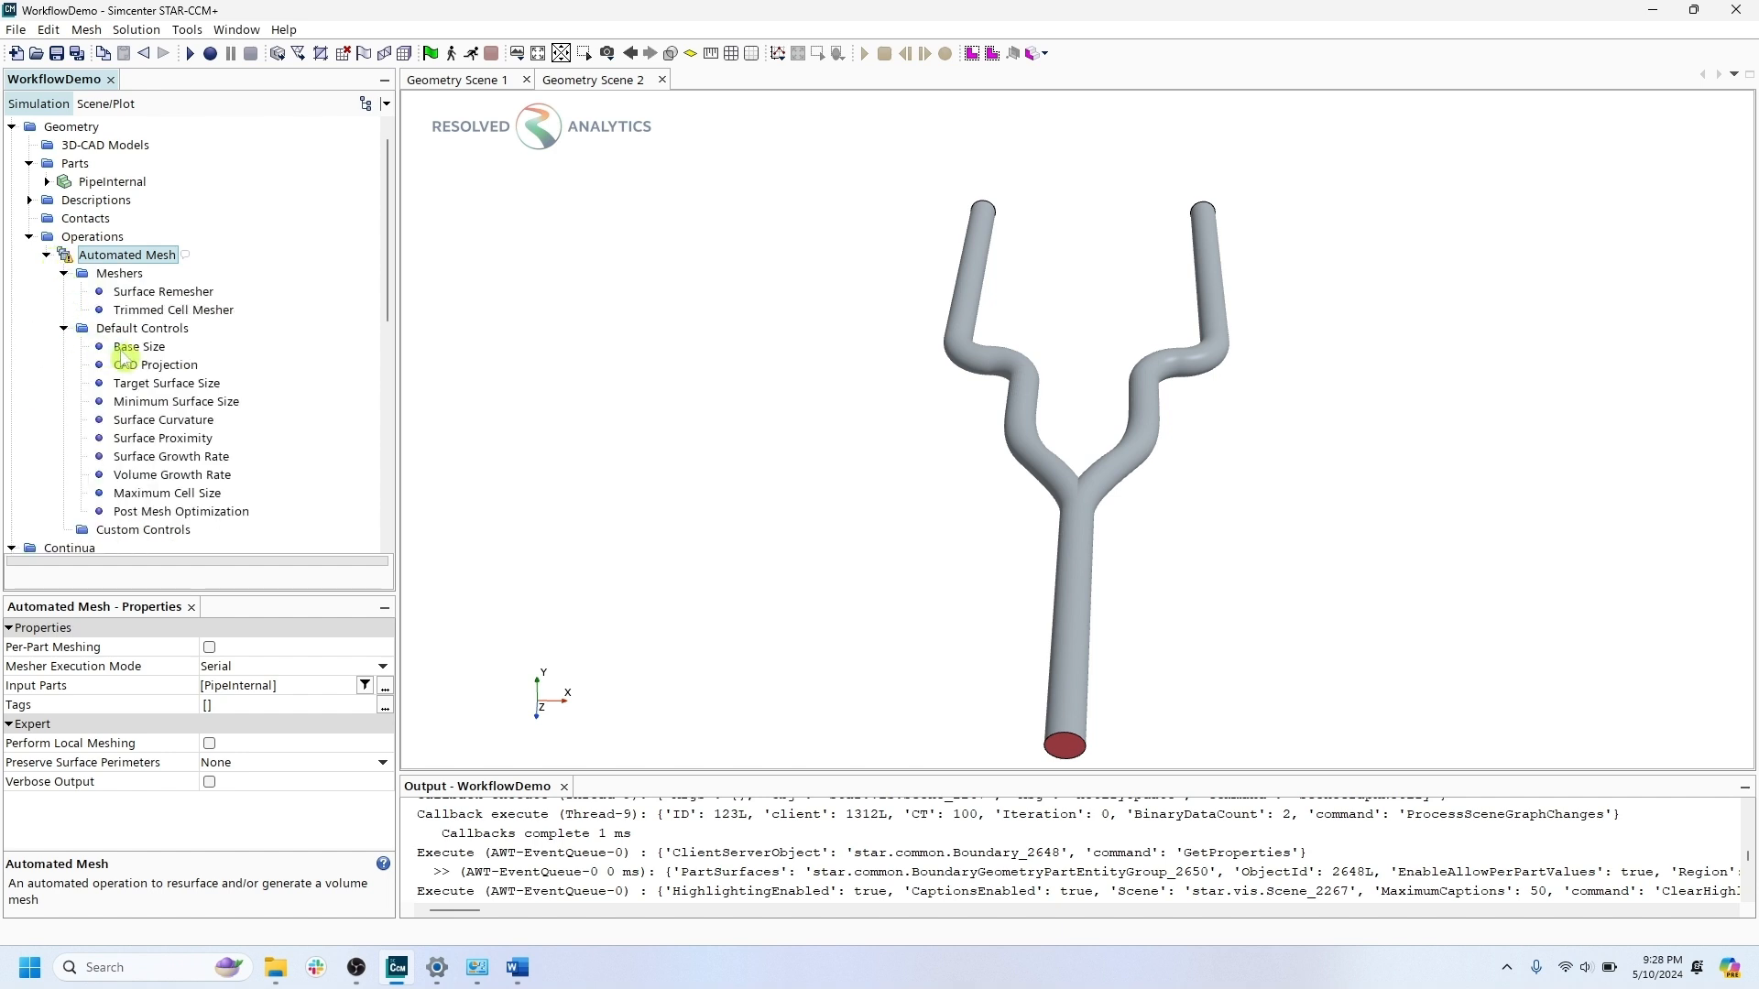
left_click(249, 654)
type("1")
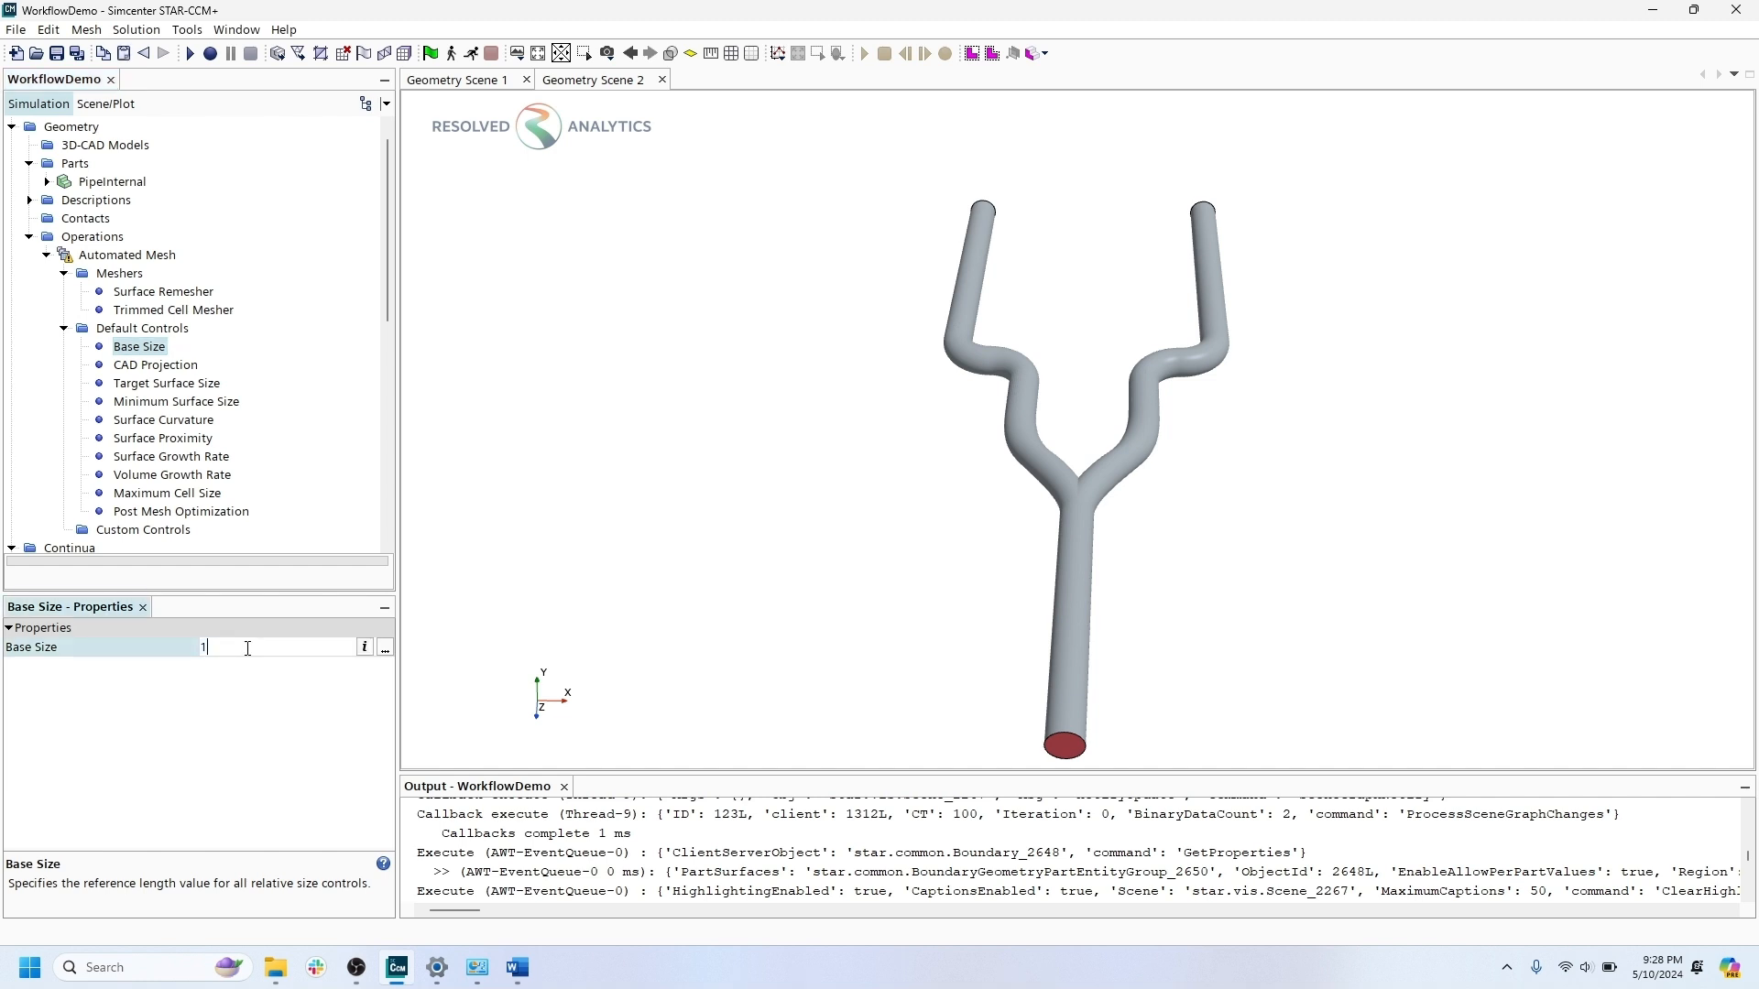
key("Return")
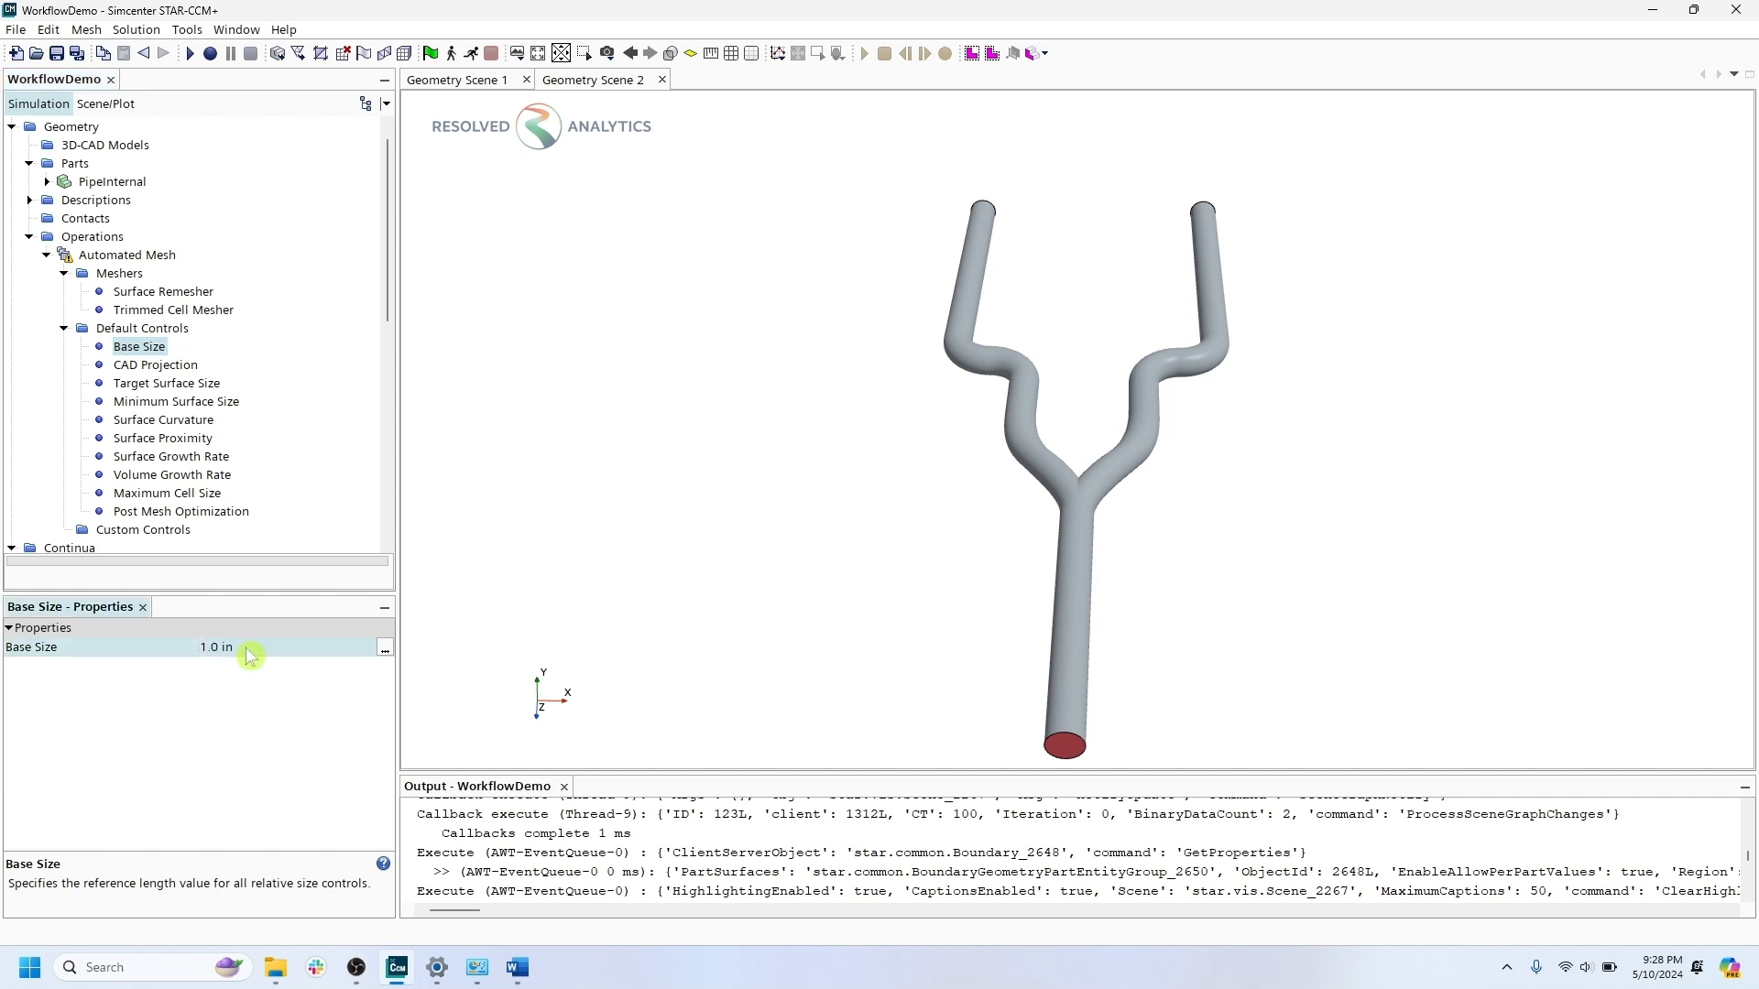
Set the maximum cell size of the automated mesh to 200 percent of base.
left_click(171, 403)
left_click(170, 494)
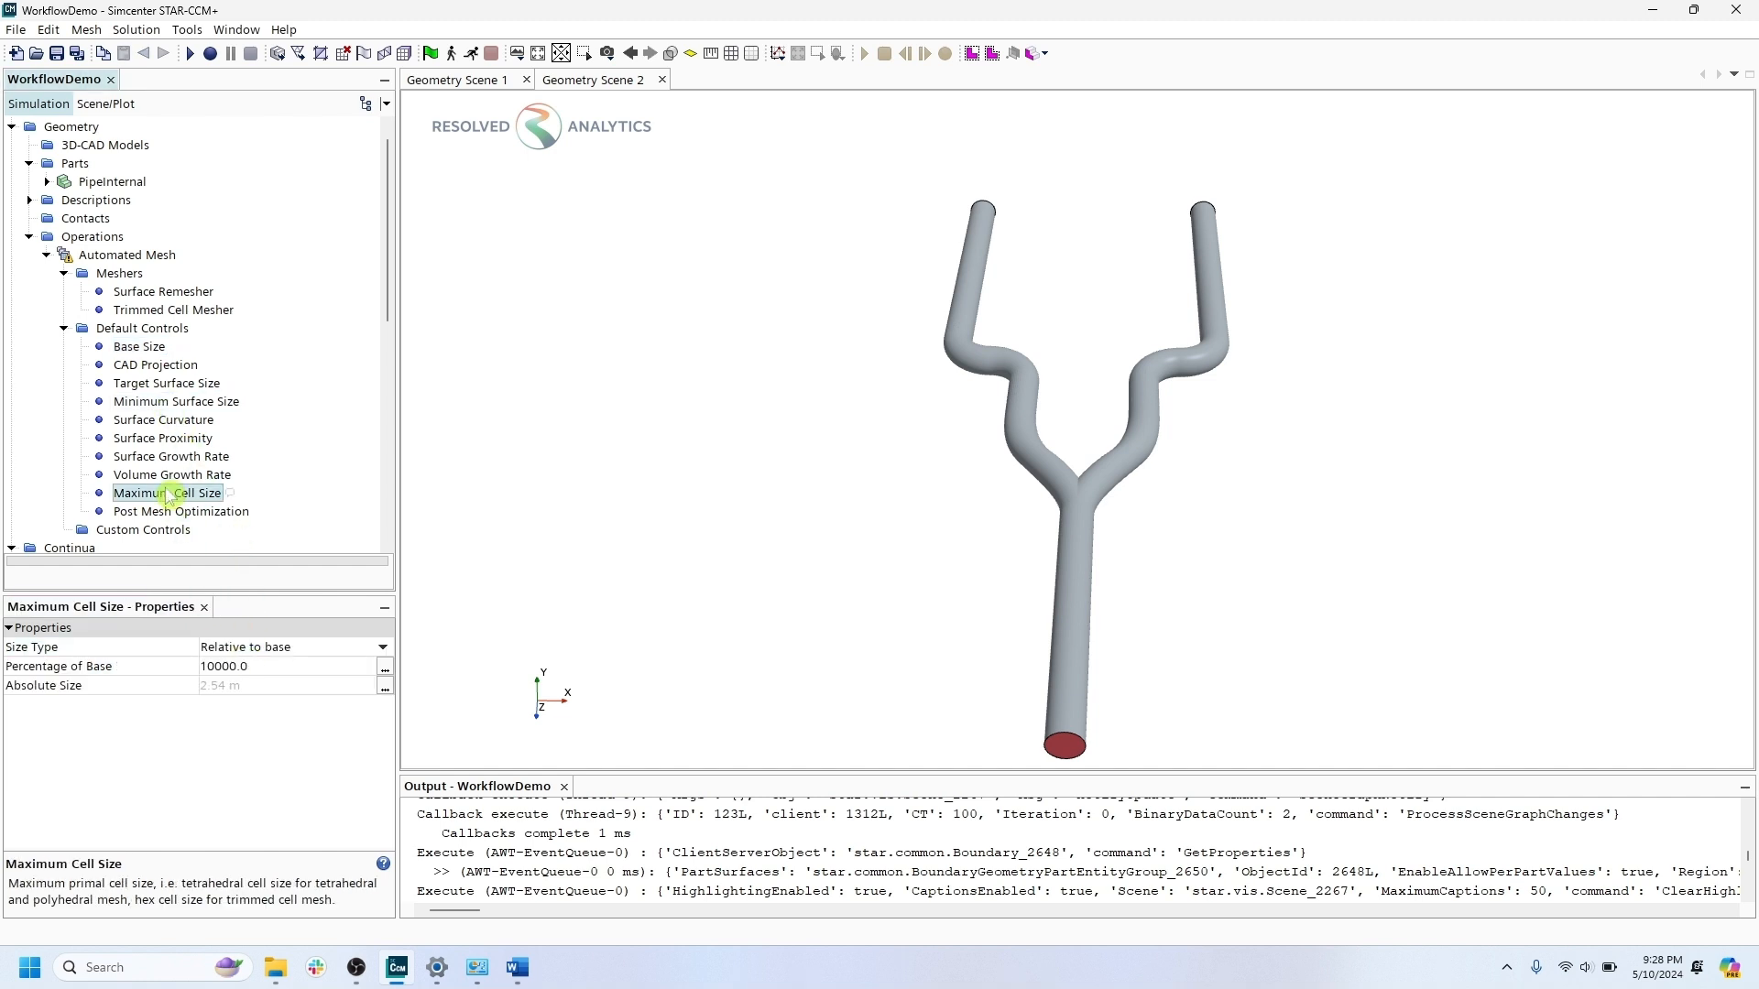
left_click(261, 667)
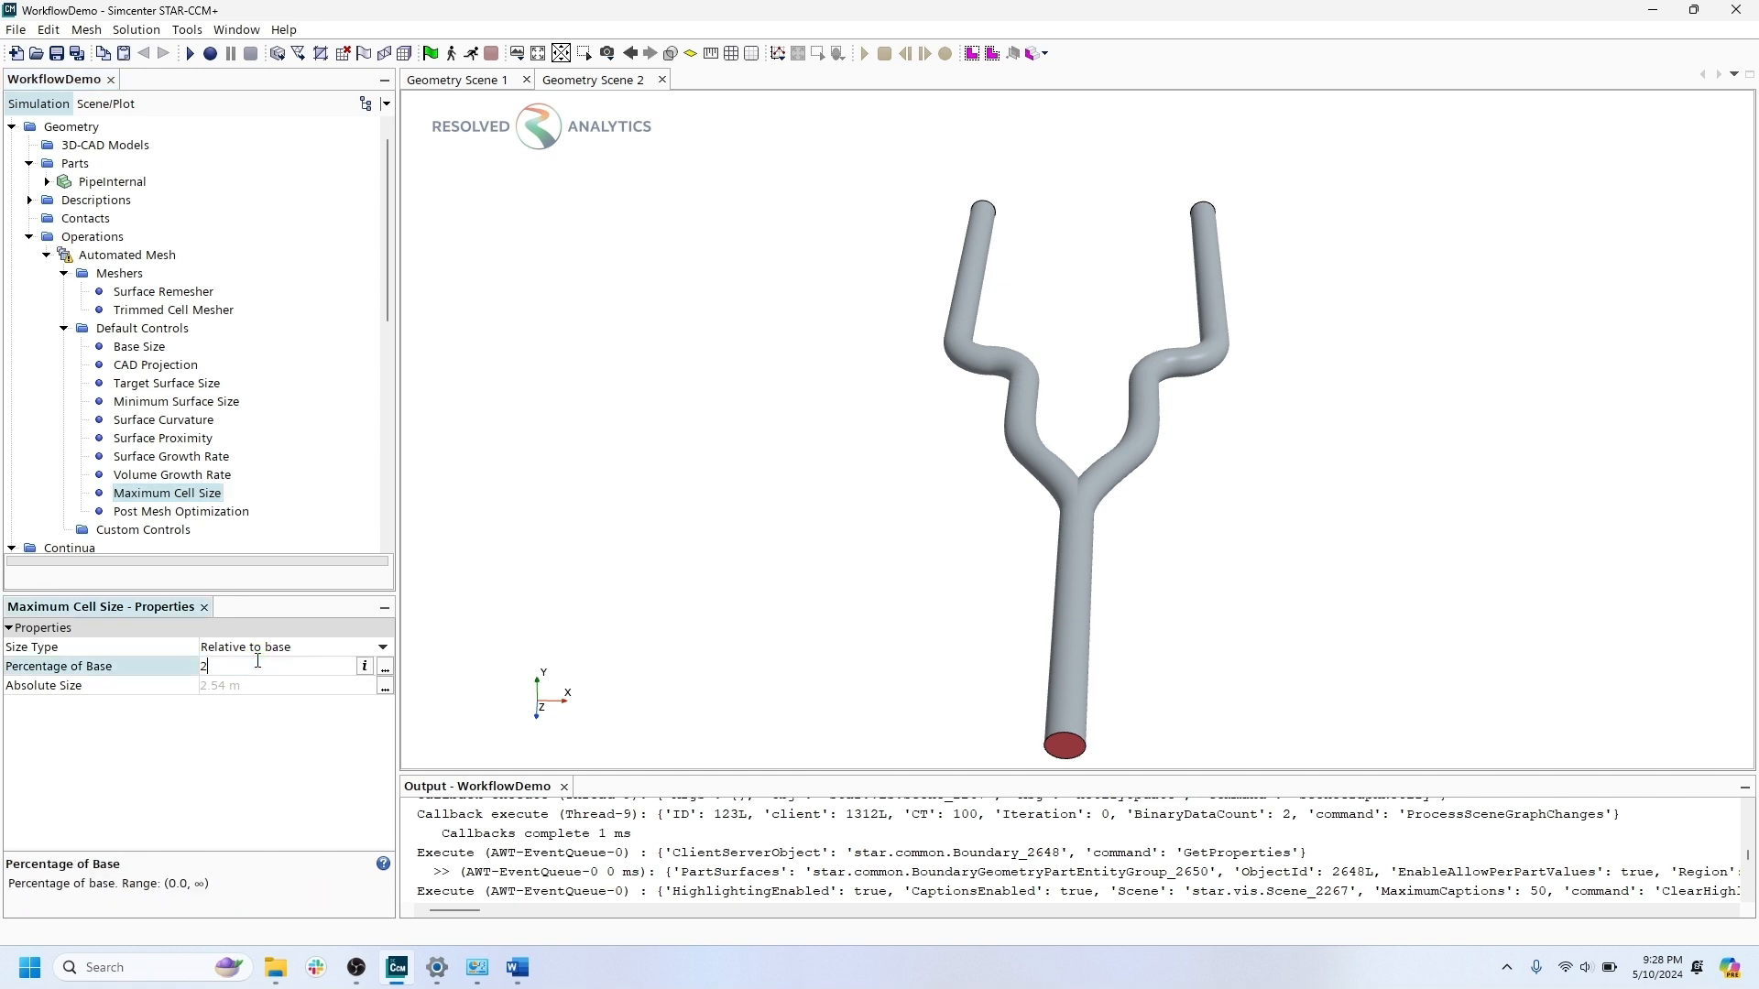
type("200")
key("Return")
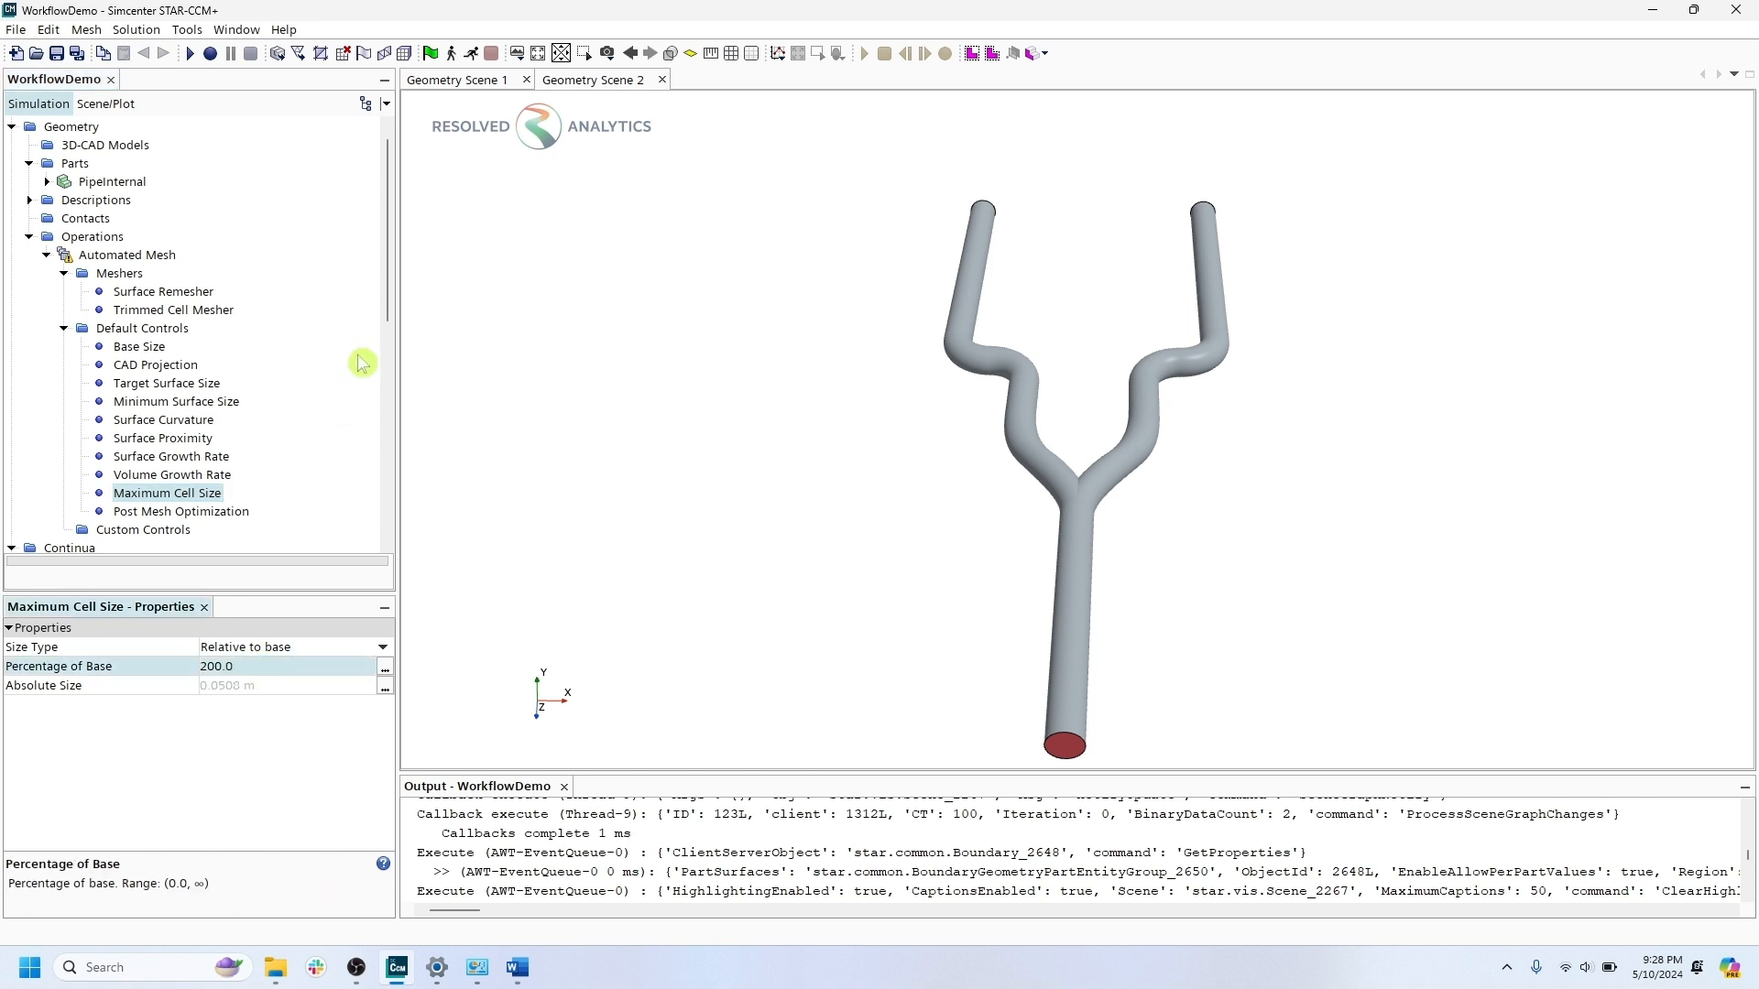
Set the Automated Mesh operation's mesher execution mode to Parallel and generate the volume mesh.
left_click(115, 274)
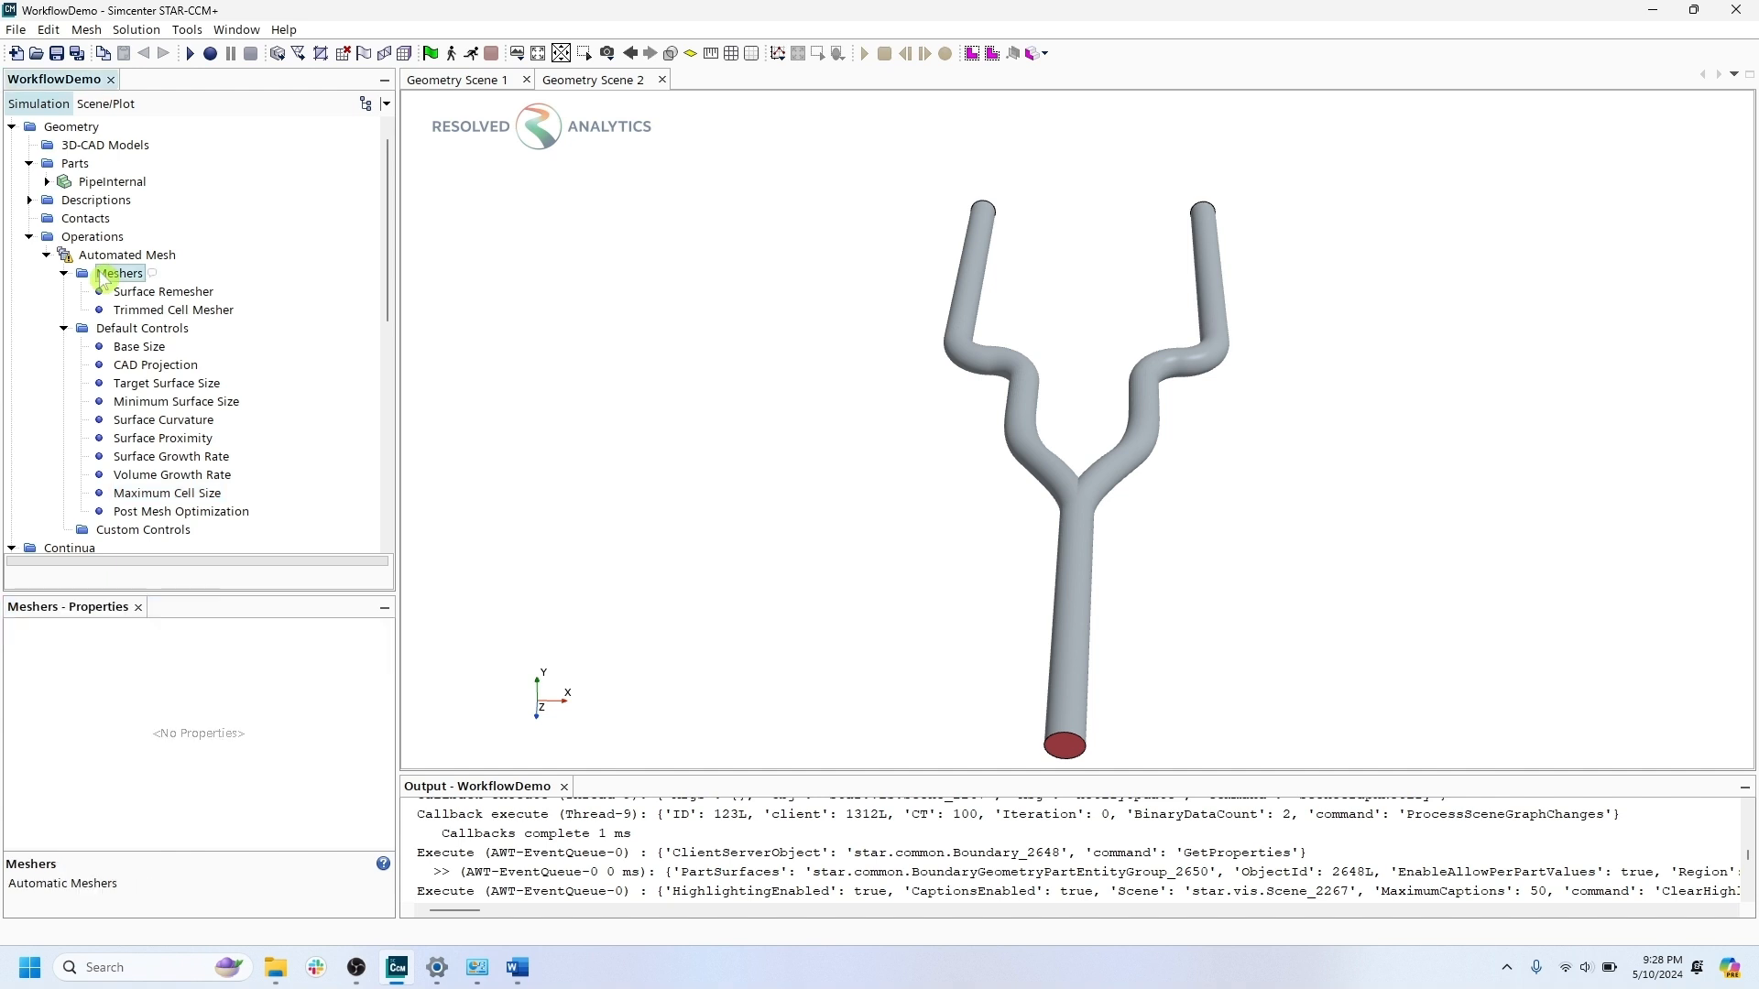
left_click(124, 257)
left_click(240, 666)
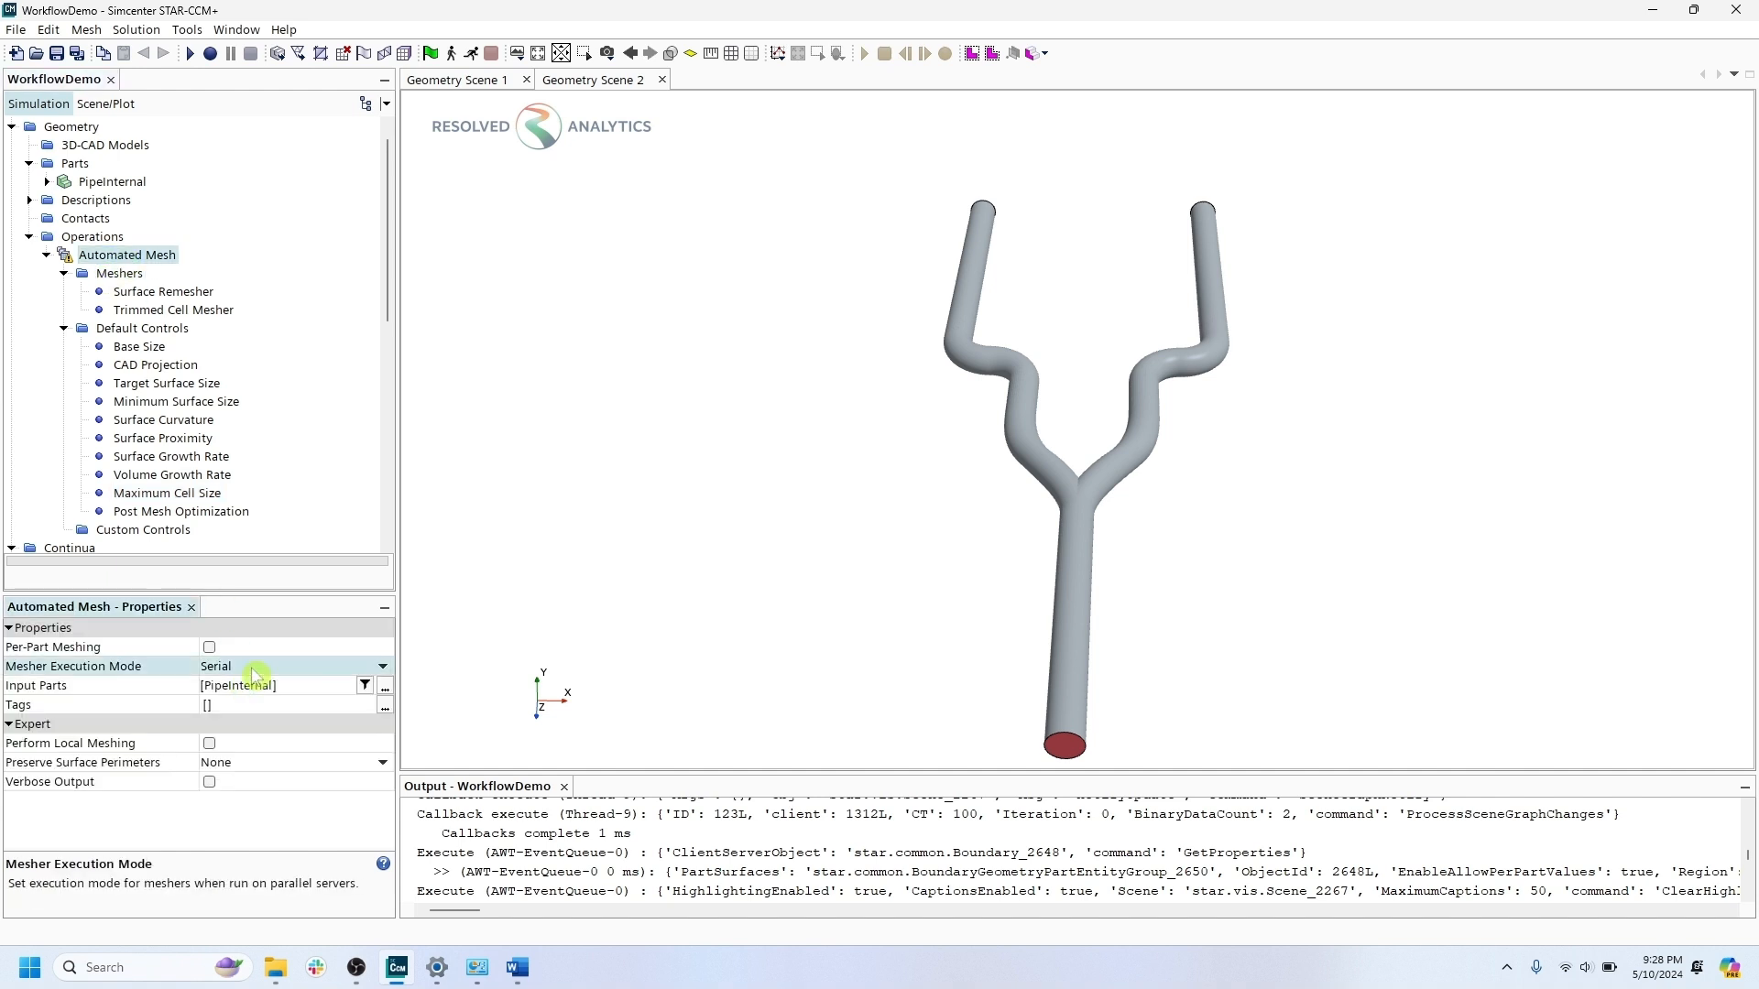
left_click(236, 706)
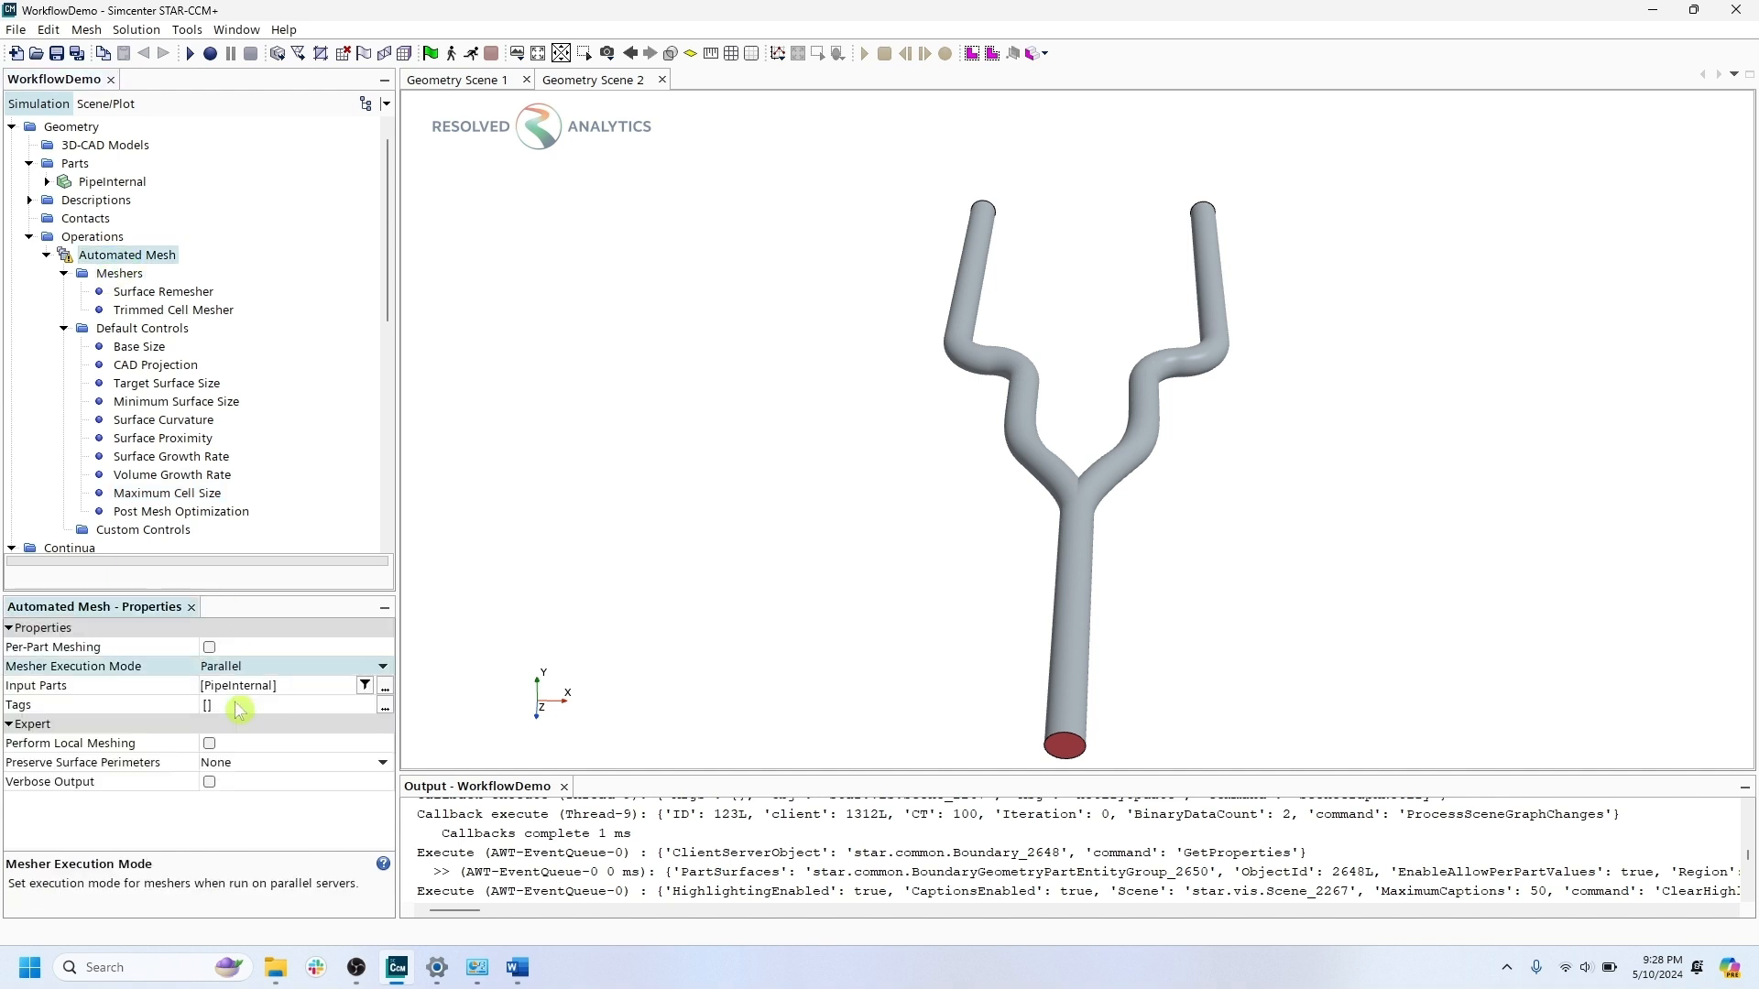
left_click(404, 54)
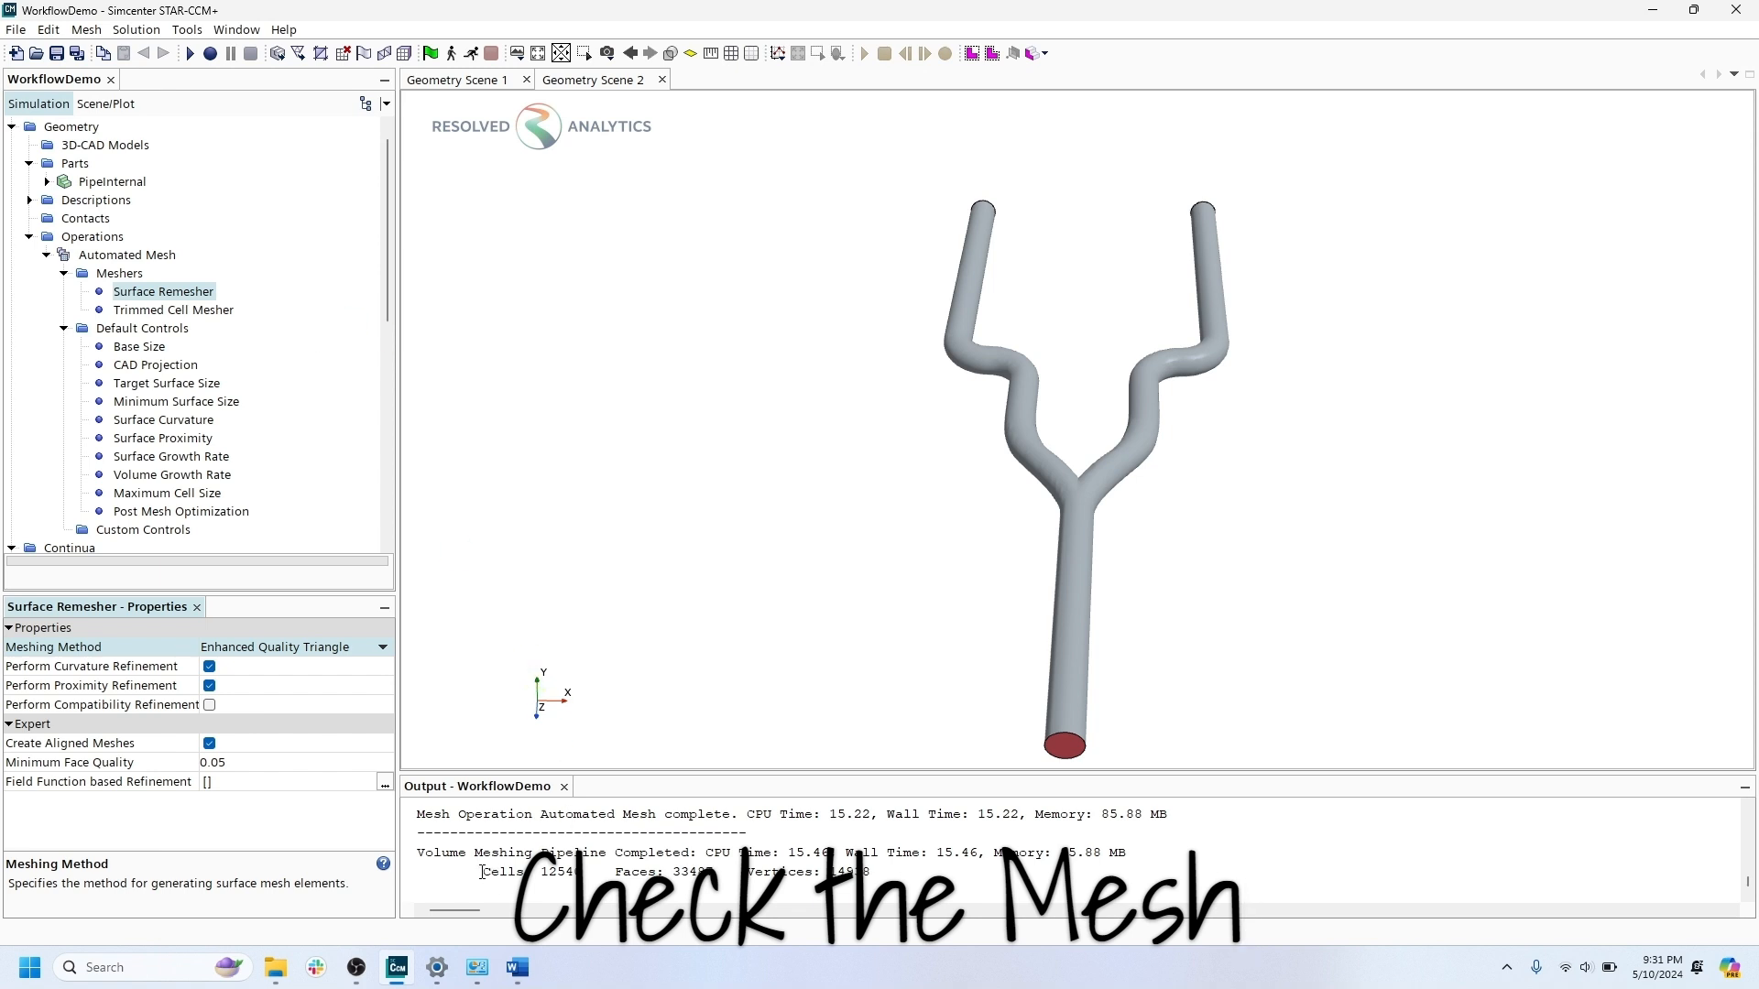
Highlight the mesh's cell, face and vertex counts, and display mesh lines on Surface 1 of Geometry Scene 2 to inspect the pipe junction.
left_click_drag(482, 872, 865, 885)
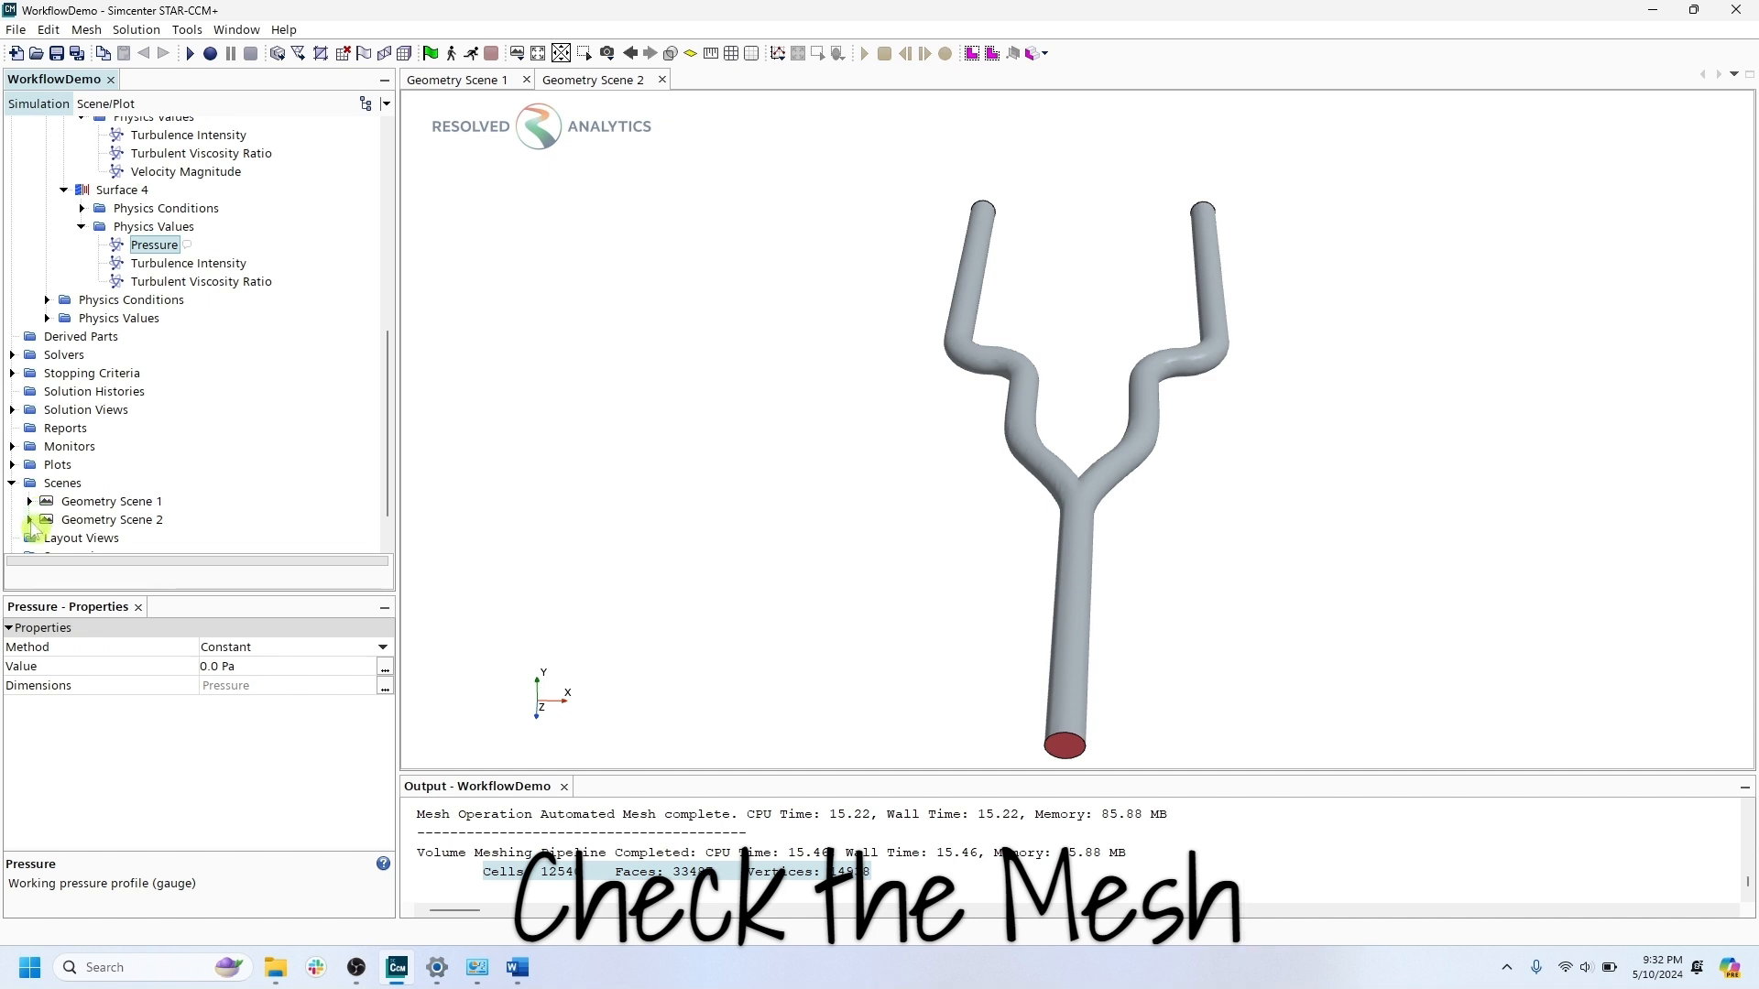
left_click(30, 519)
left_click(47, 526)
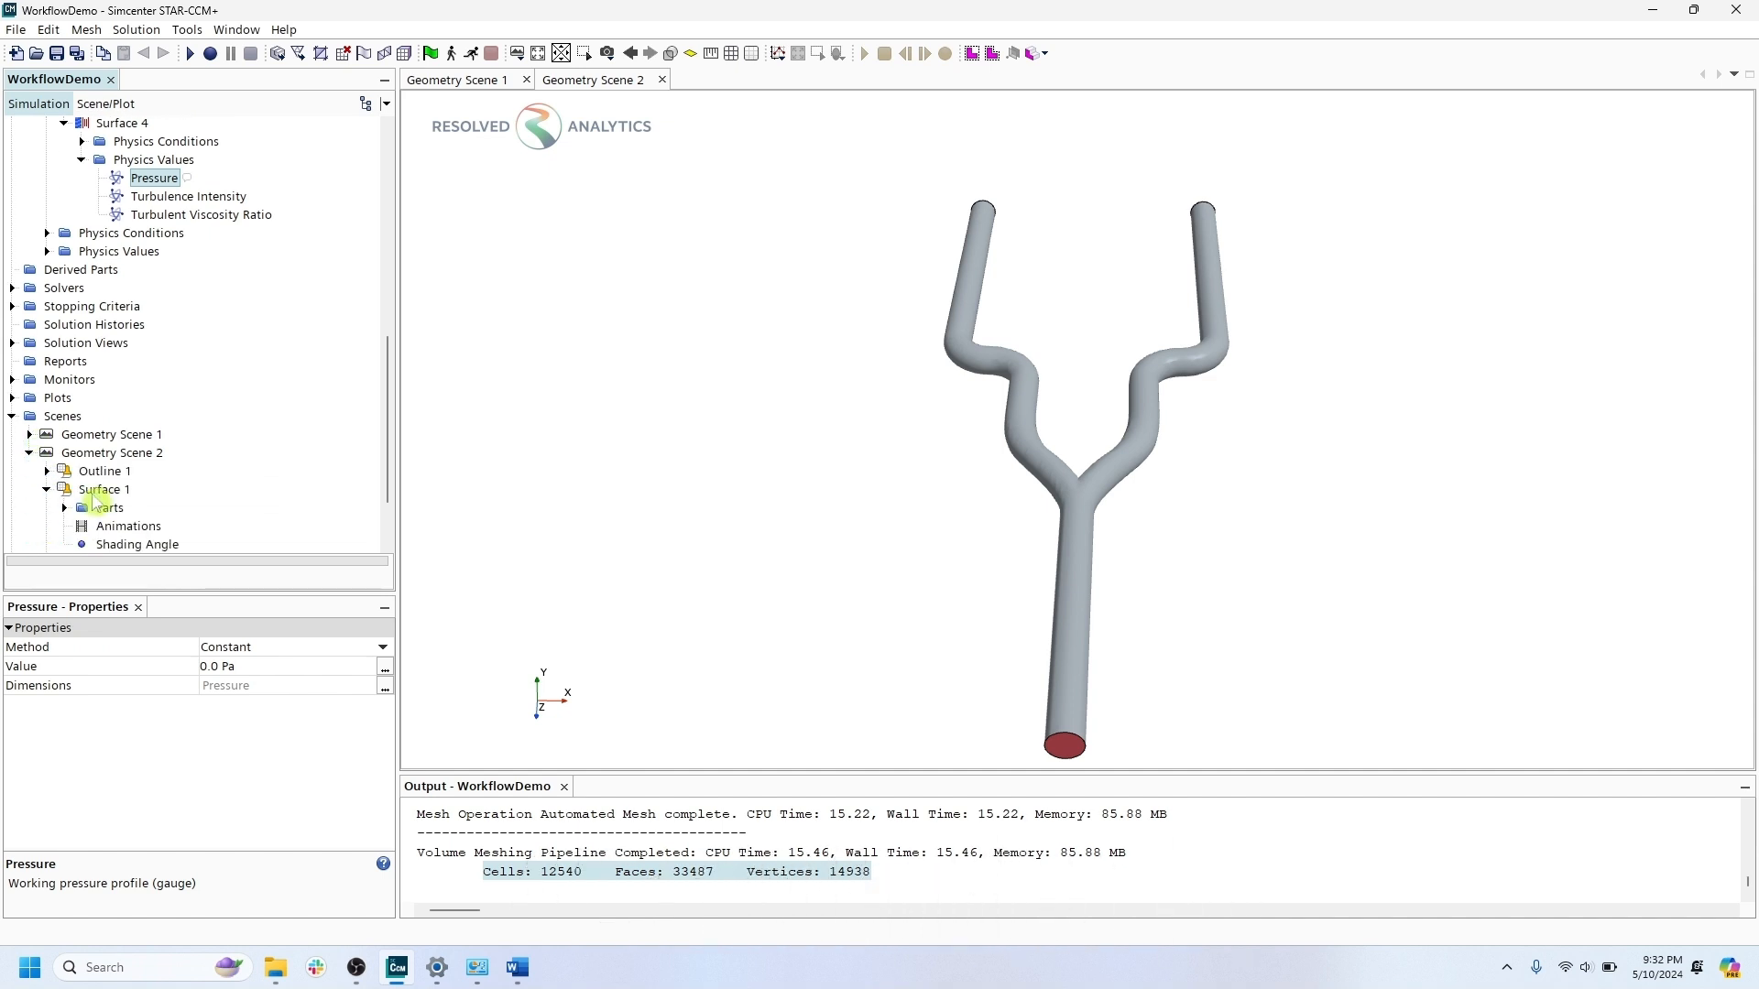
left_click(99, 491)
left_click(201, 668)
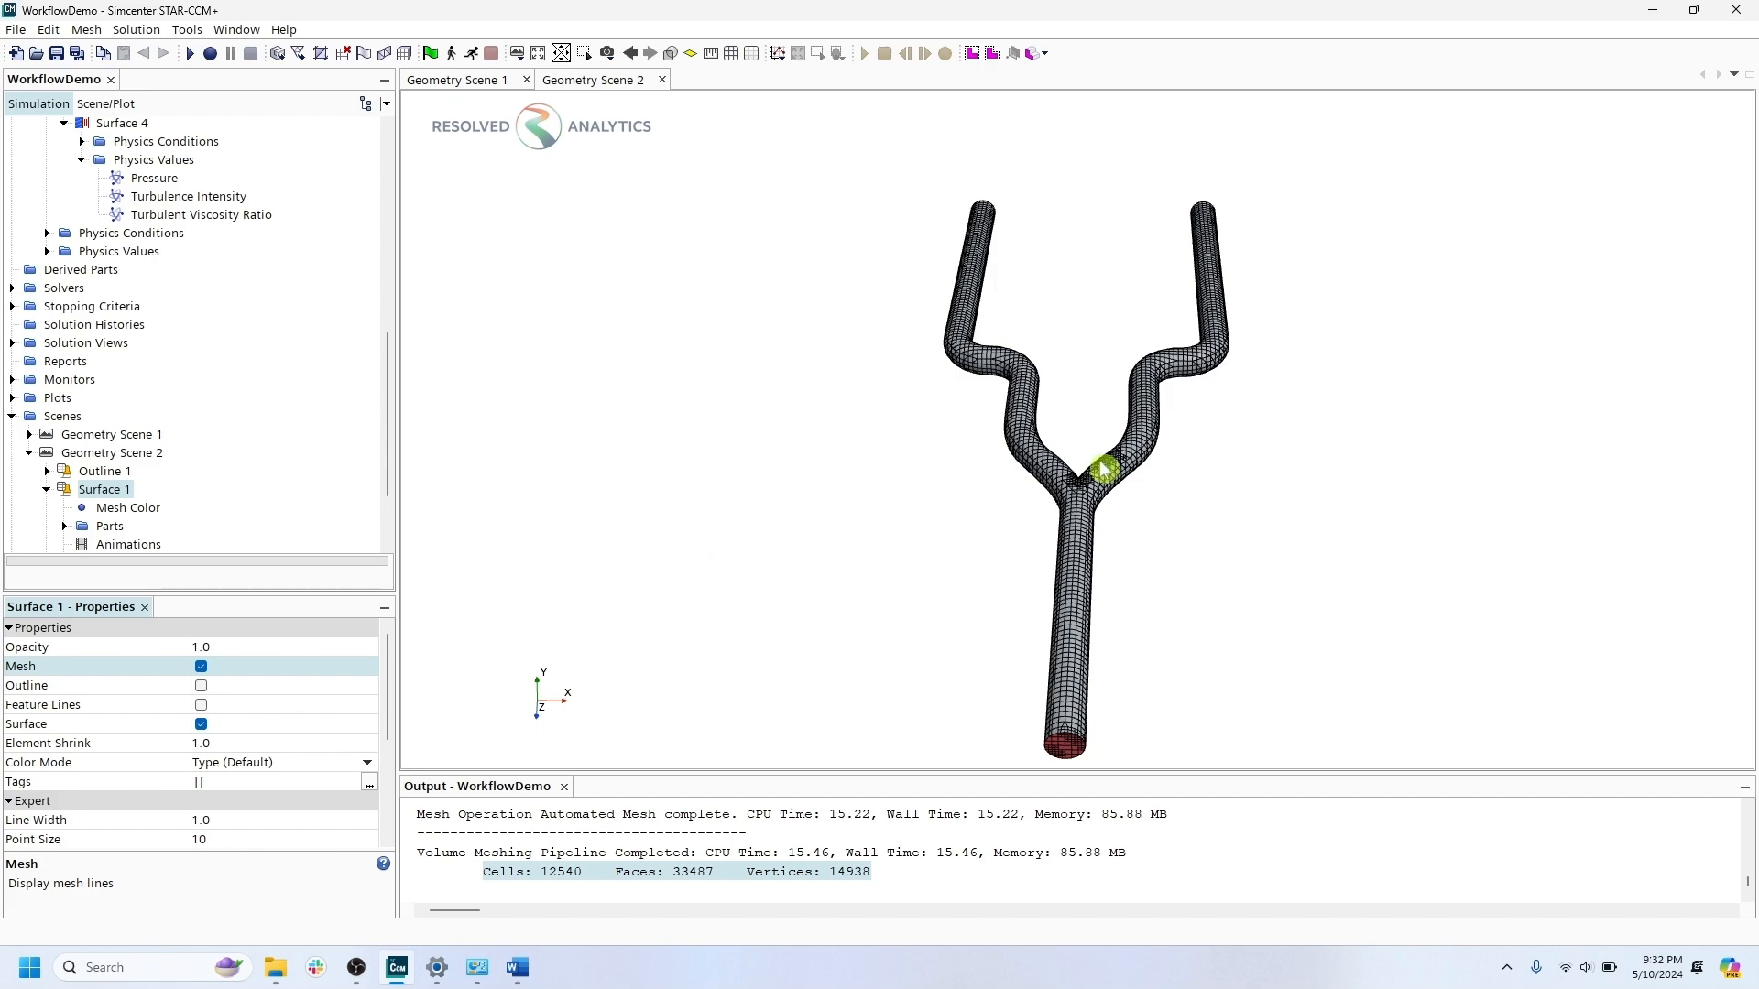
scroll(1103, 469, "up", 5)
left_click_drag(1103, 469, 1244, 397)
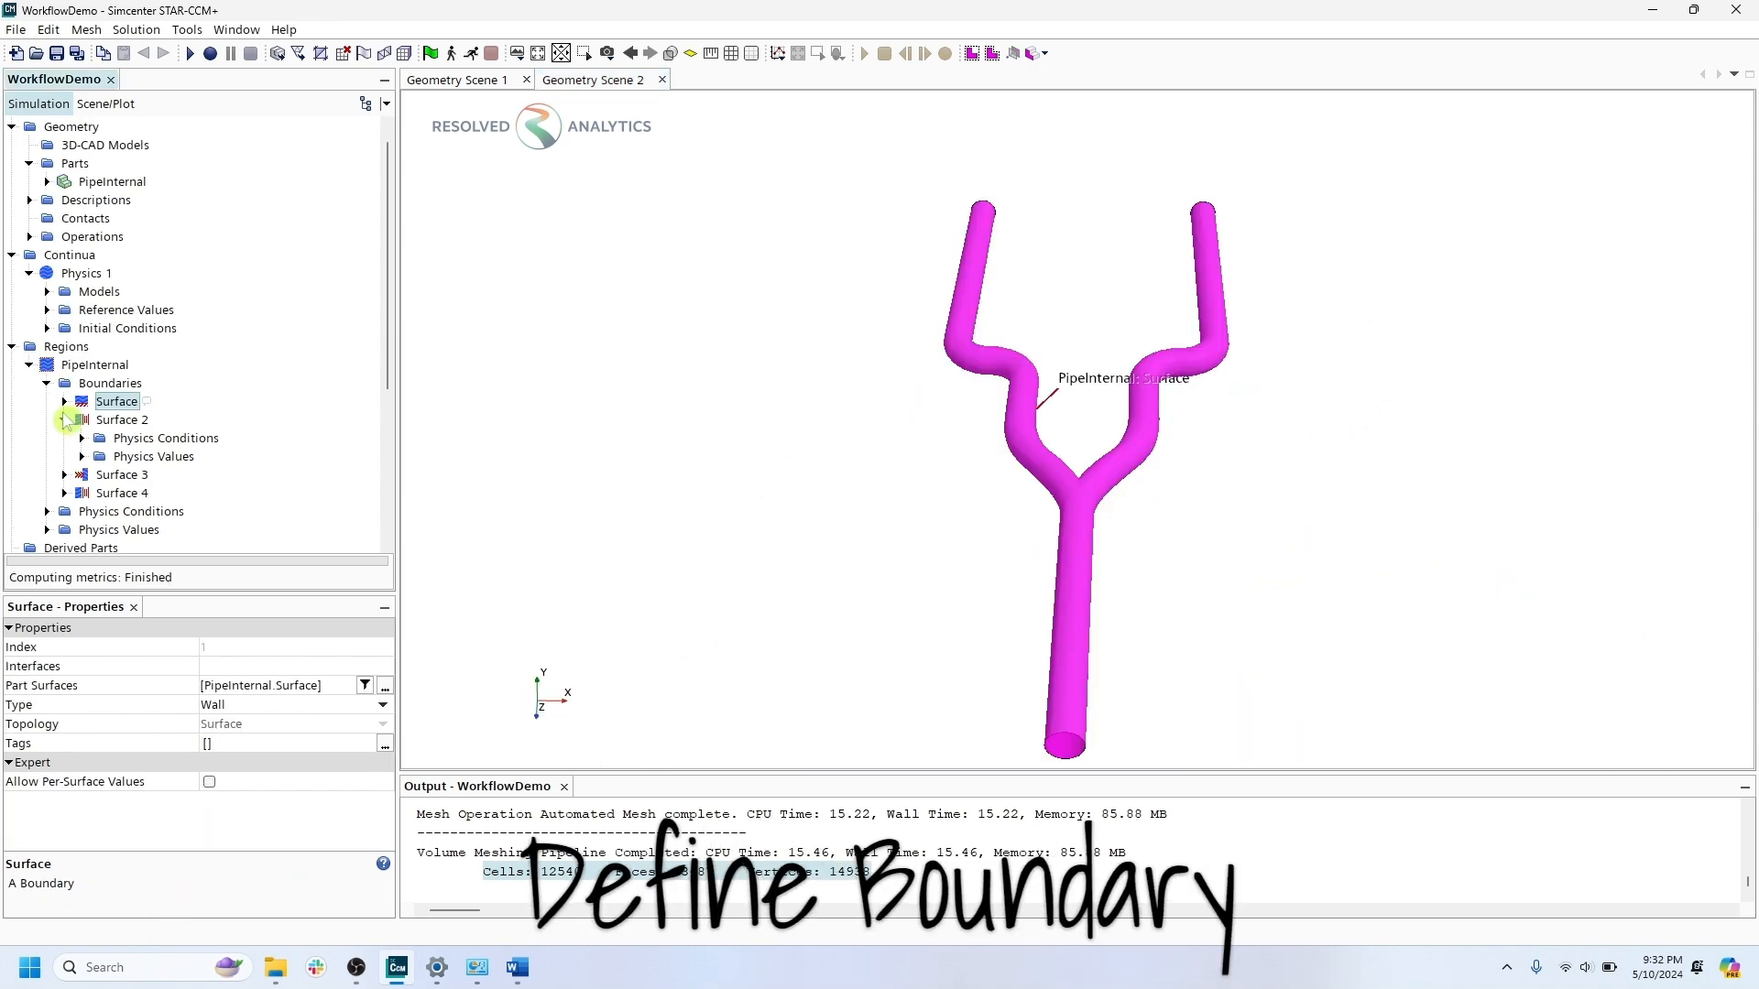
Review the pressure value in the physics values of the Surface 2 boundary.
left_click(82, 457)
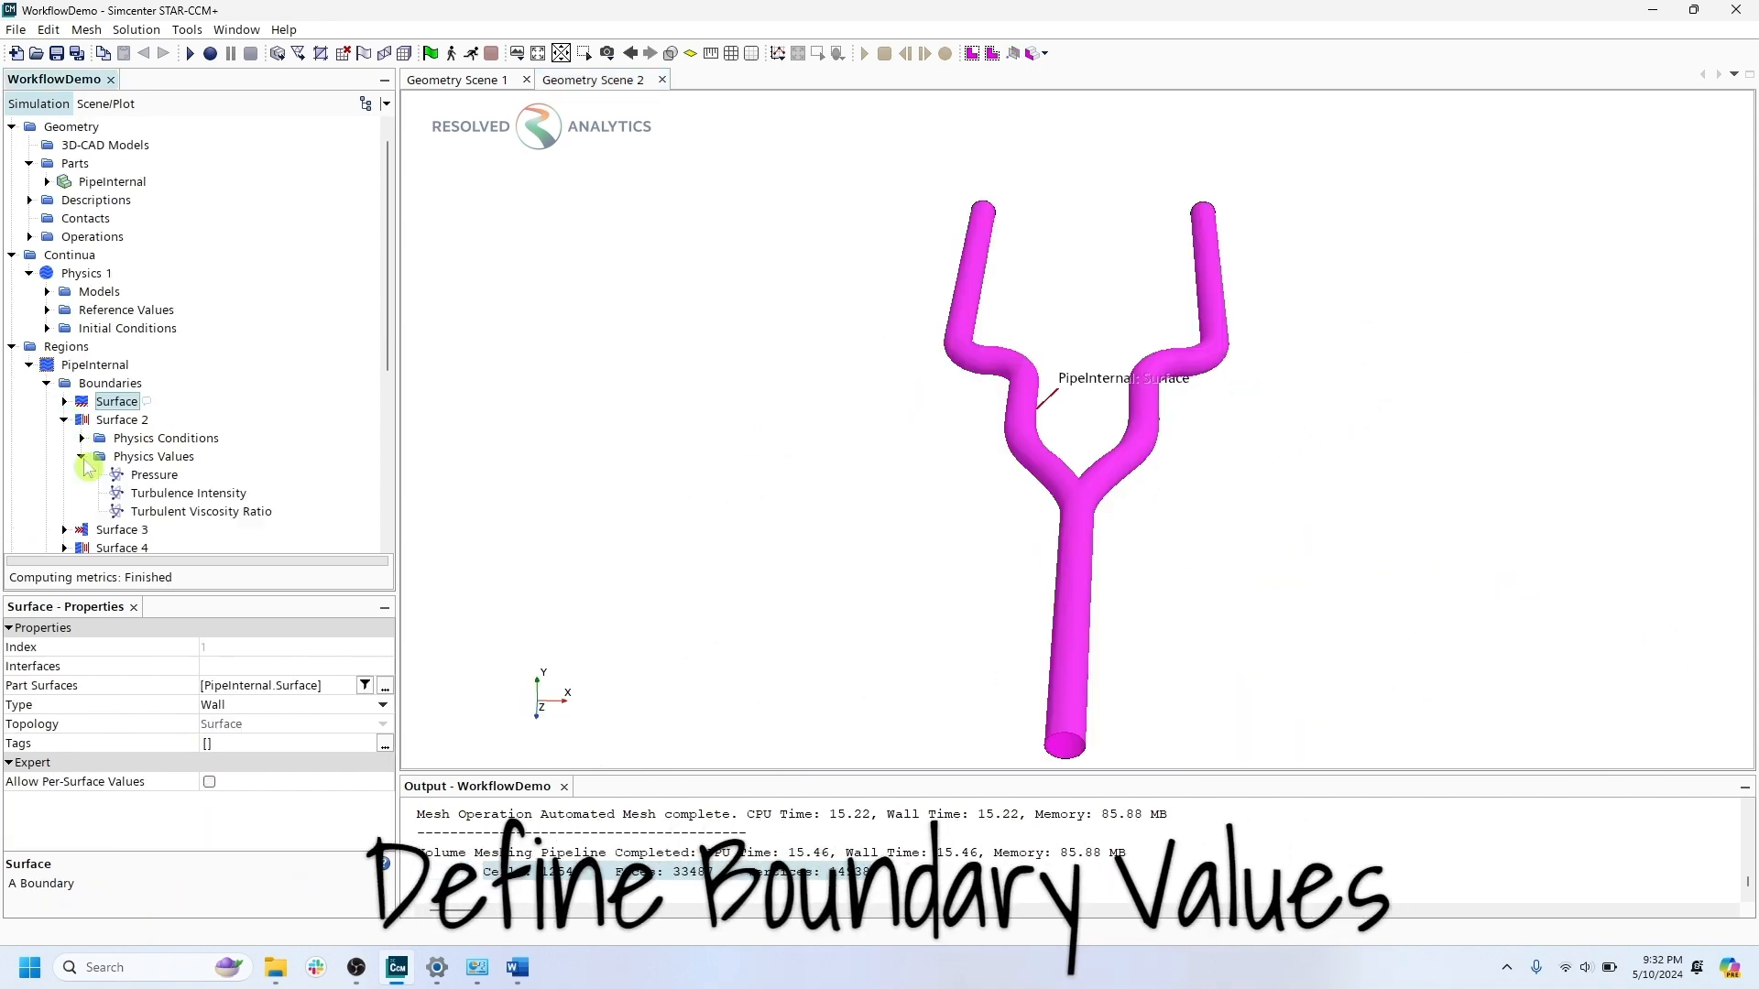
left_click(151, 475)
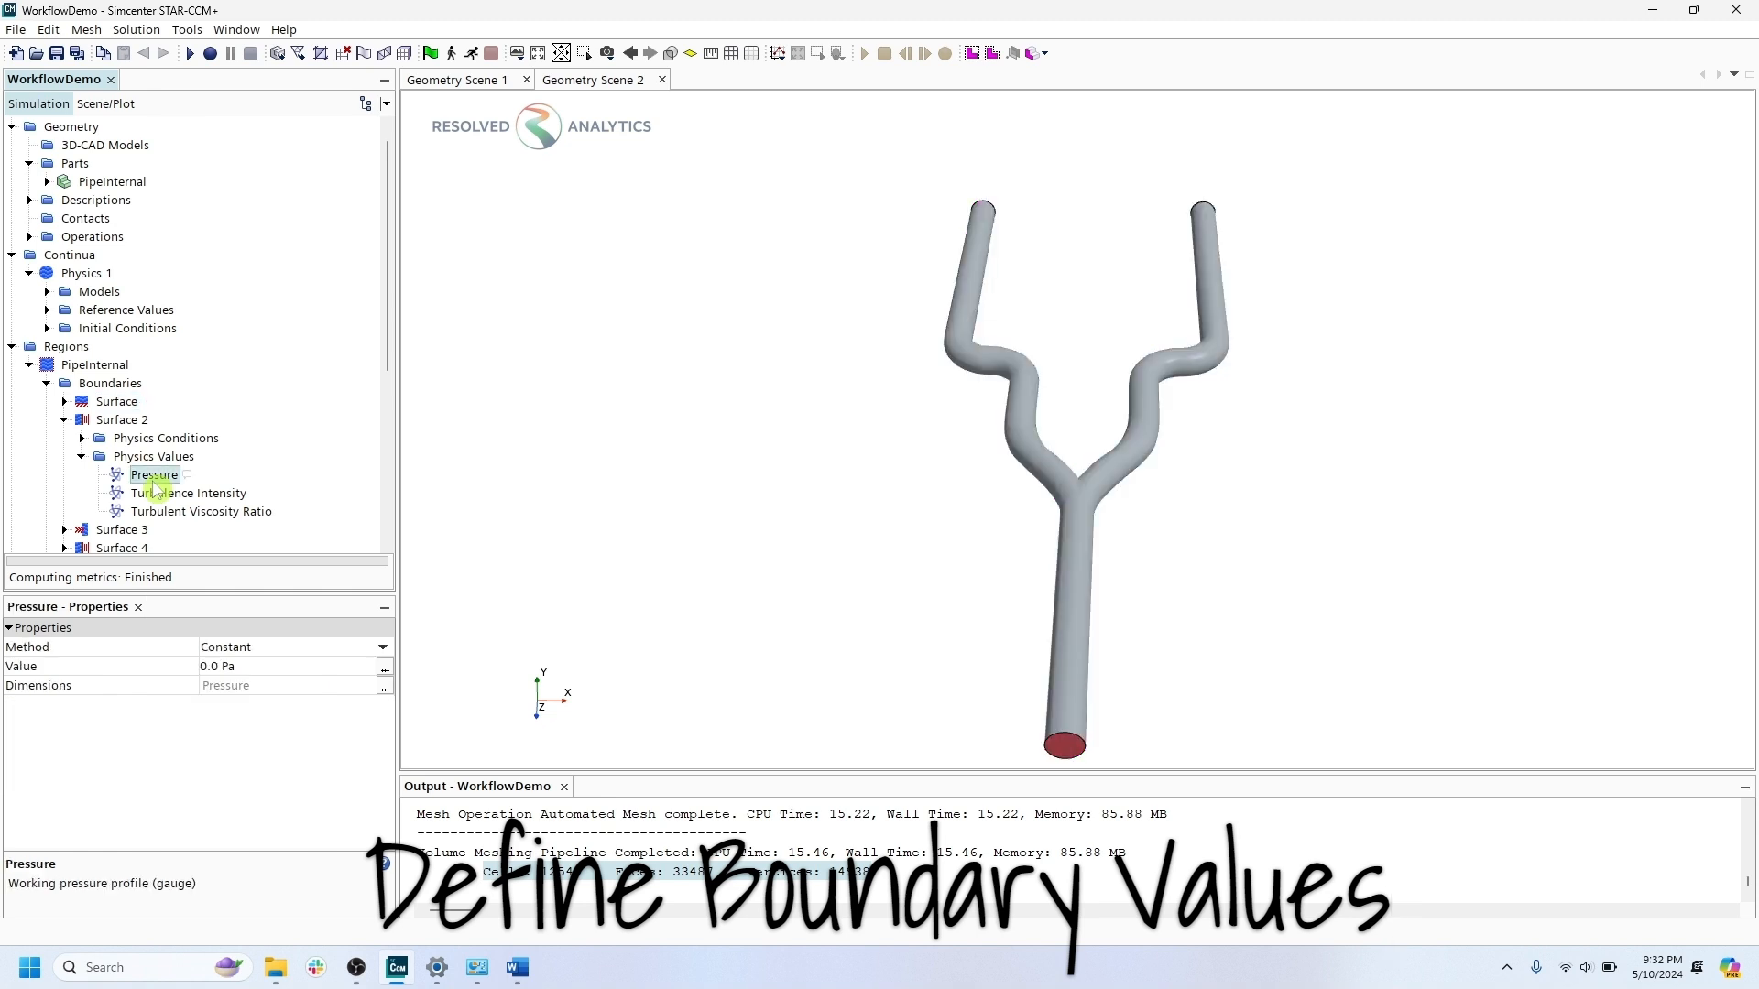
Set the velocity magnitude of the Surface 3 boundary to 10 m/s.
scroll(109, 499, "down", 3)
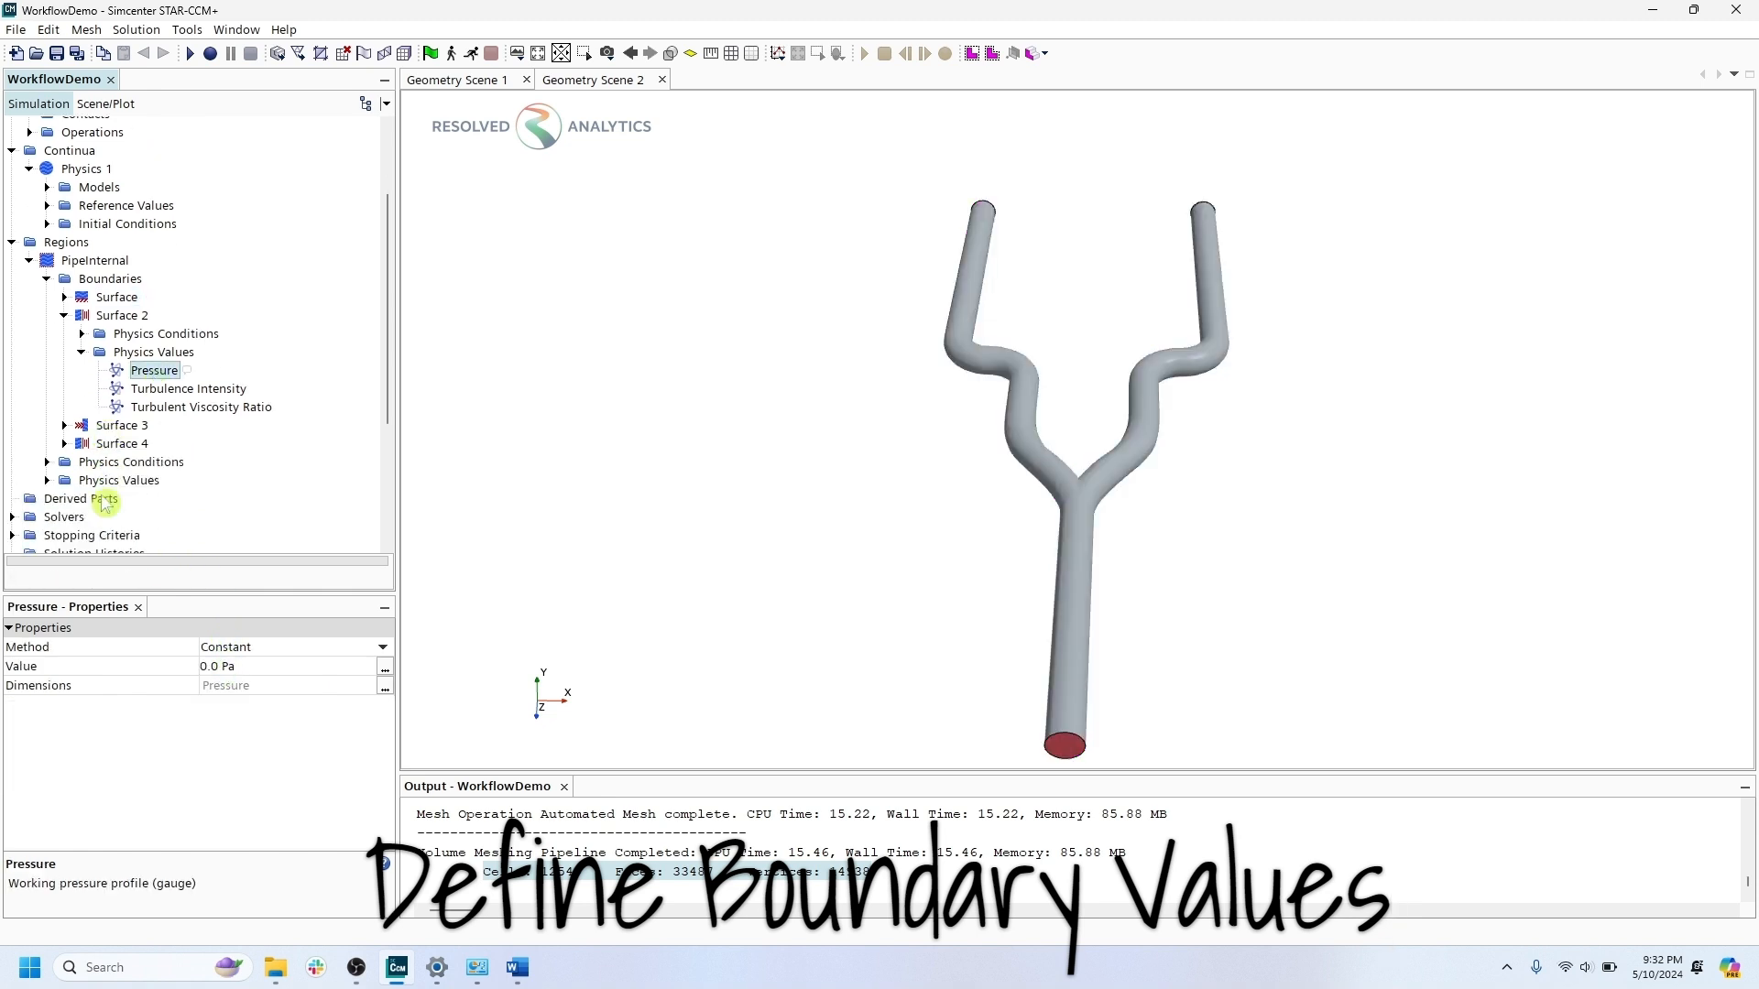
left_click(64, 381)
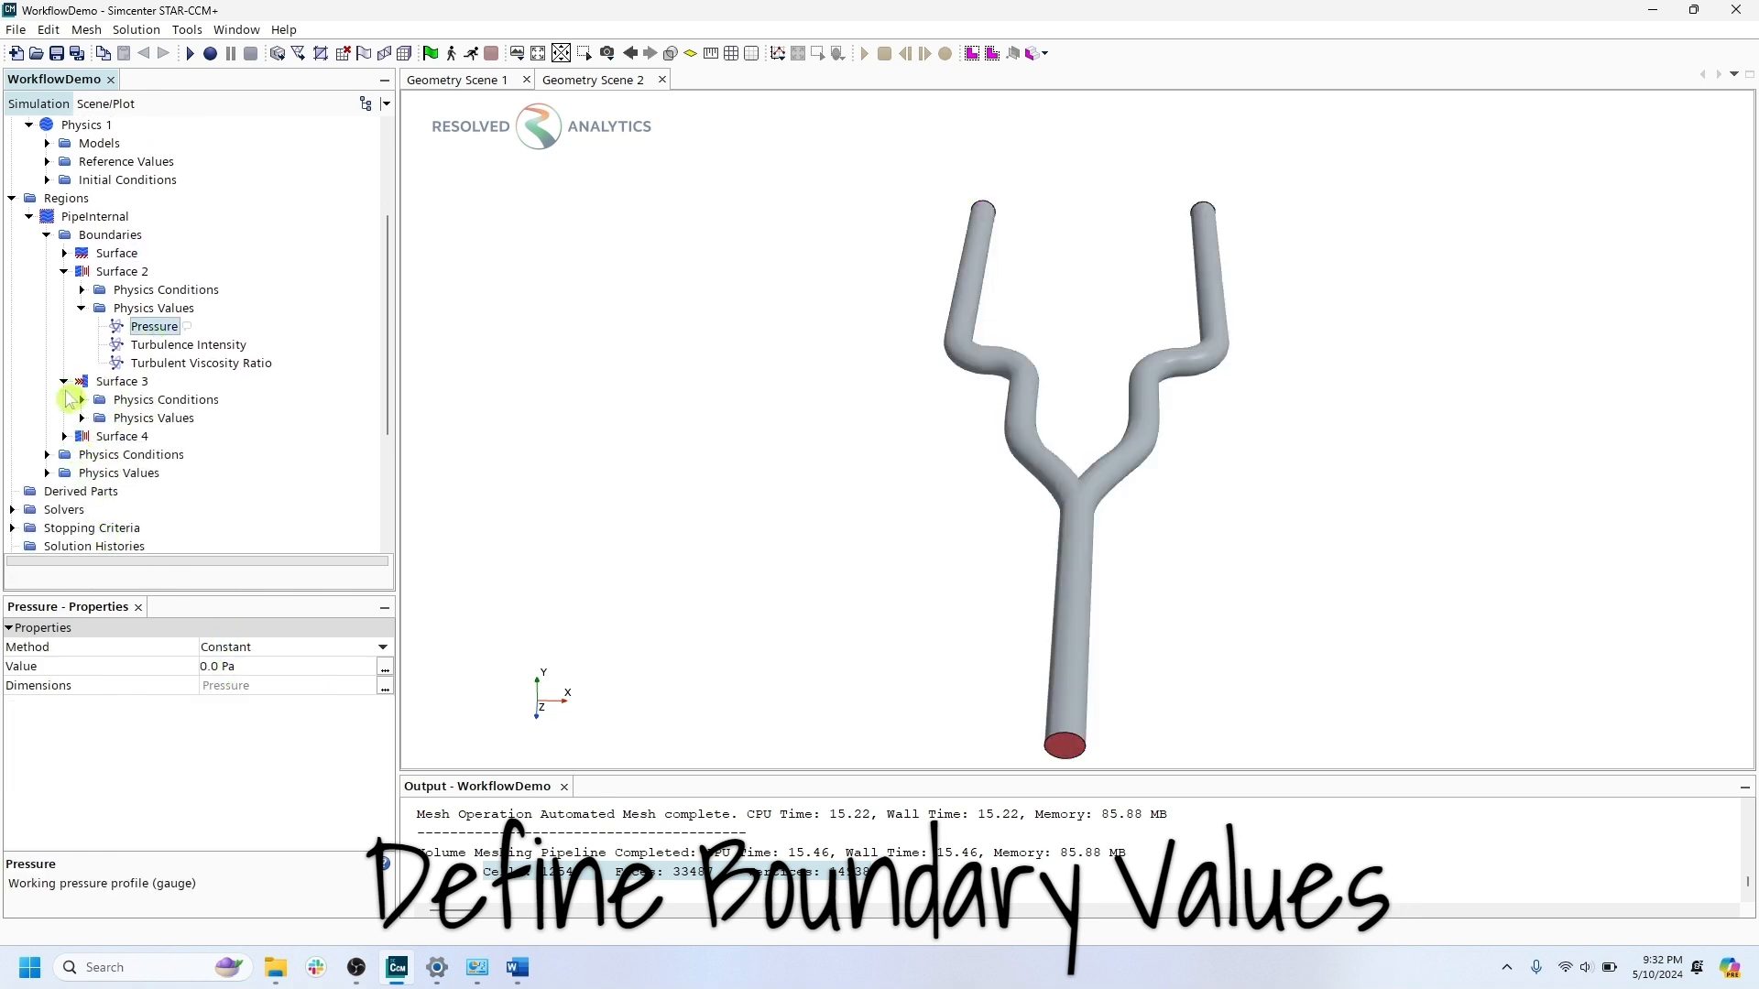
left_click(82, 418)
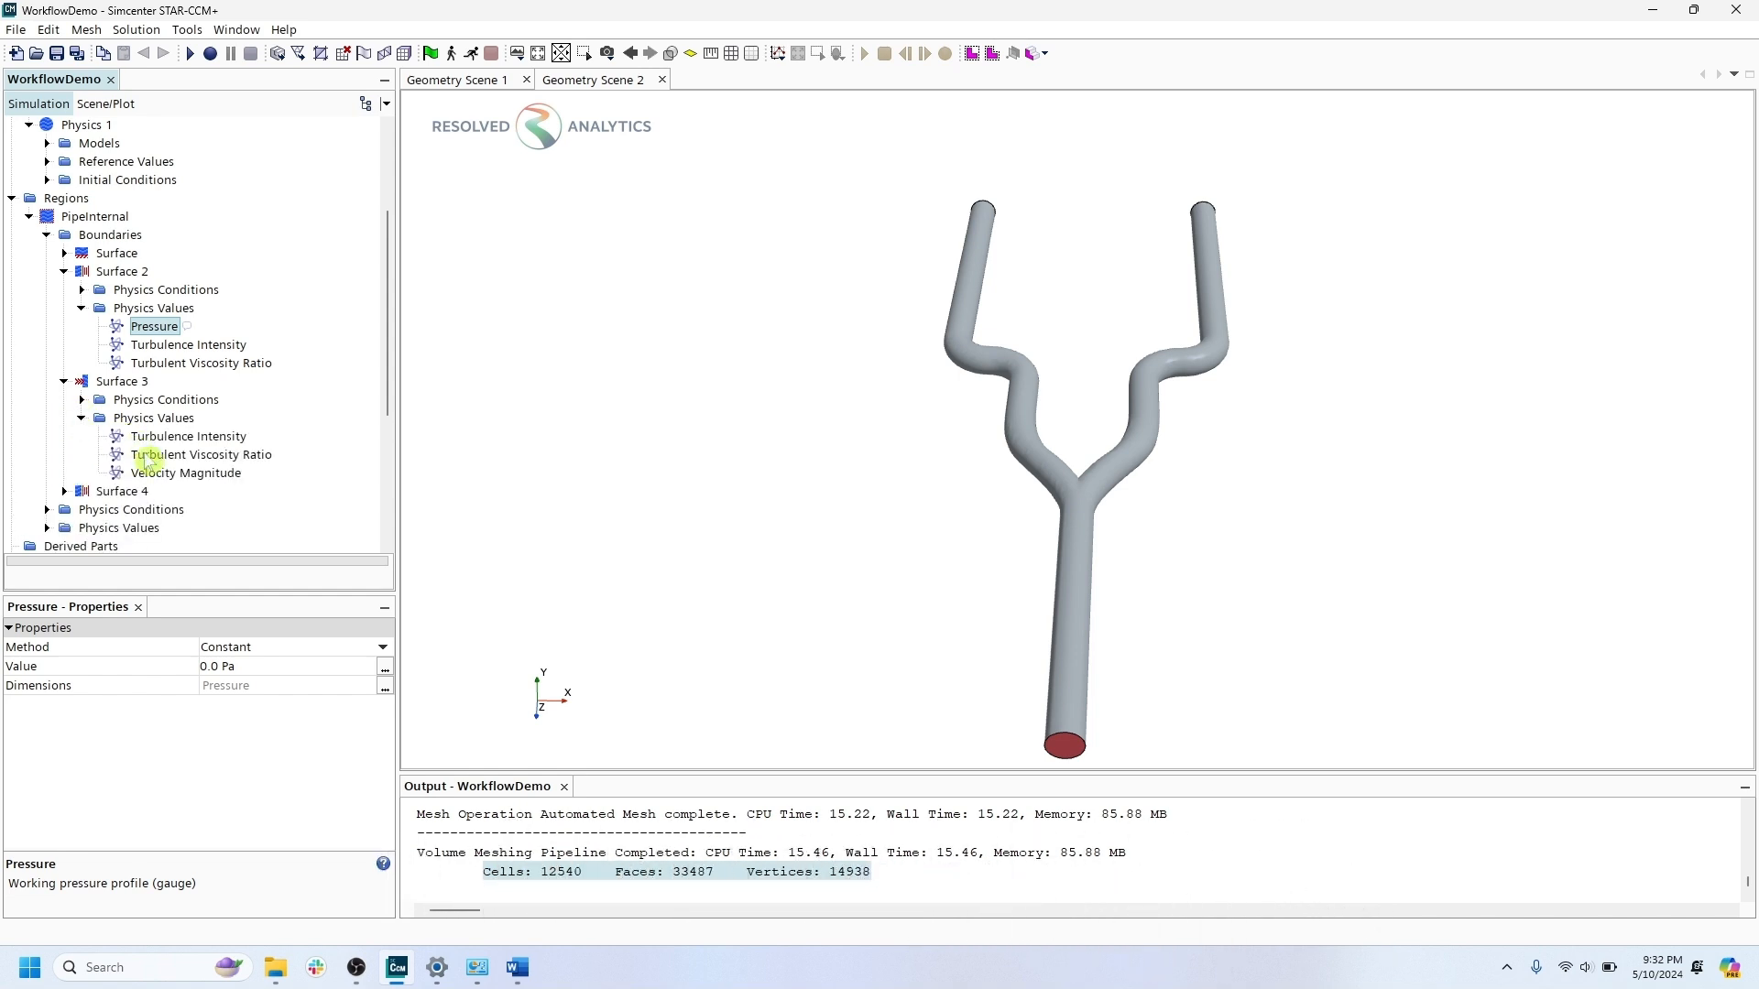
left_click(161, 475)
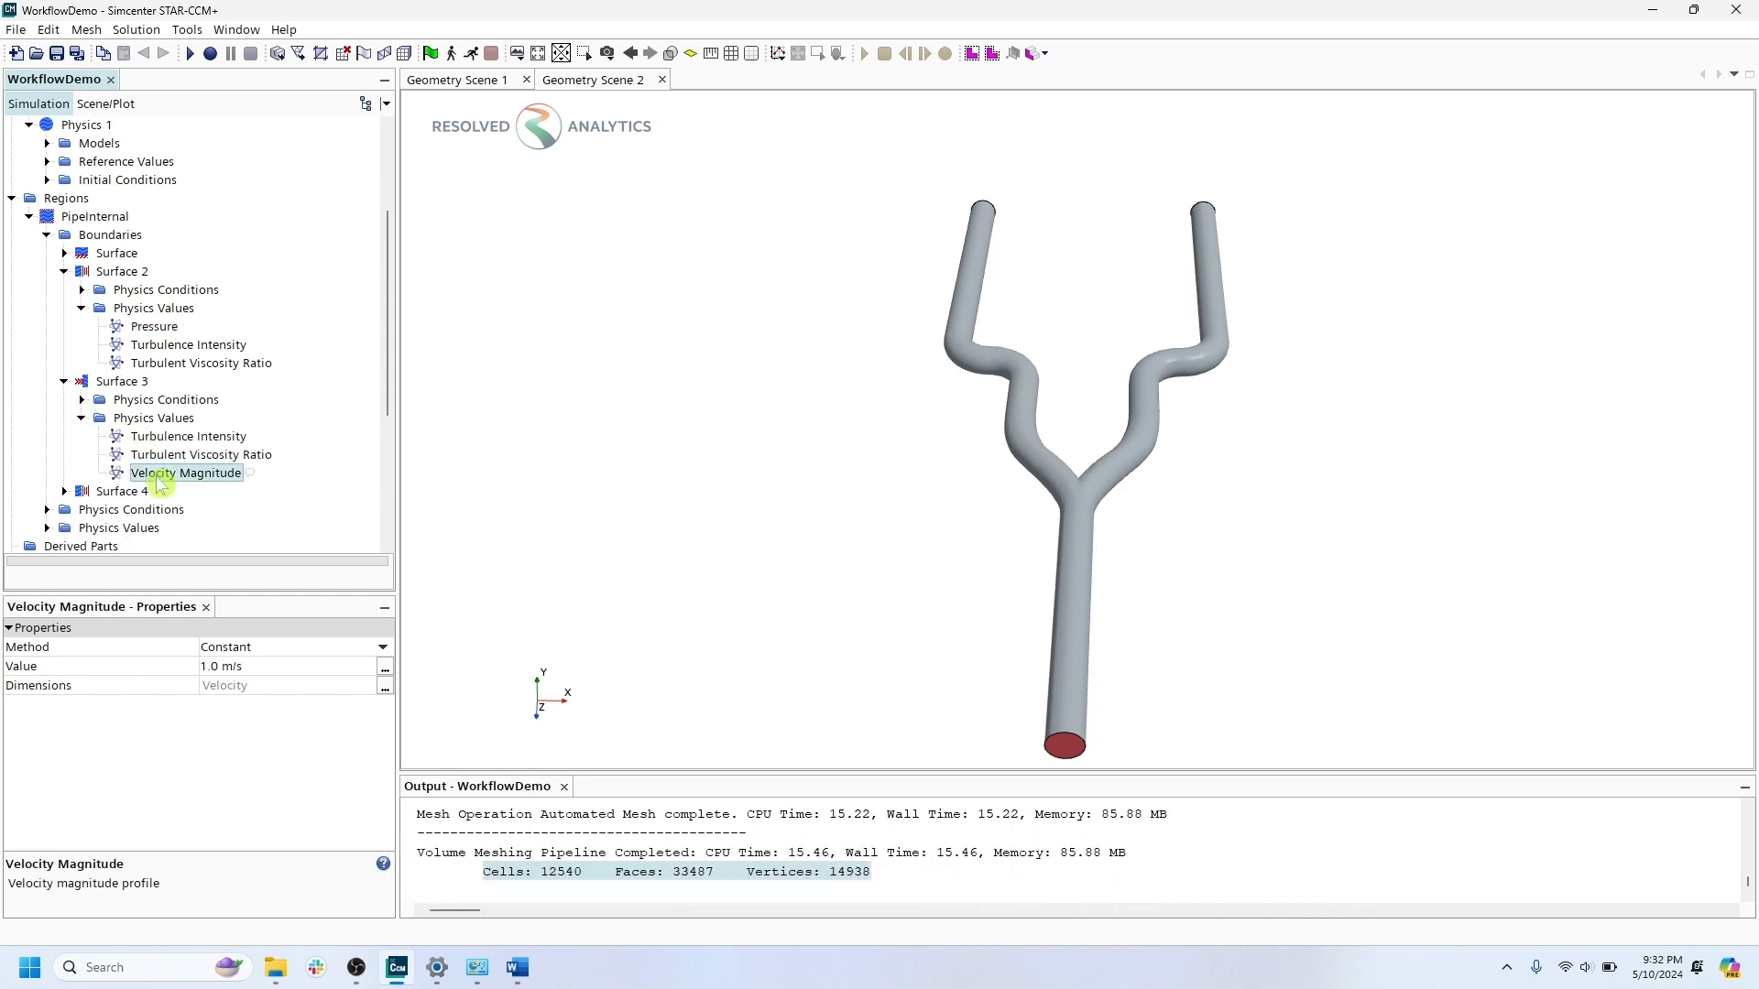
left_click(234, 669)
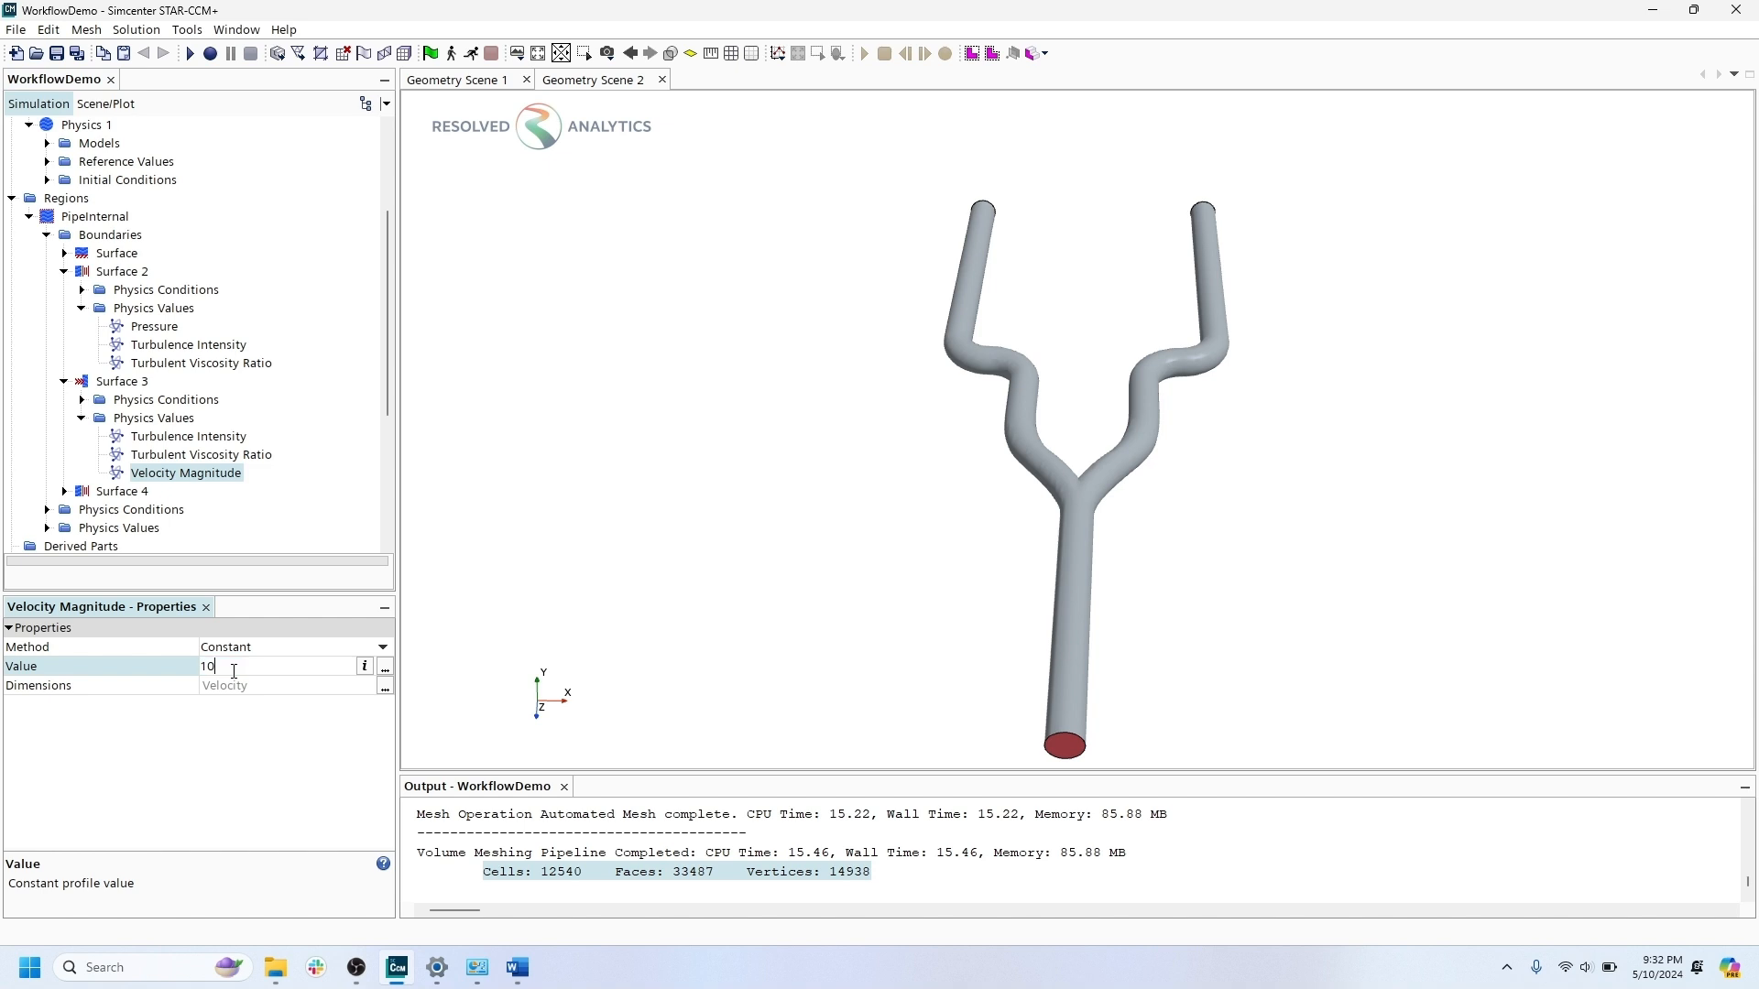
type("10")
key("Return")
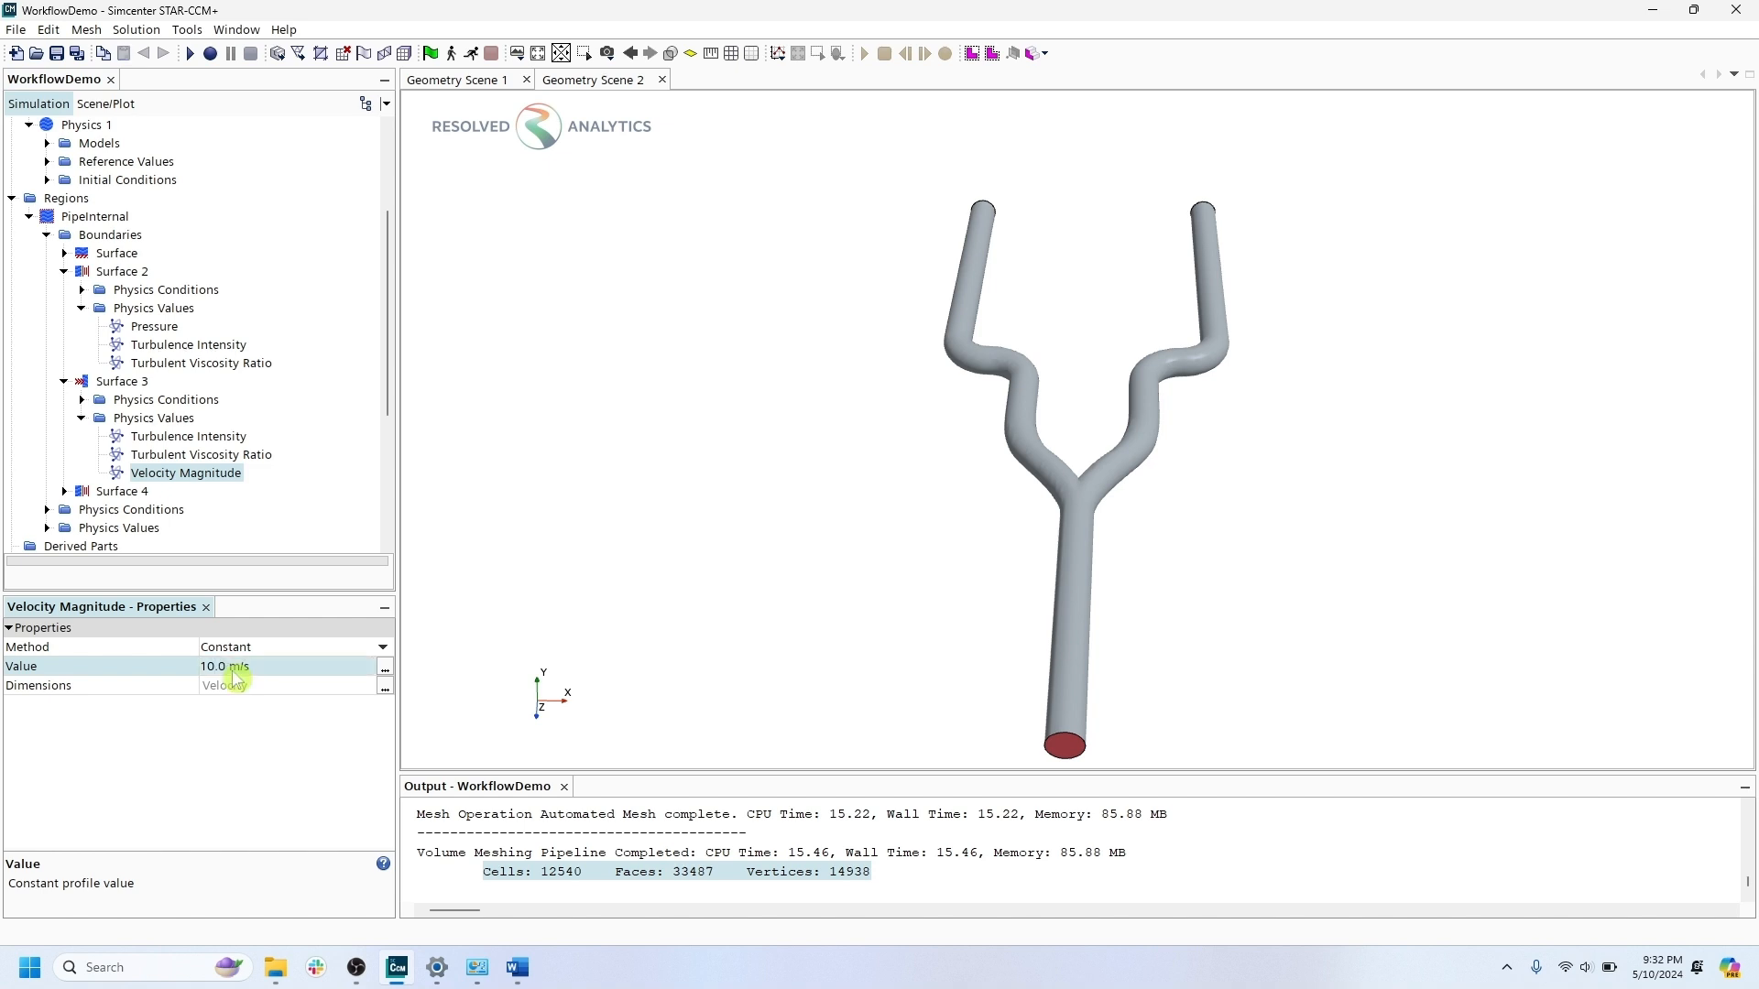
Review the pressure value in the physics values of the Surface 4 boundary.
left_click(64, 492)
left_click(81, 526)
scroll(83, 528, "down", 2)
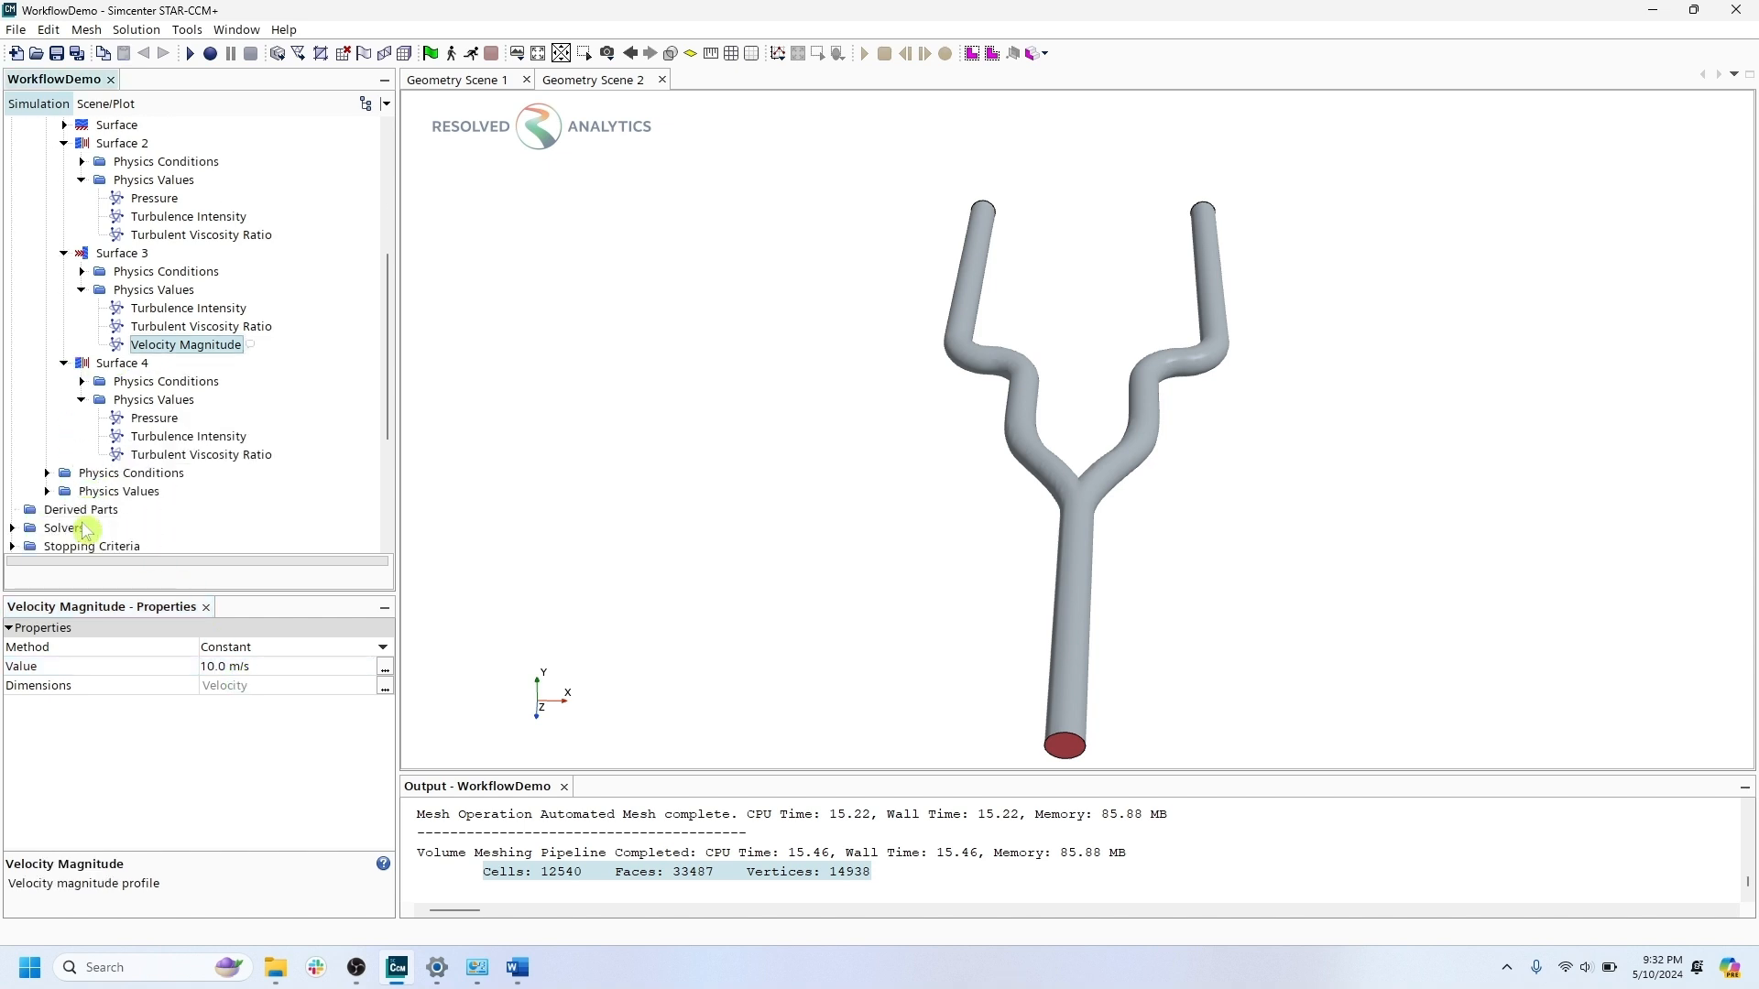
left_click(163, 438)
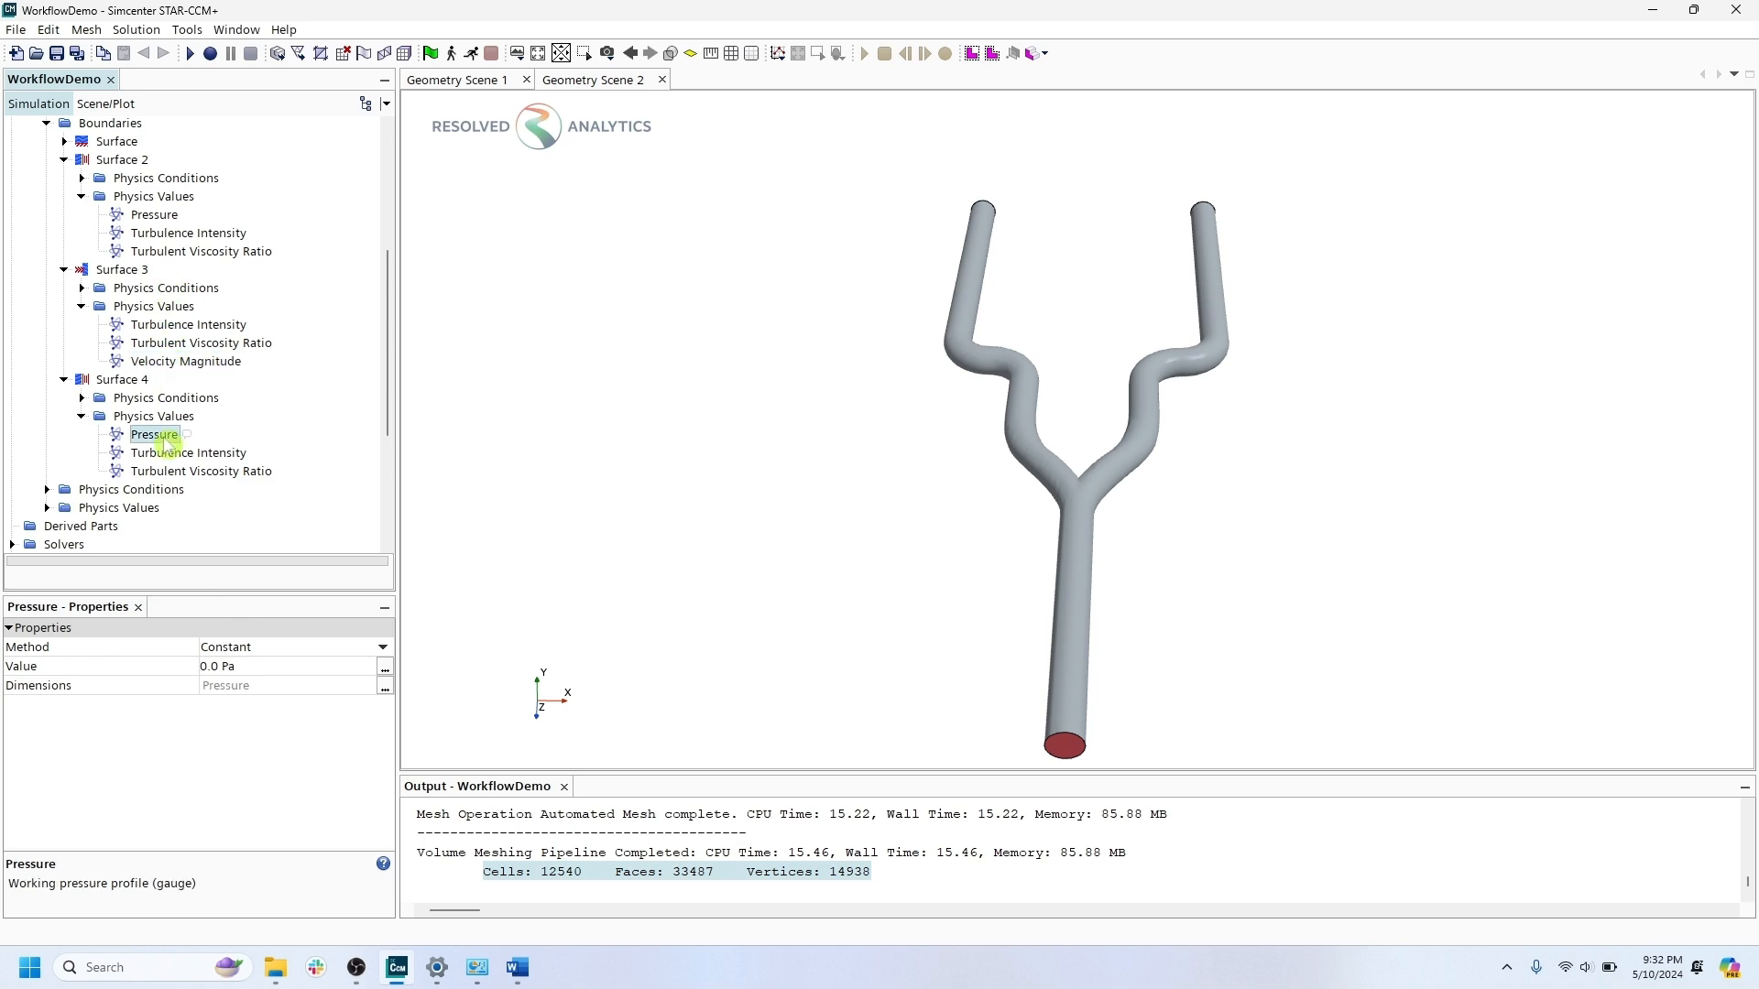
Create a new Pressure Drop report from the Flow / Energy report types.
scroll(168, 440, "down", 3)
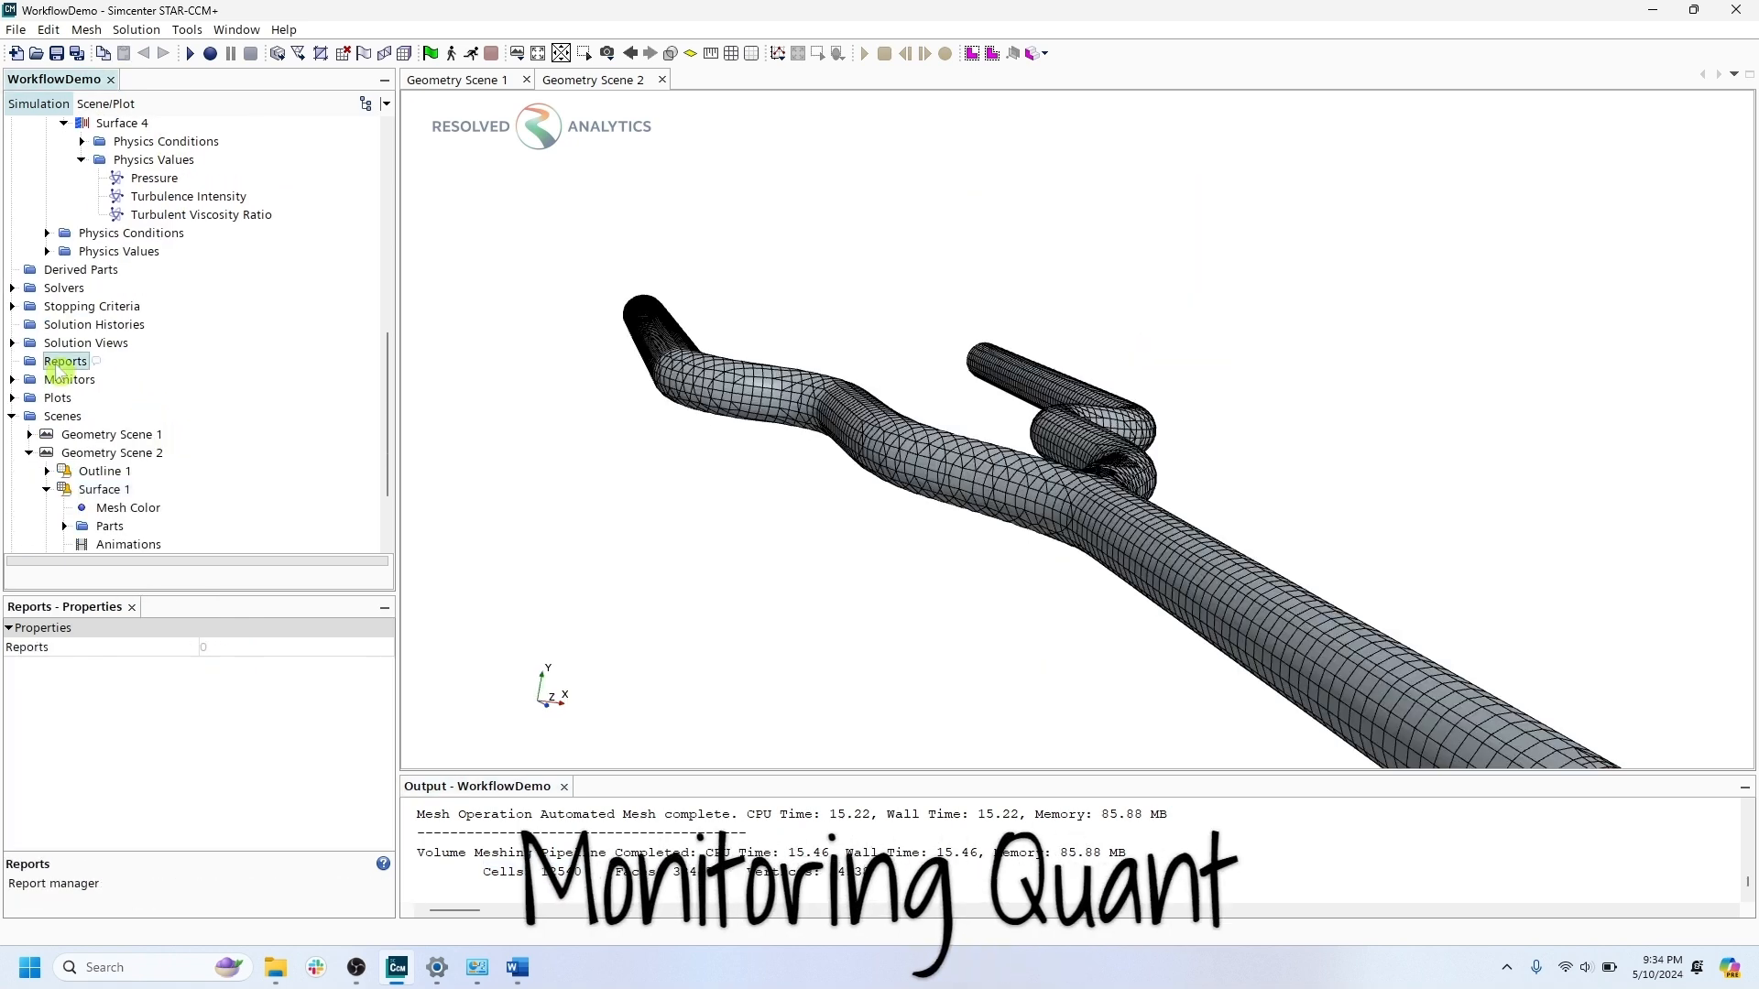
right_click(57, 366)
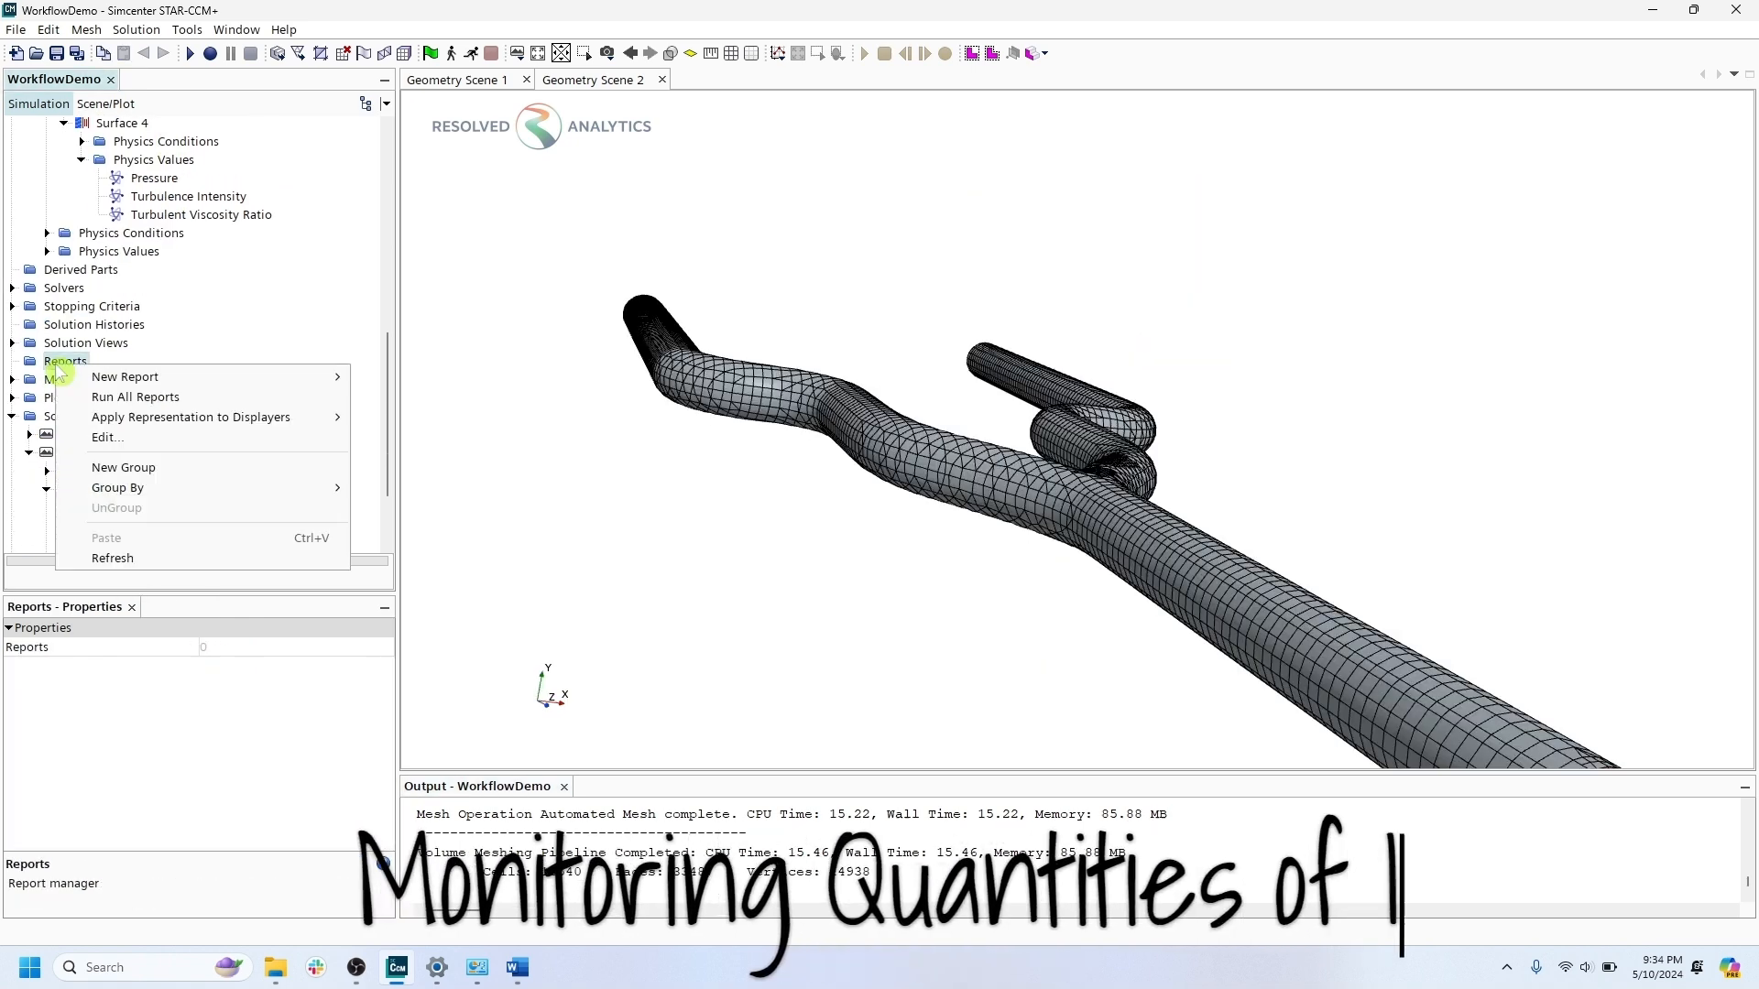
mouse_move(164, 376)
mouse_move(401, 383)
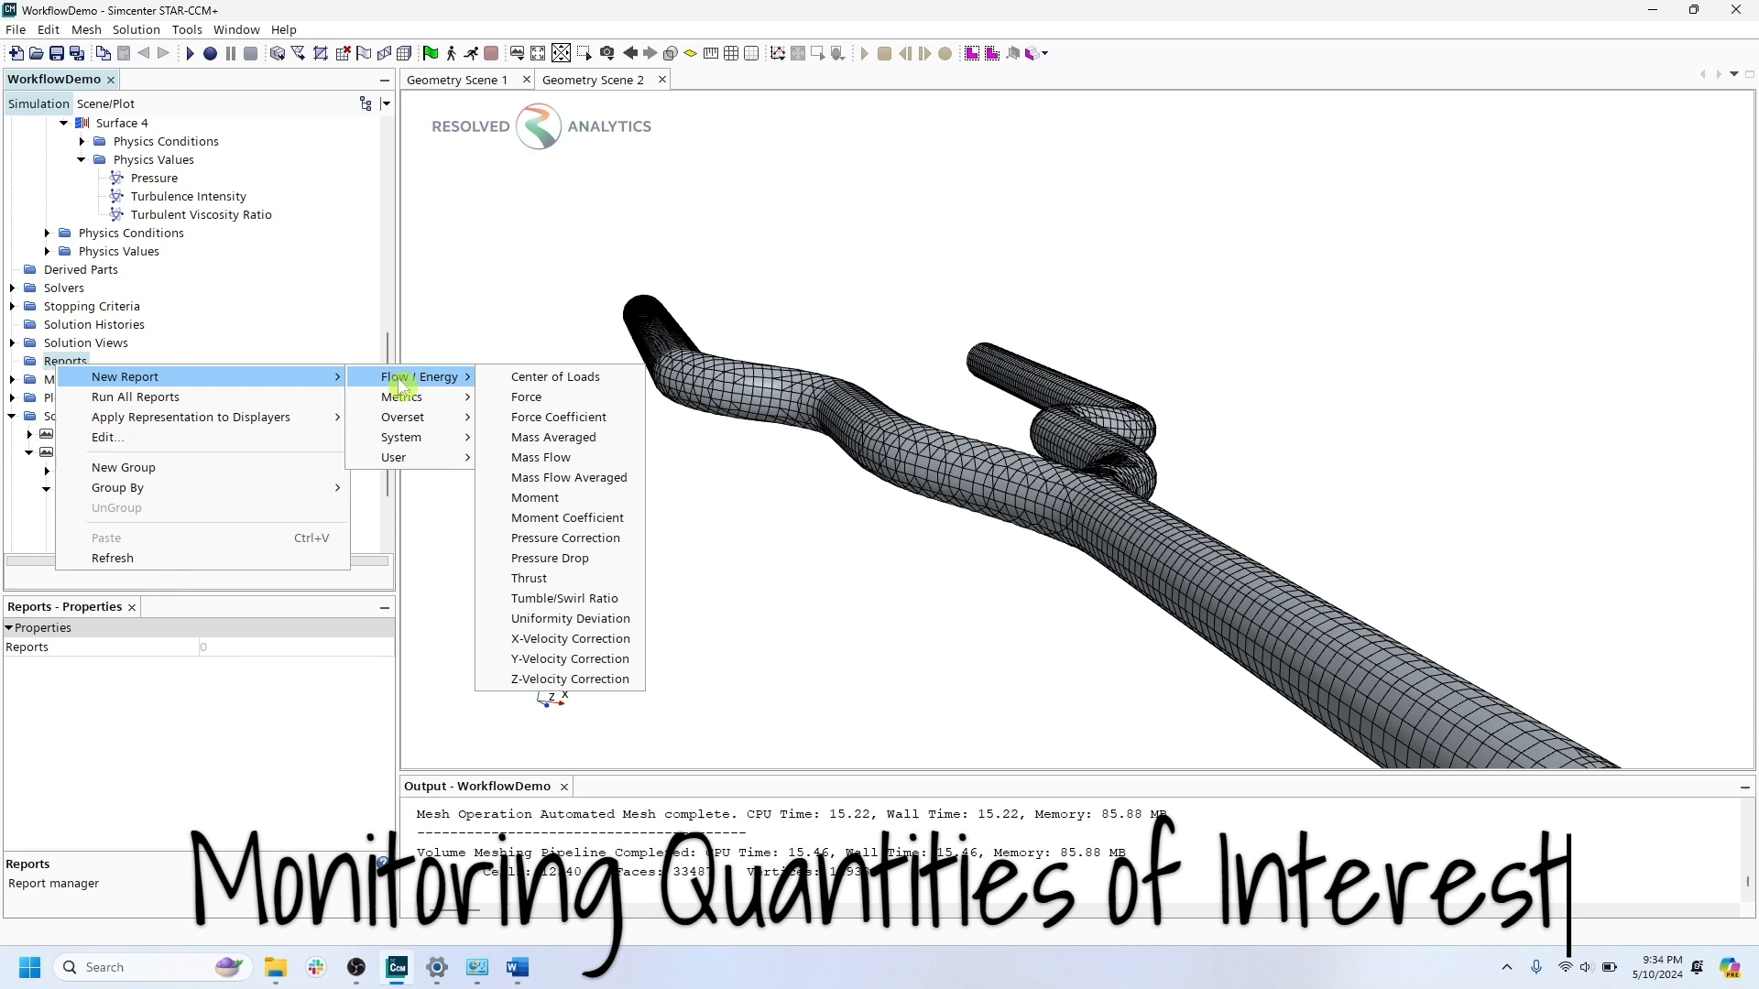
left_click(556, 559)
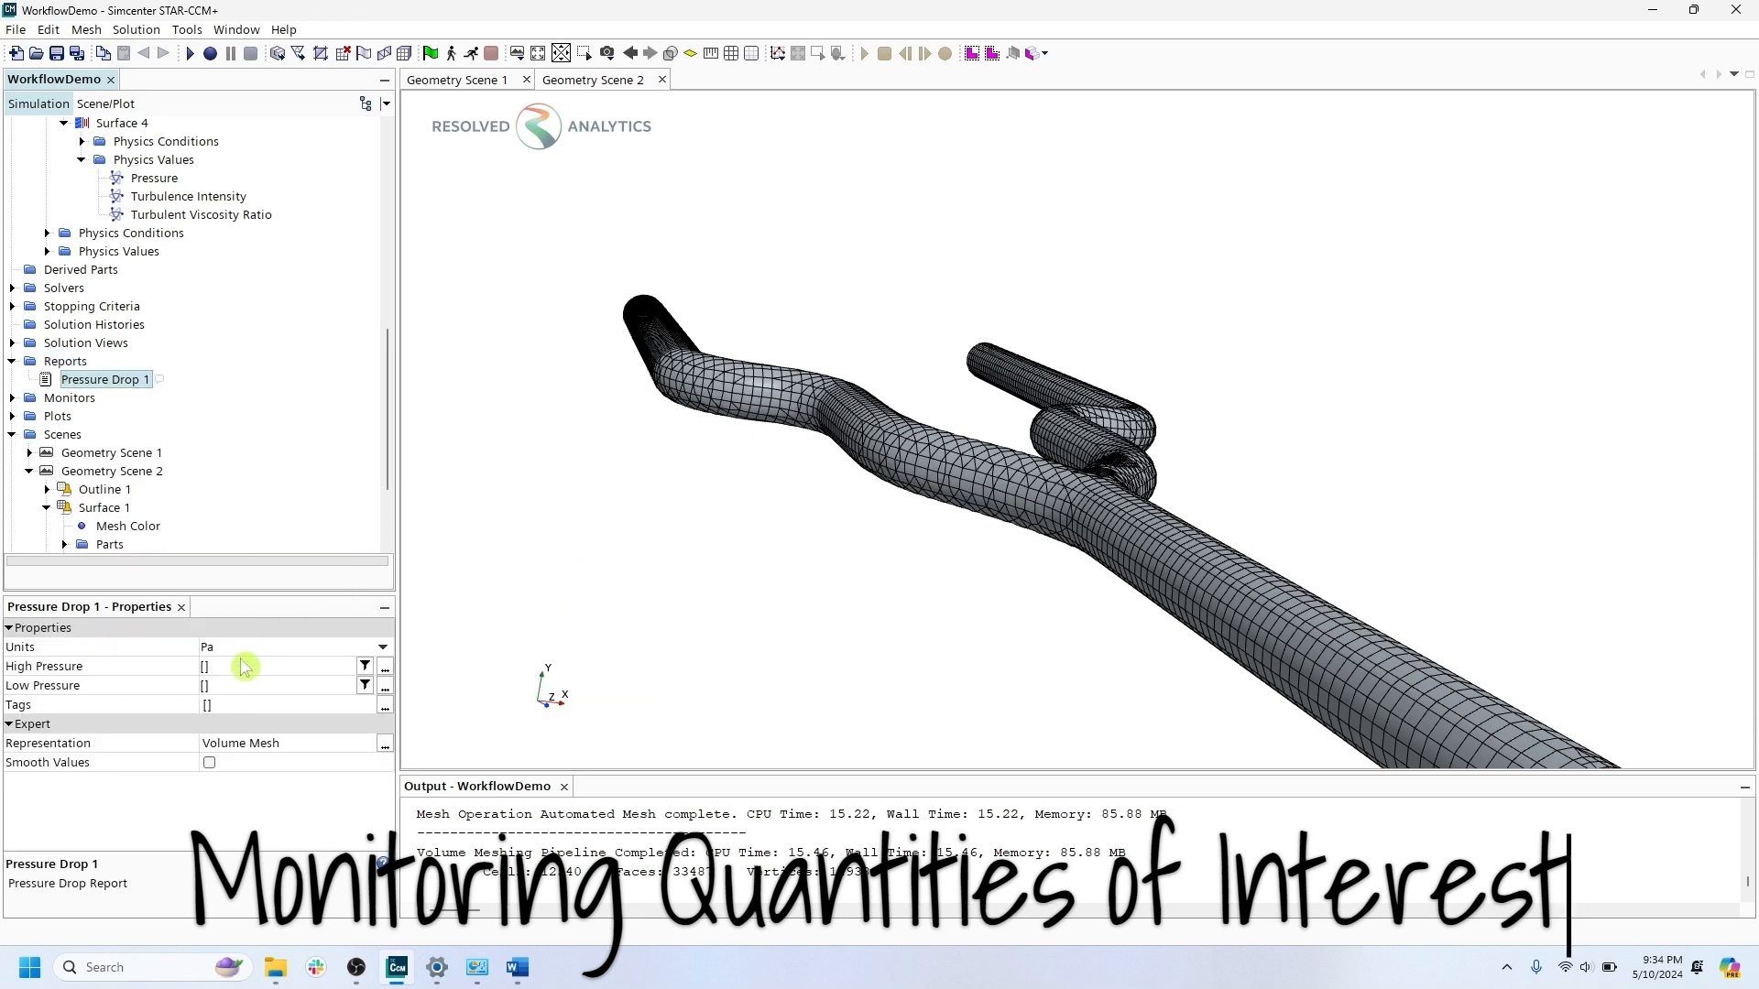
Assign the Surface 3 boundary as the report's high pressure and the Surface 2 and Surface 4 boundaries as its low pressure.
left_click(240, 671)
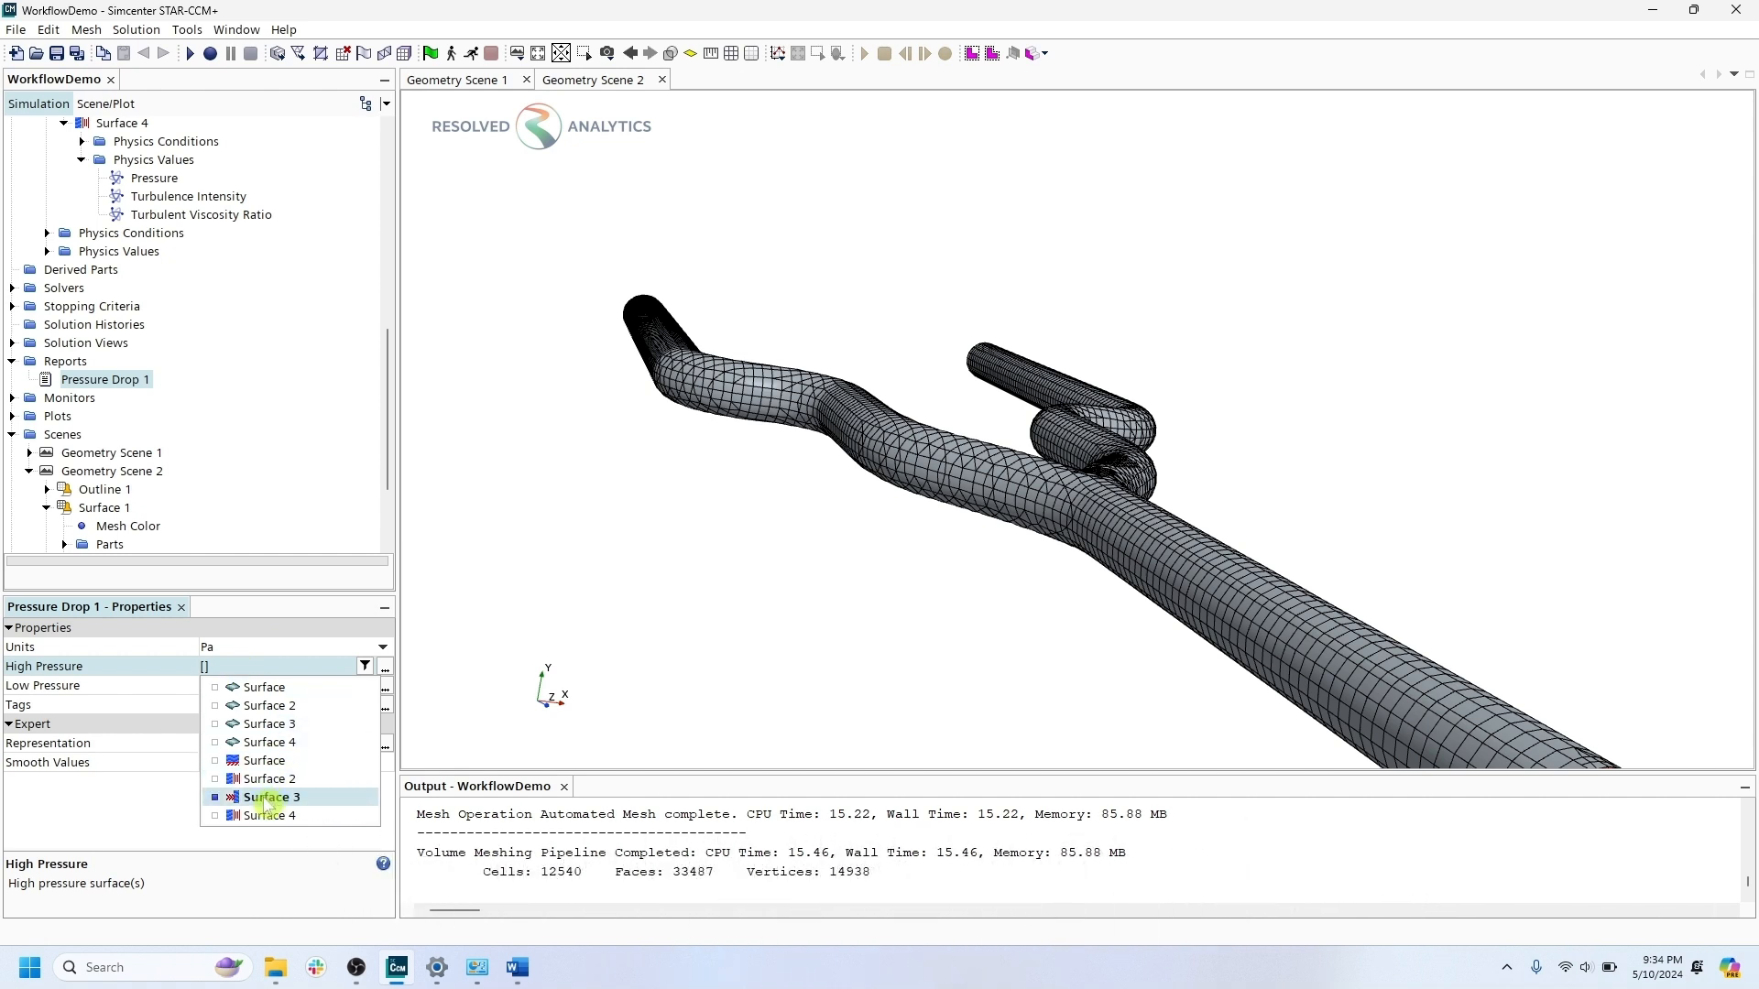
left_click(243, 648)
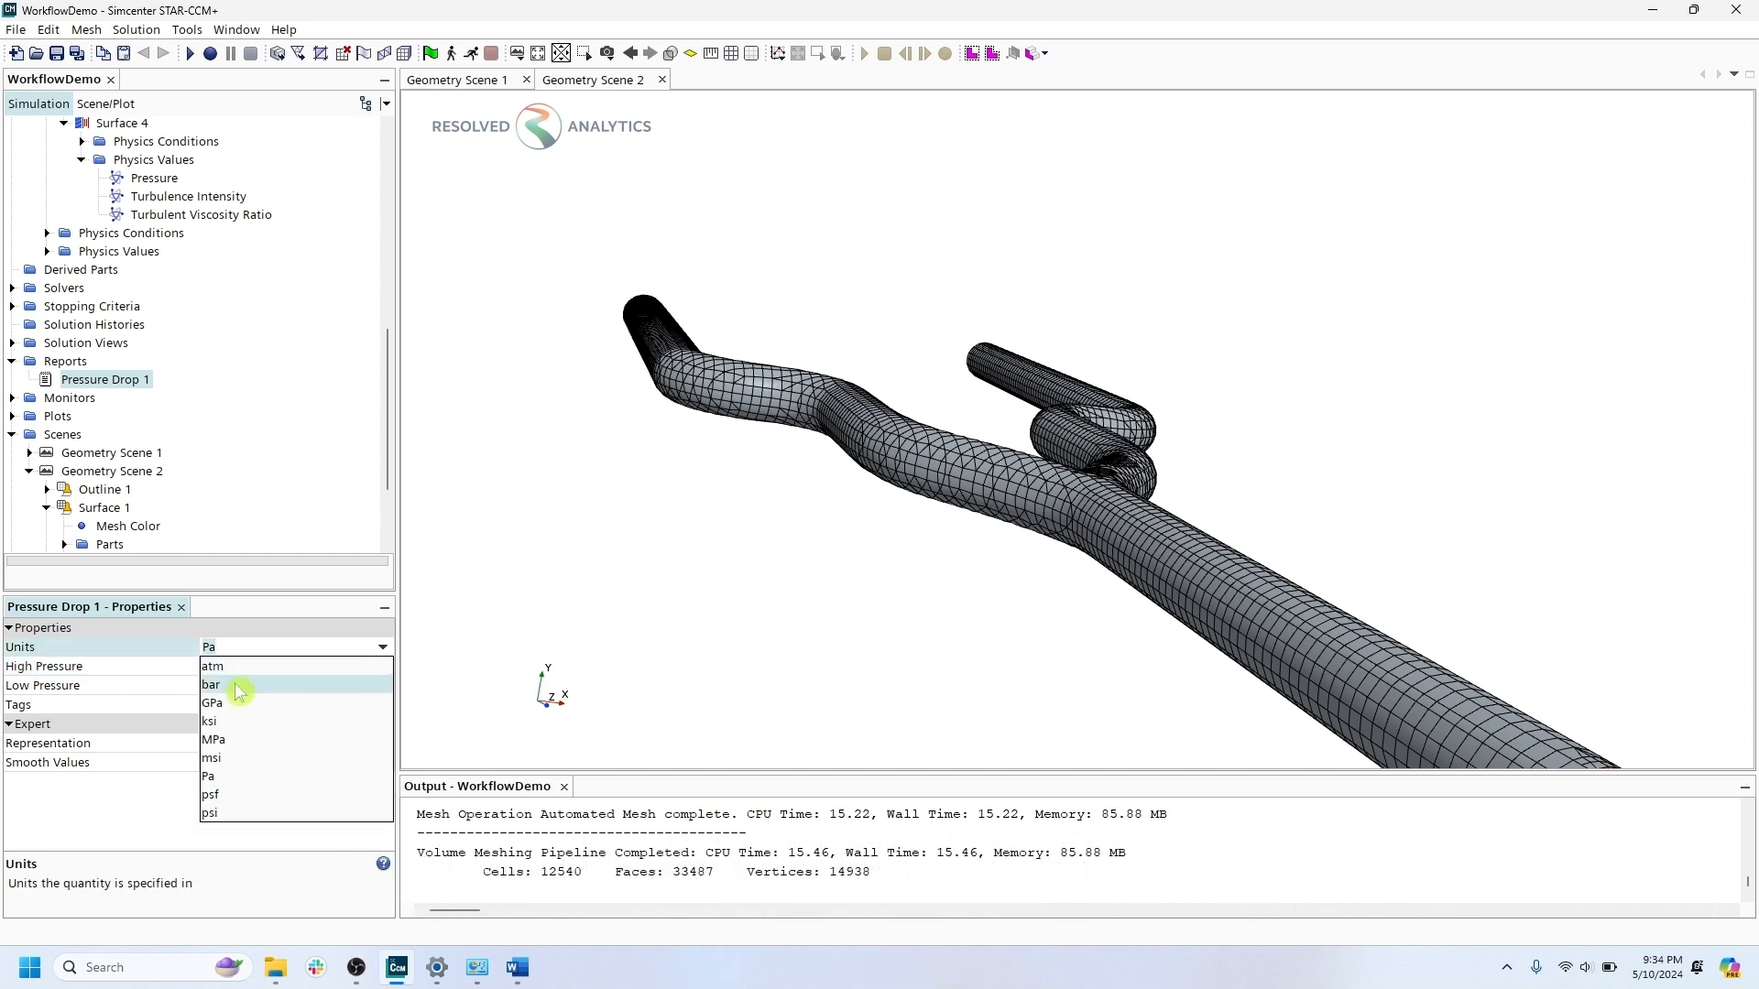
left_click(182, 704)
left_click(241, 687)
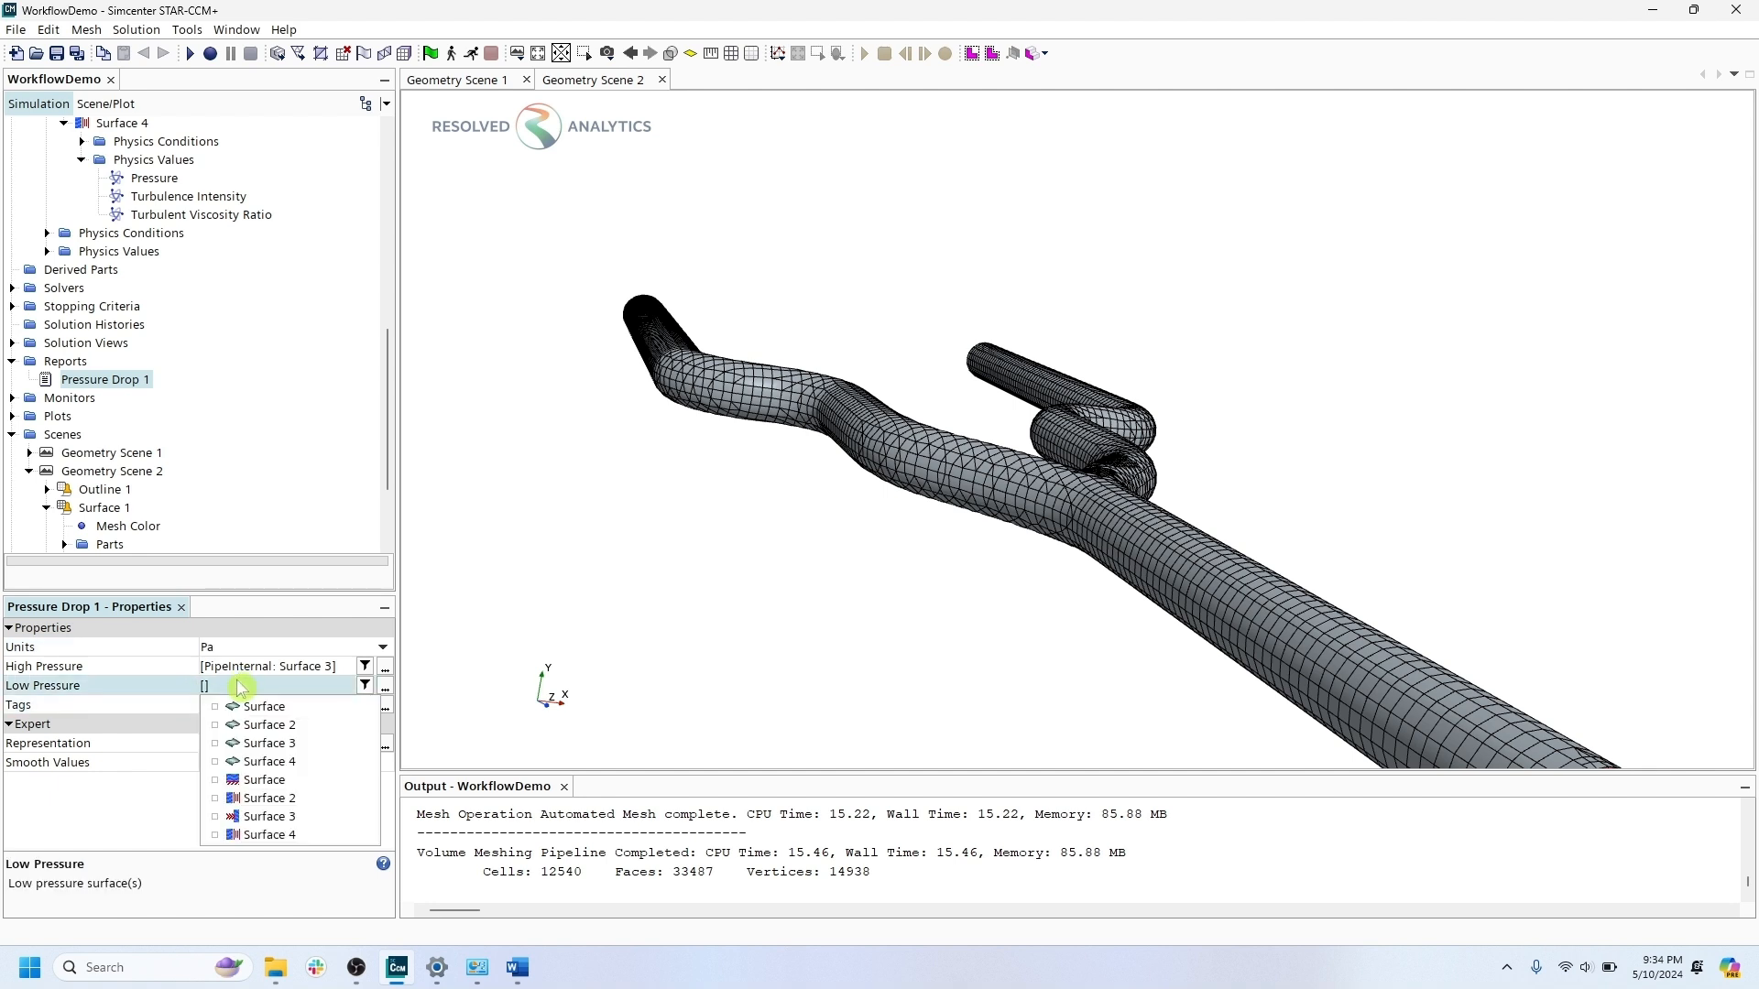
left_click(266, 800)
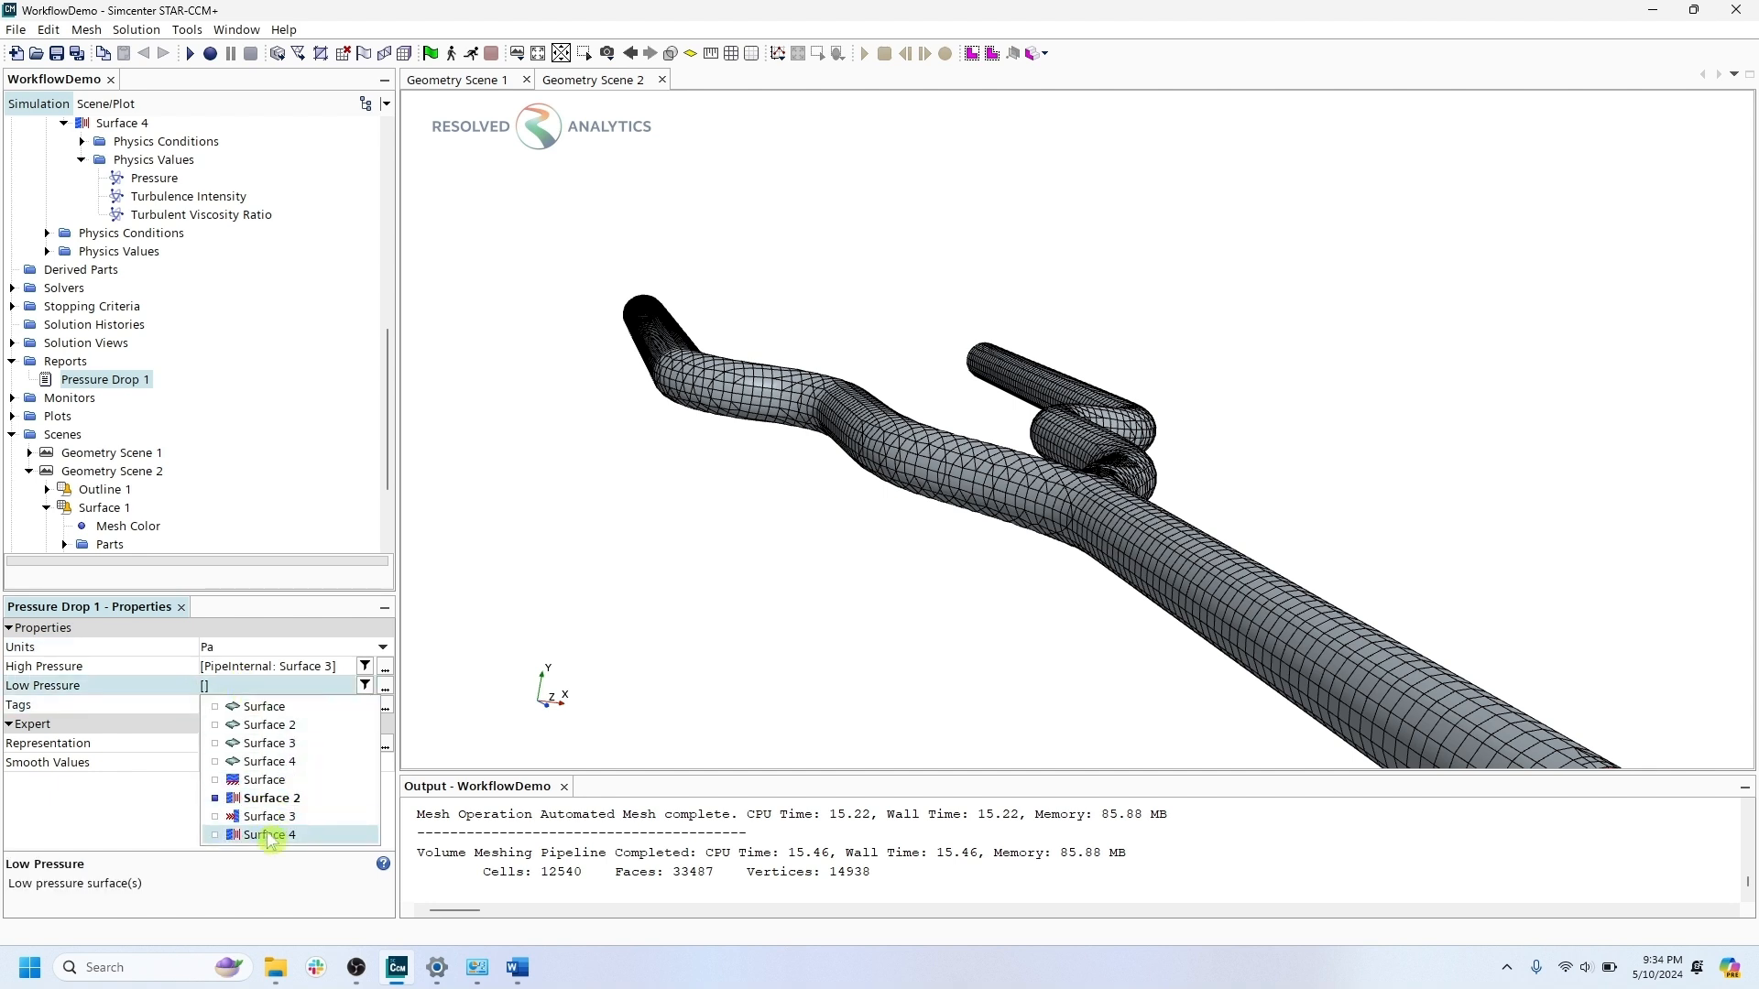
left_click(217, 882)
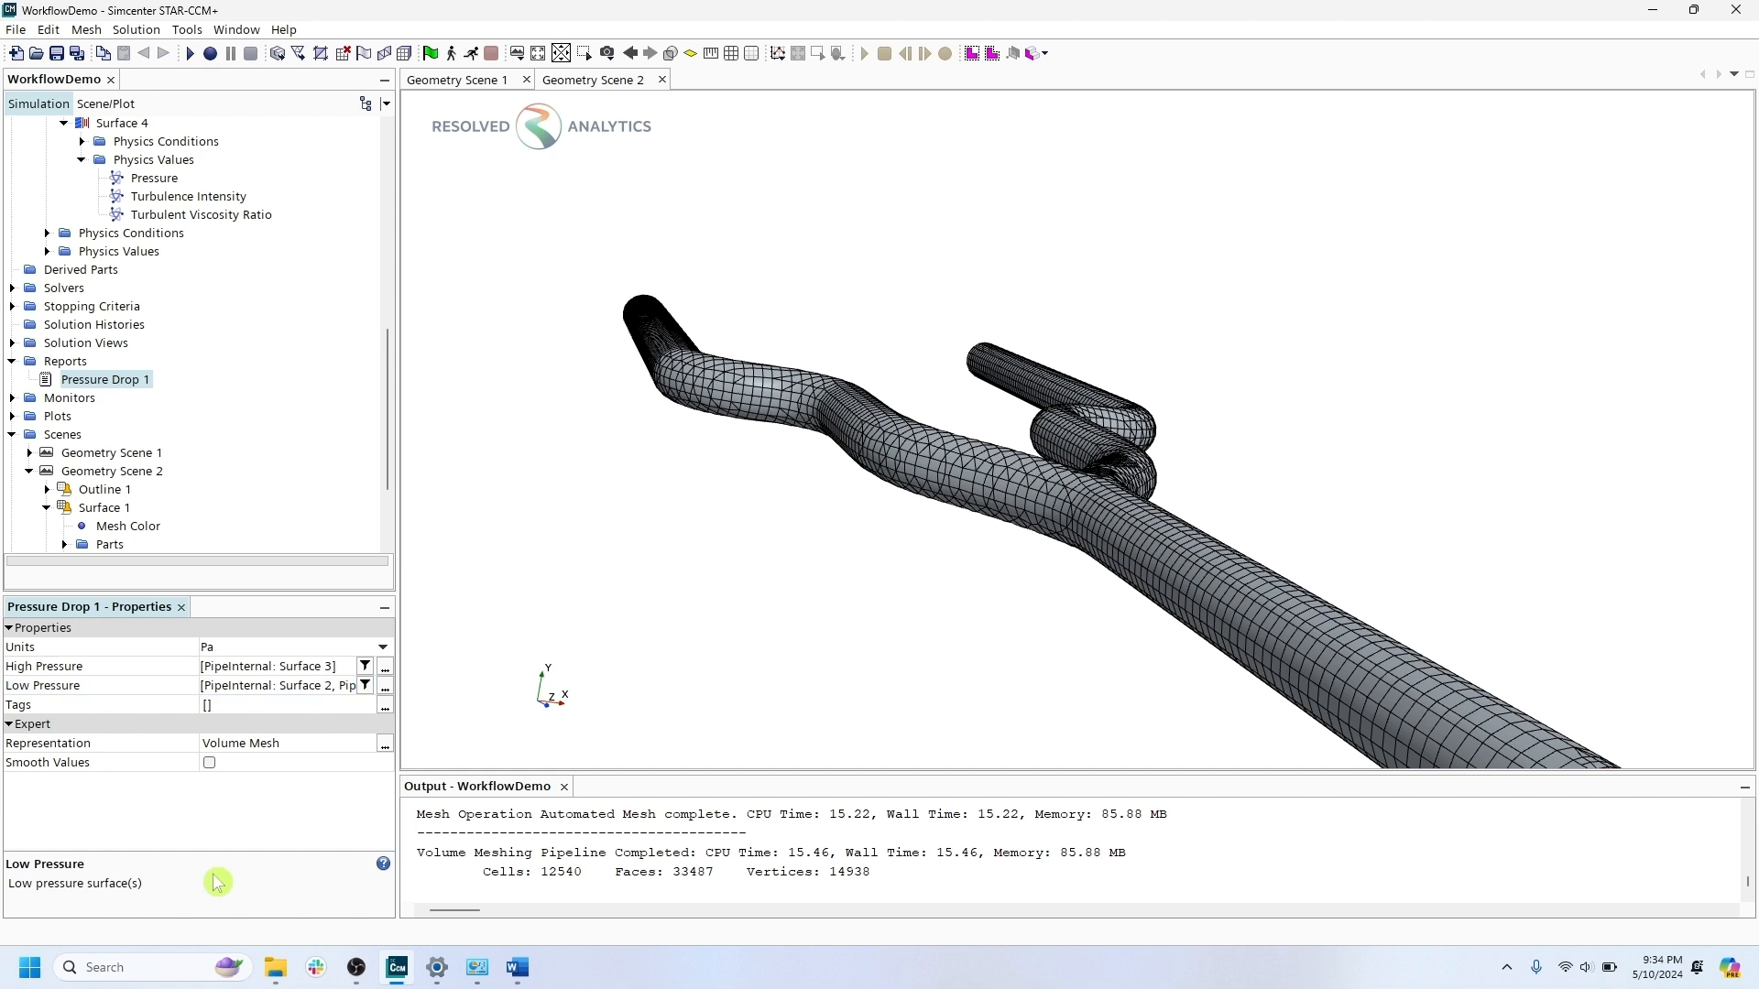
Create a monitor and plot from the Pressure Drop 1 report, and return to Geometry Scene 2.
right_click(105, 386)
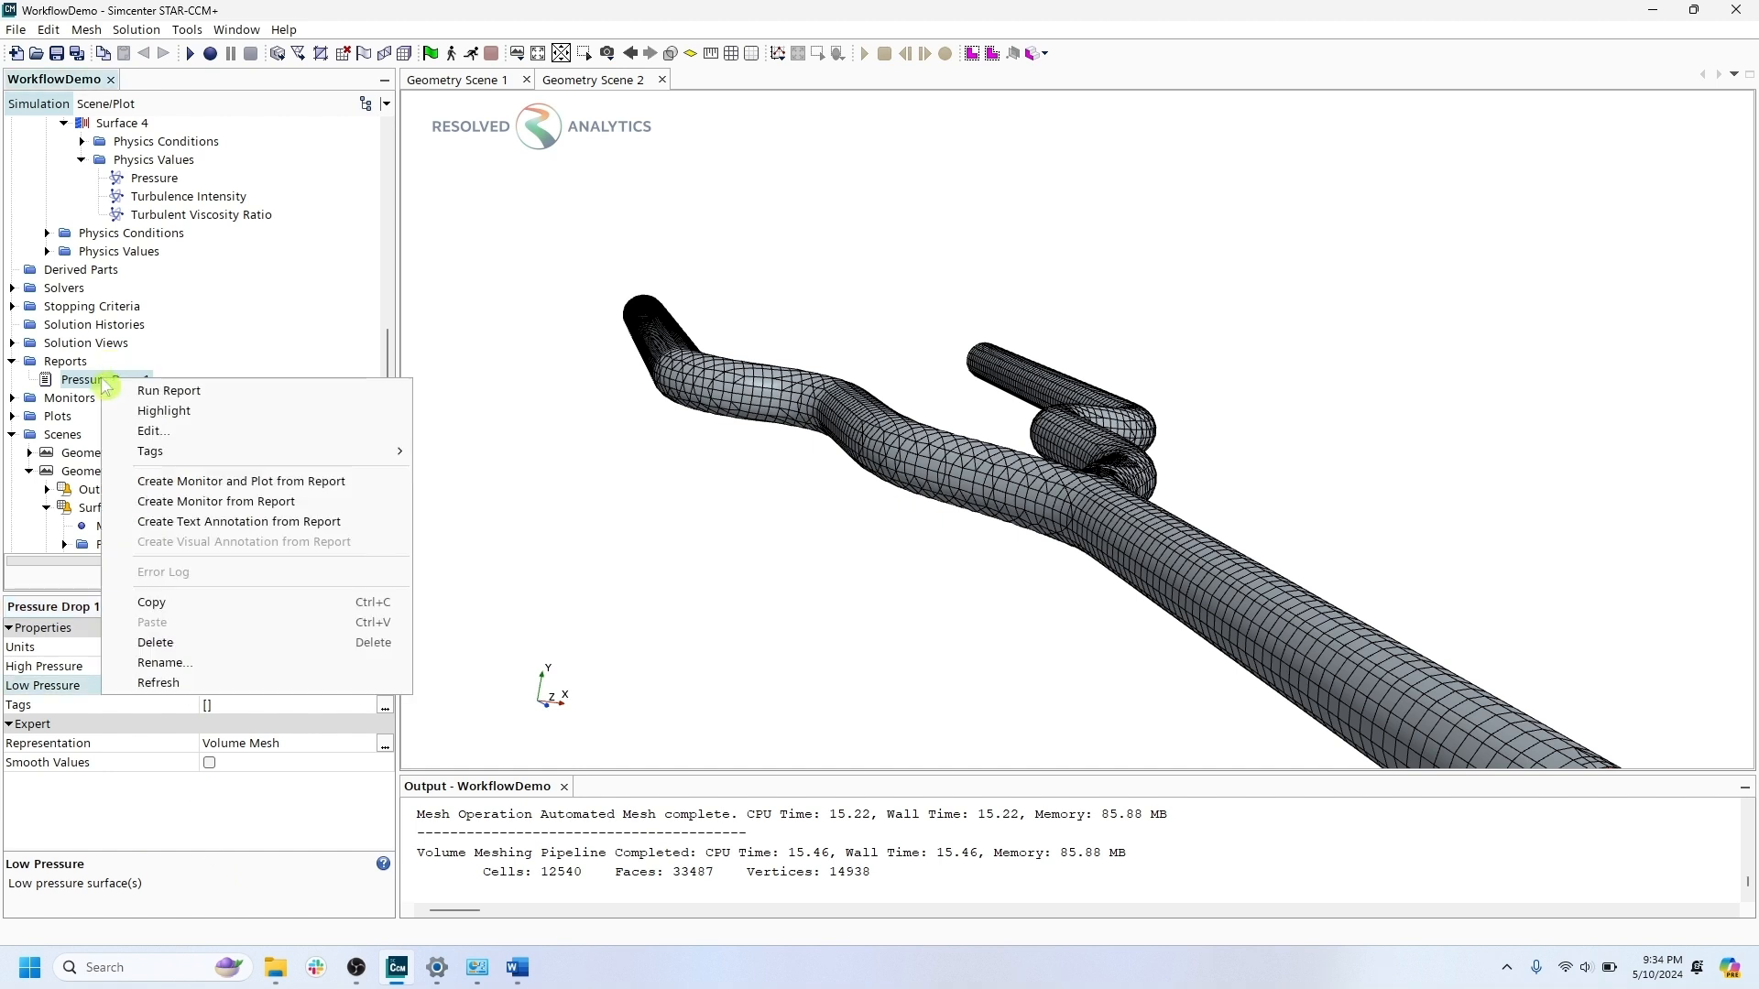
left_click(177, 482)
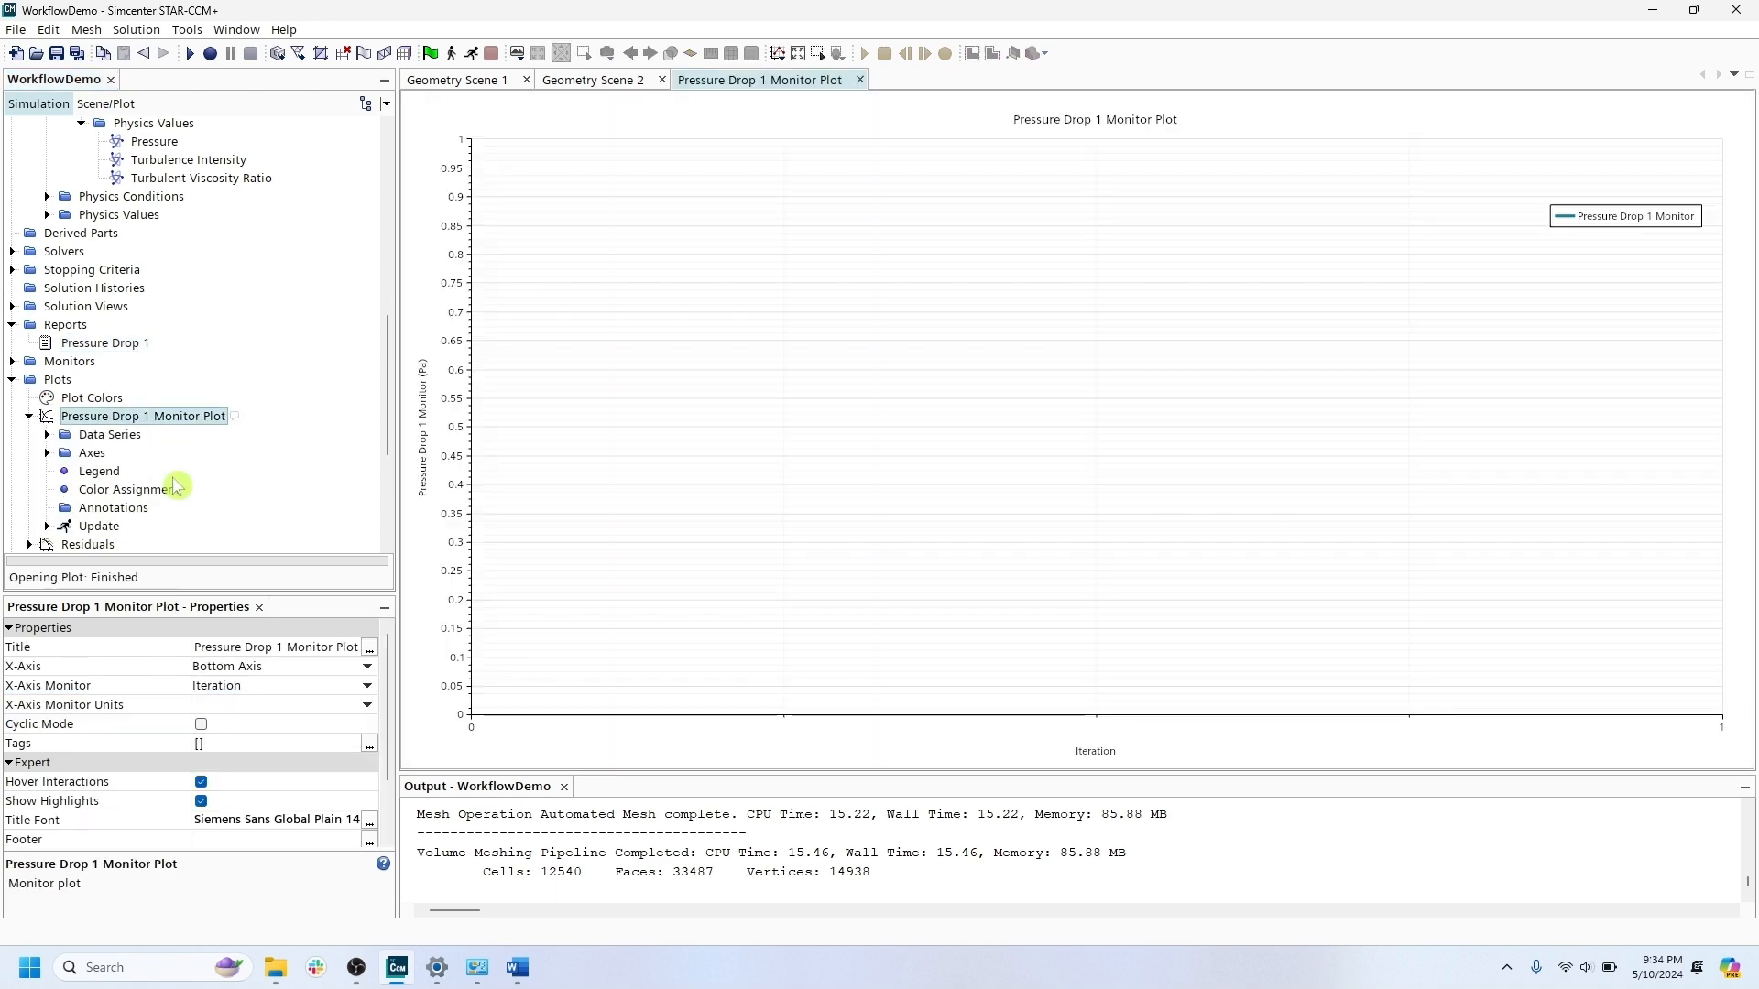
left_click(596, 80)
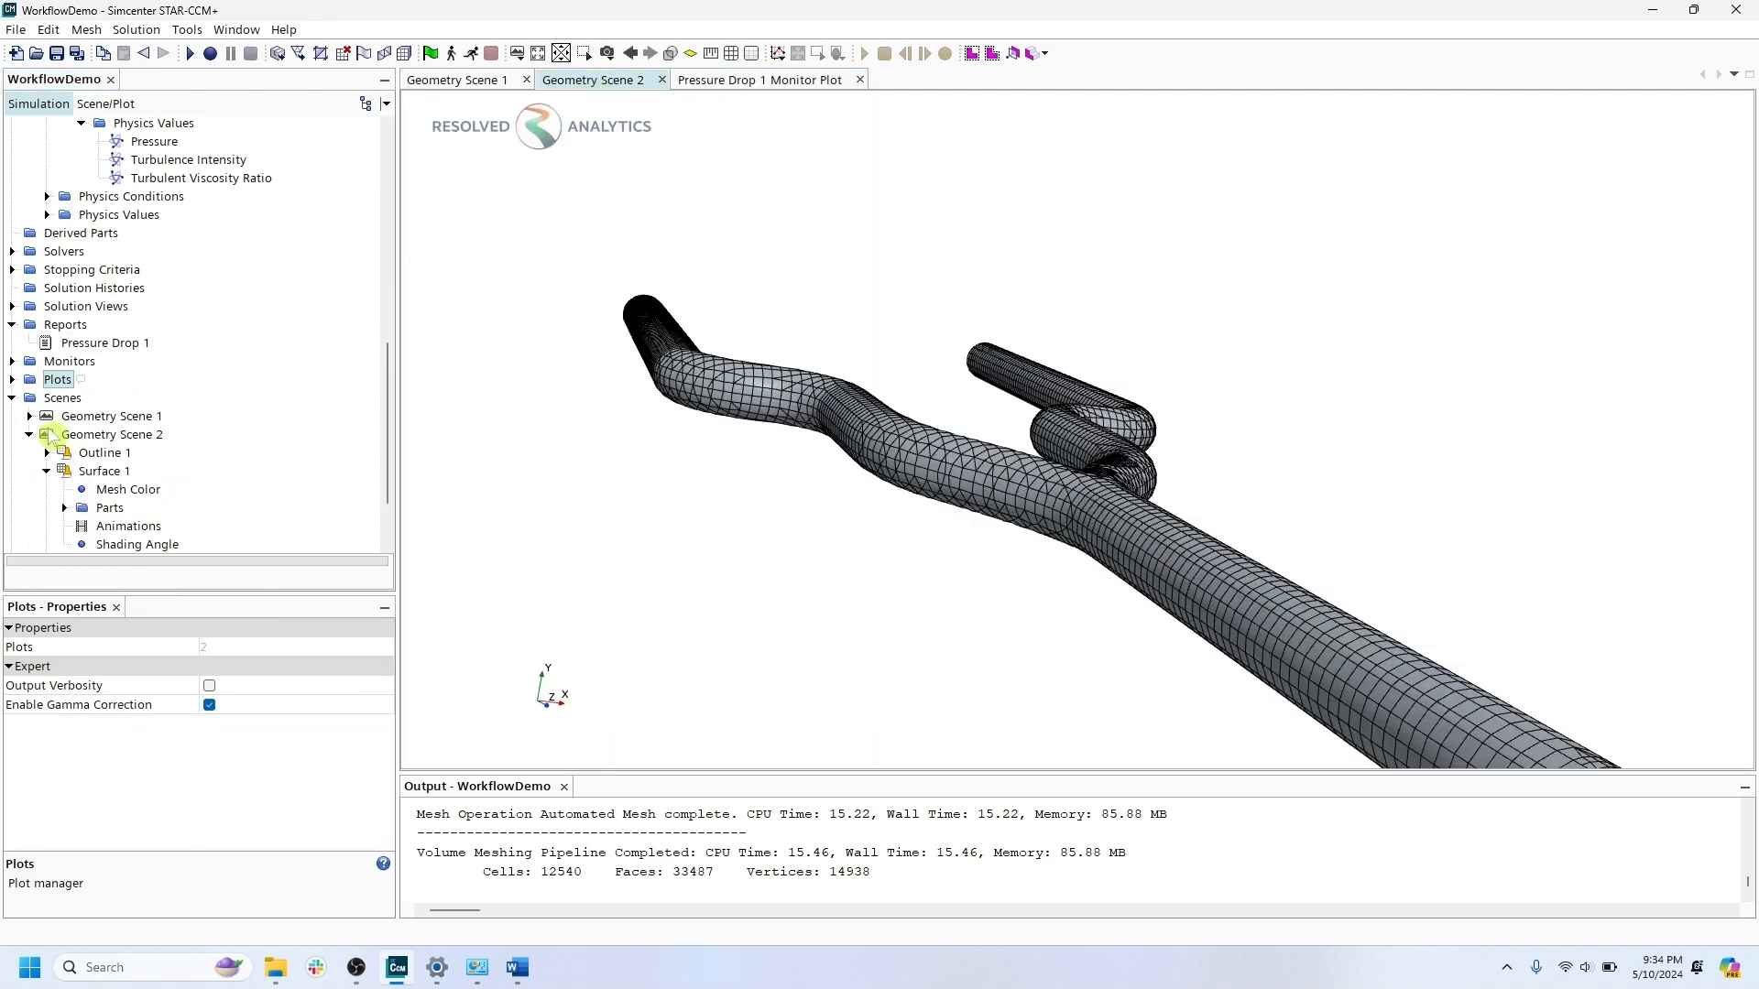
Hide the mesh lines of the Surface 1 displayer in Geometry Scene 2 and set its opacity to 0.2.
left_click(47, 472)
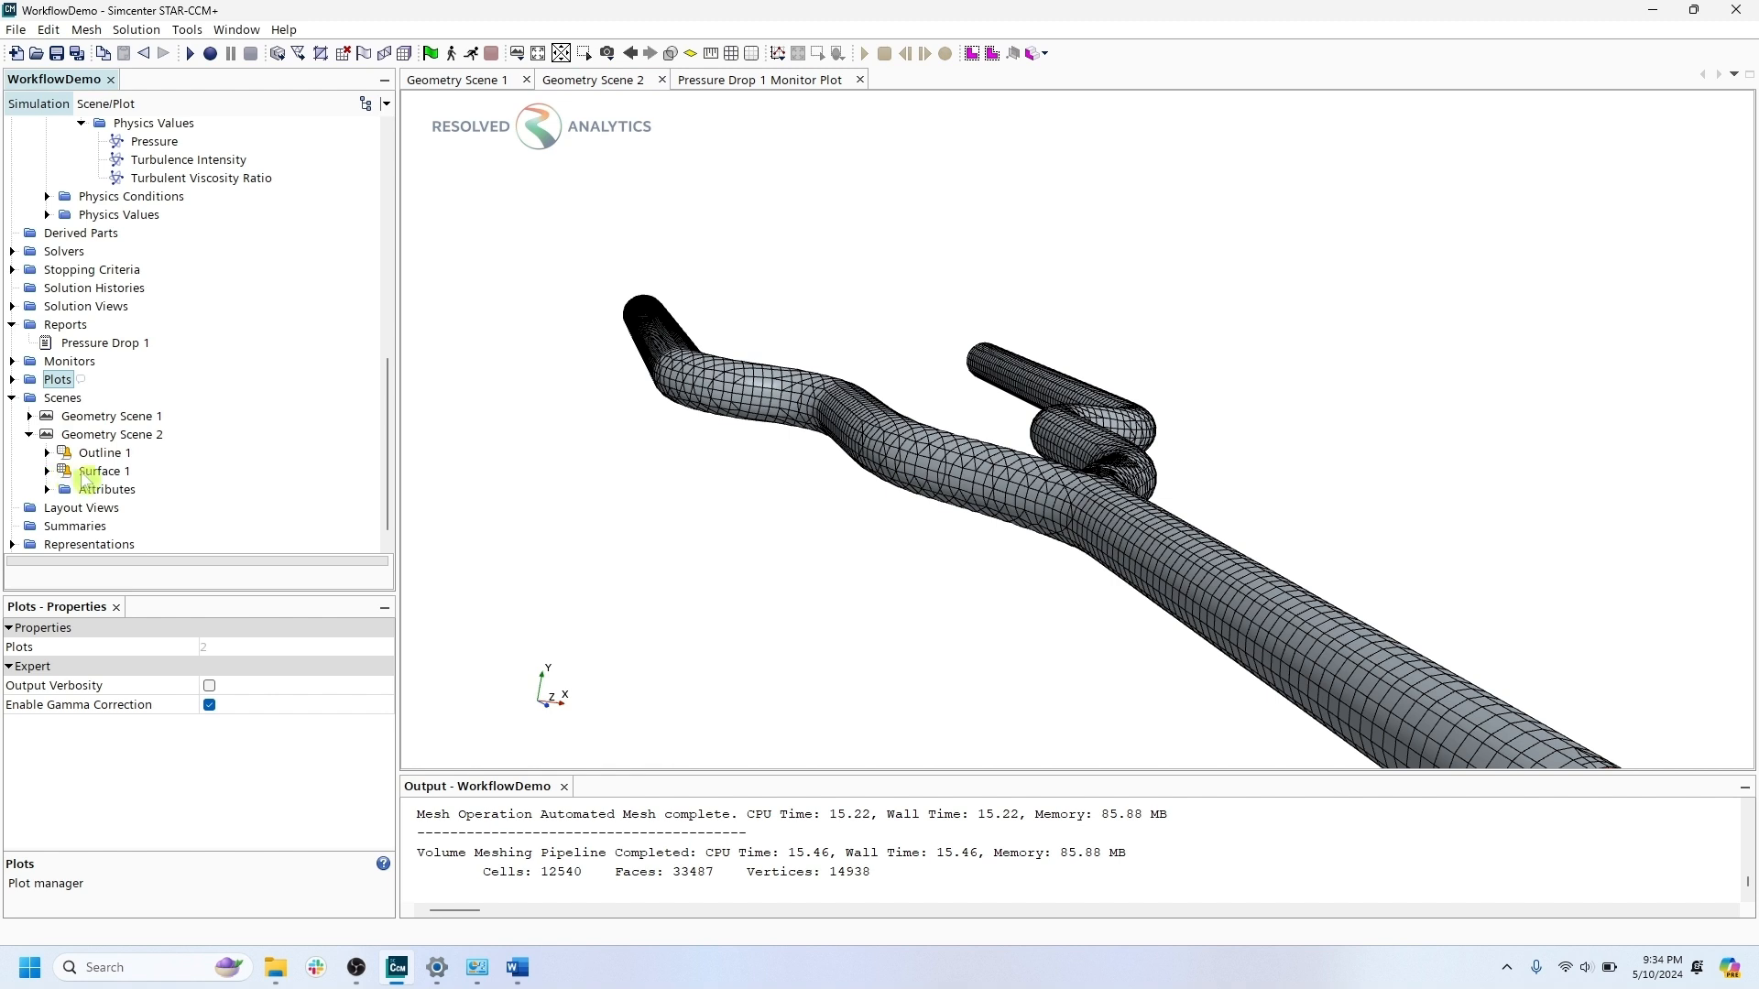
left_click(97, 472)
left_click(201, 667)
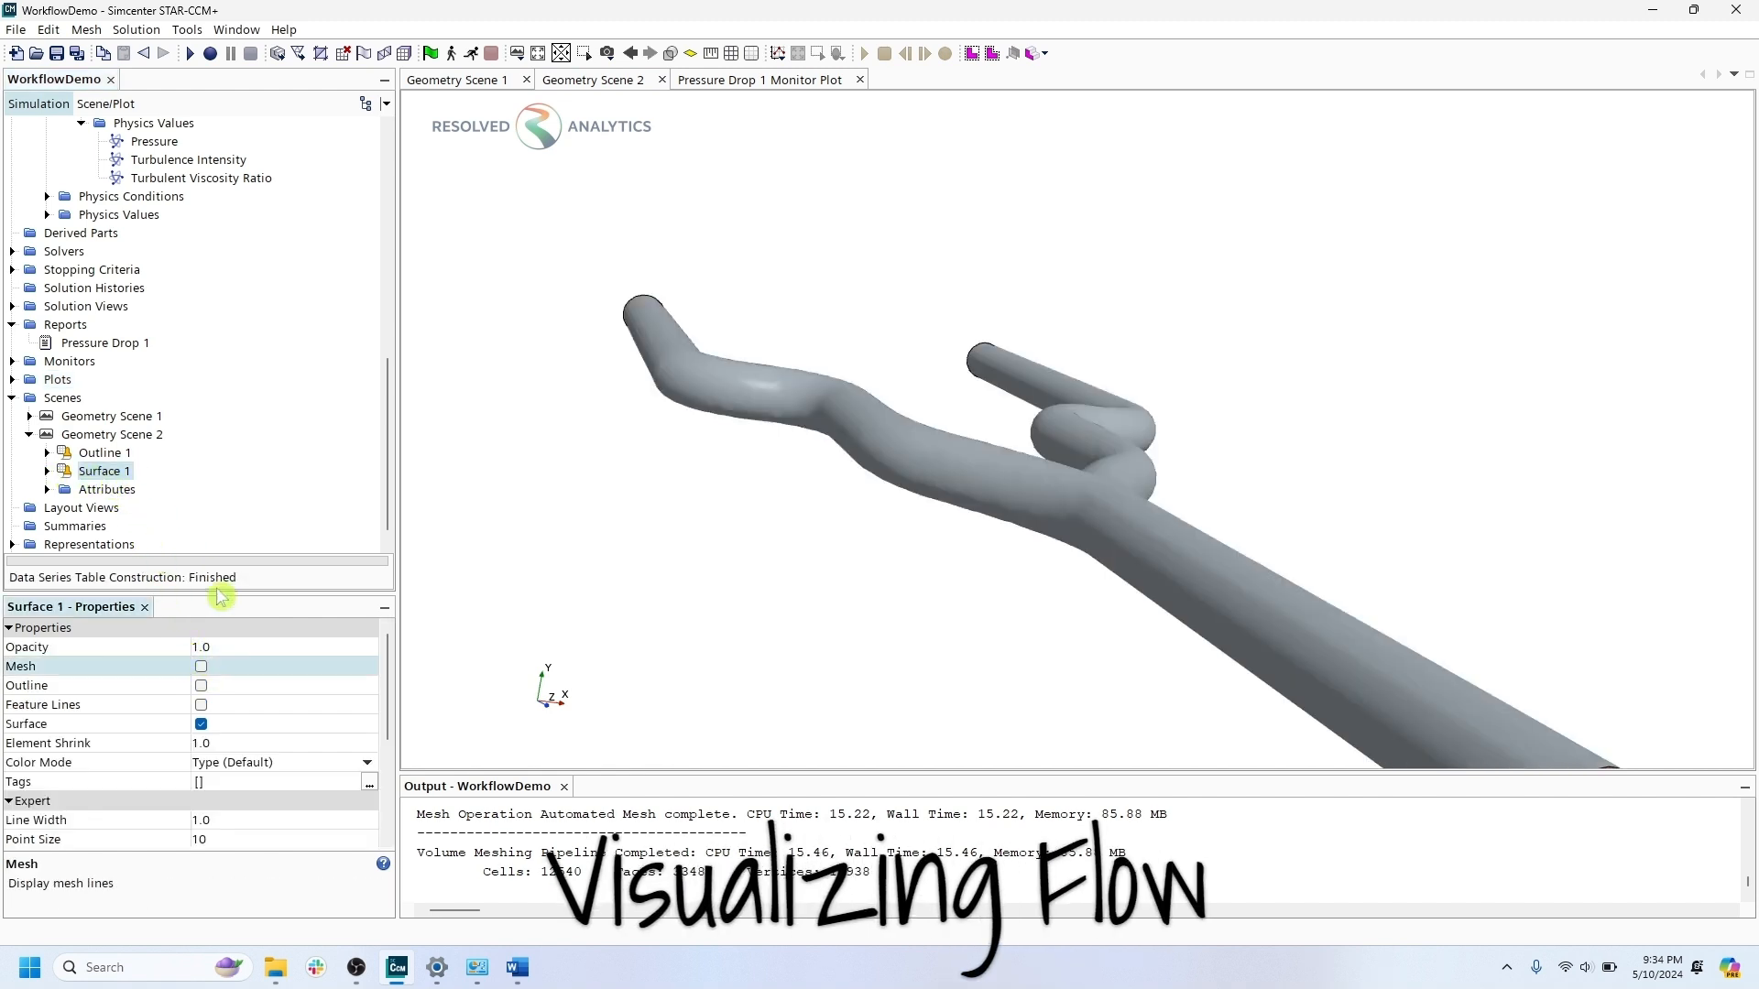
left_click(231, 647)
type("0.2")
key("Return")
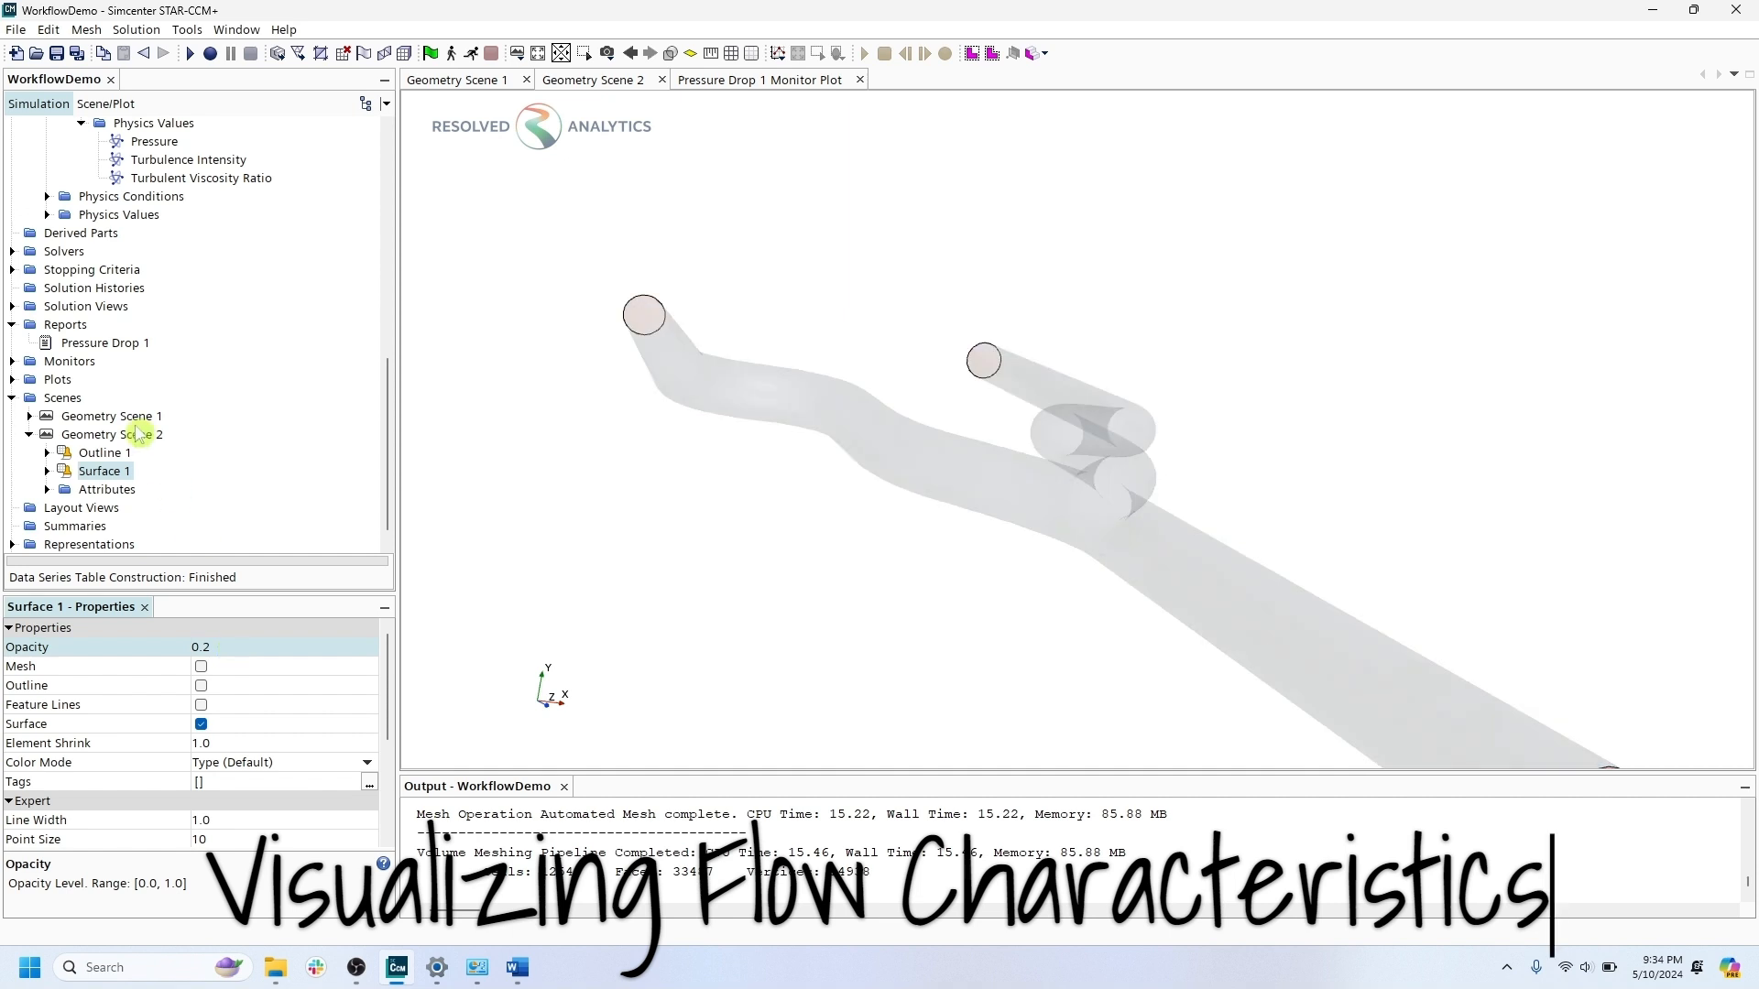
Create a plane section through PipeInternal with normal 0, 1, 0 and a new vector displayer.
scroll(75, 355, "up", 2)
right_click(55, 309)
mouse_move(106, 318)
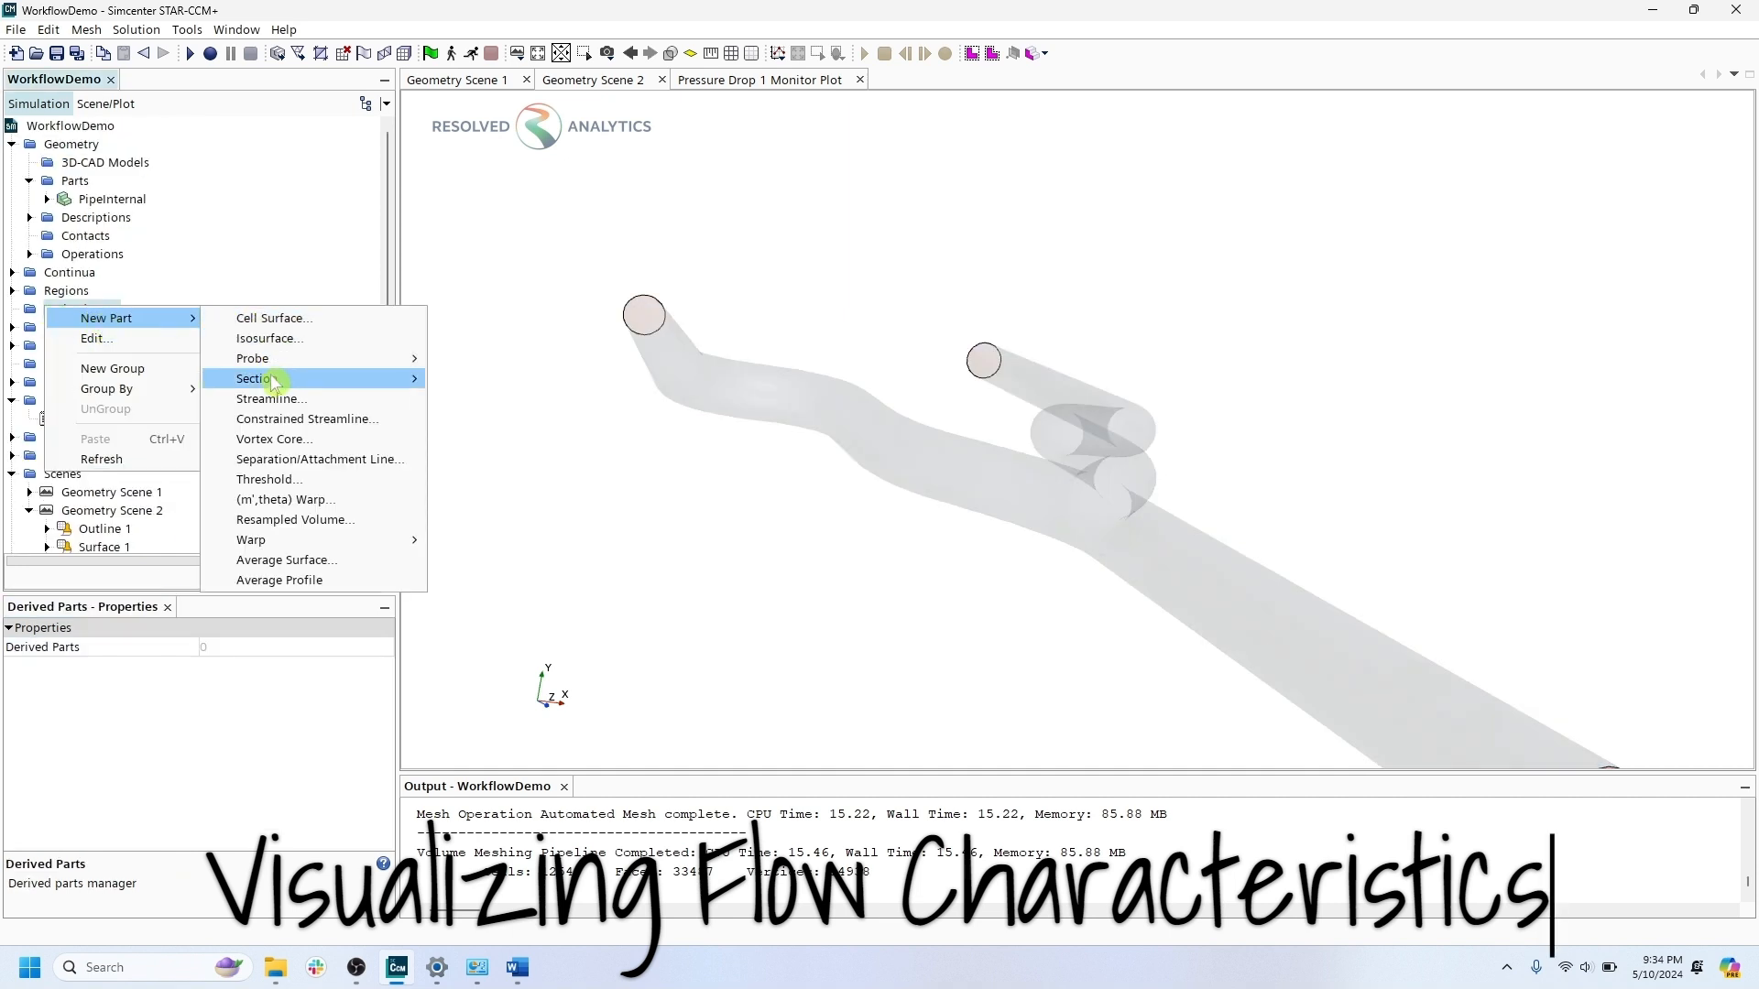
mouse_move(361, 378)
left_click(466, 381)
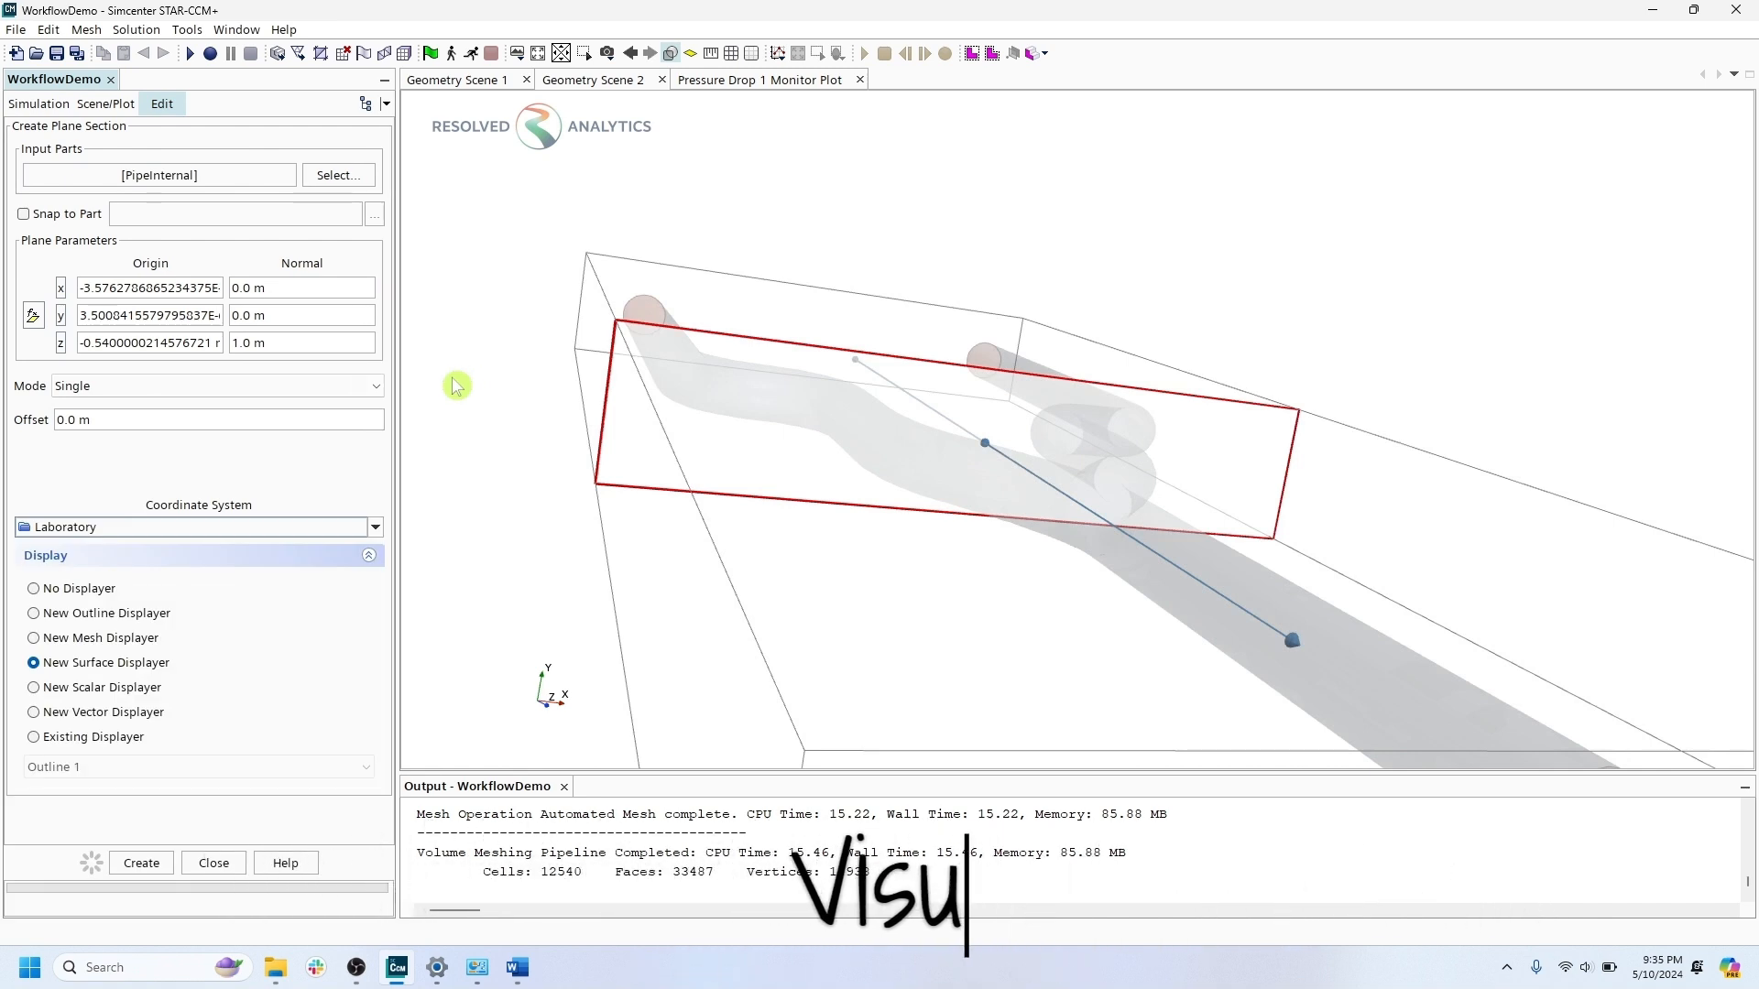
left_click(283, 313)
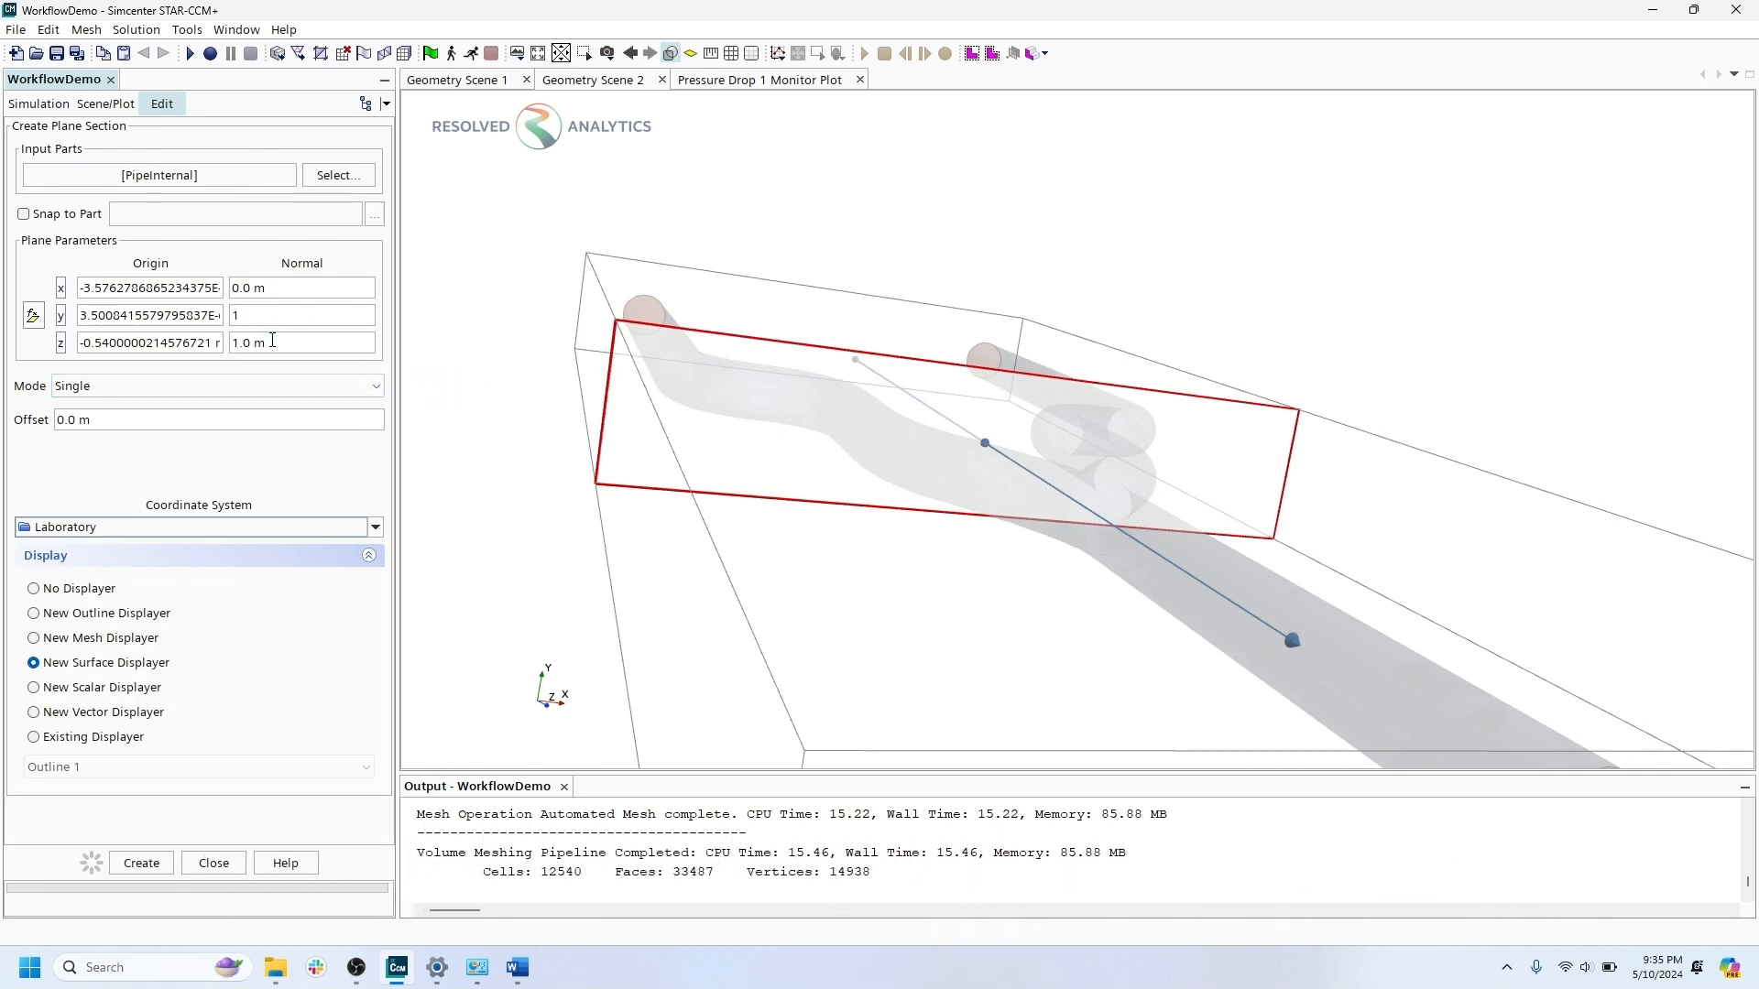
left_click(272, 341)
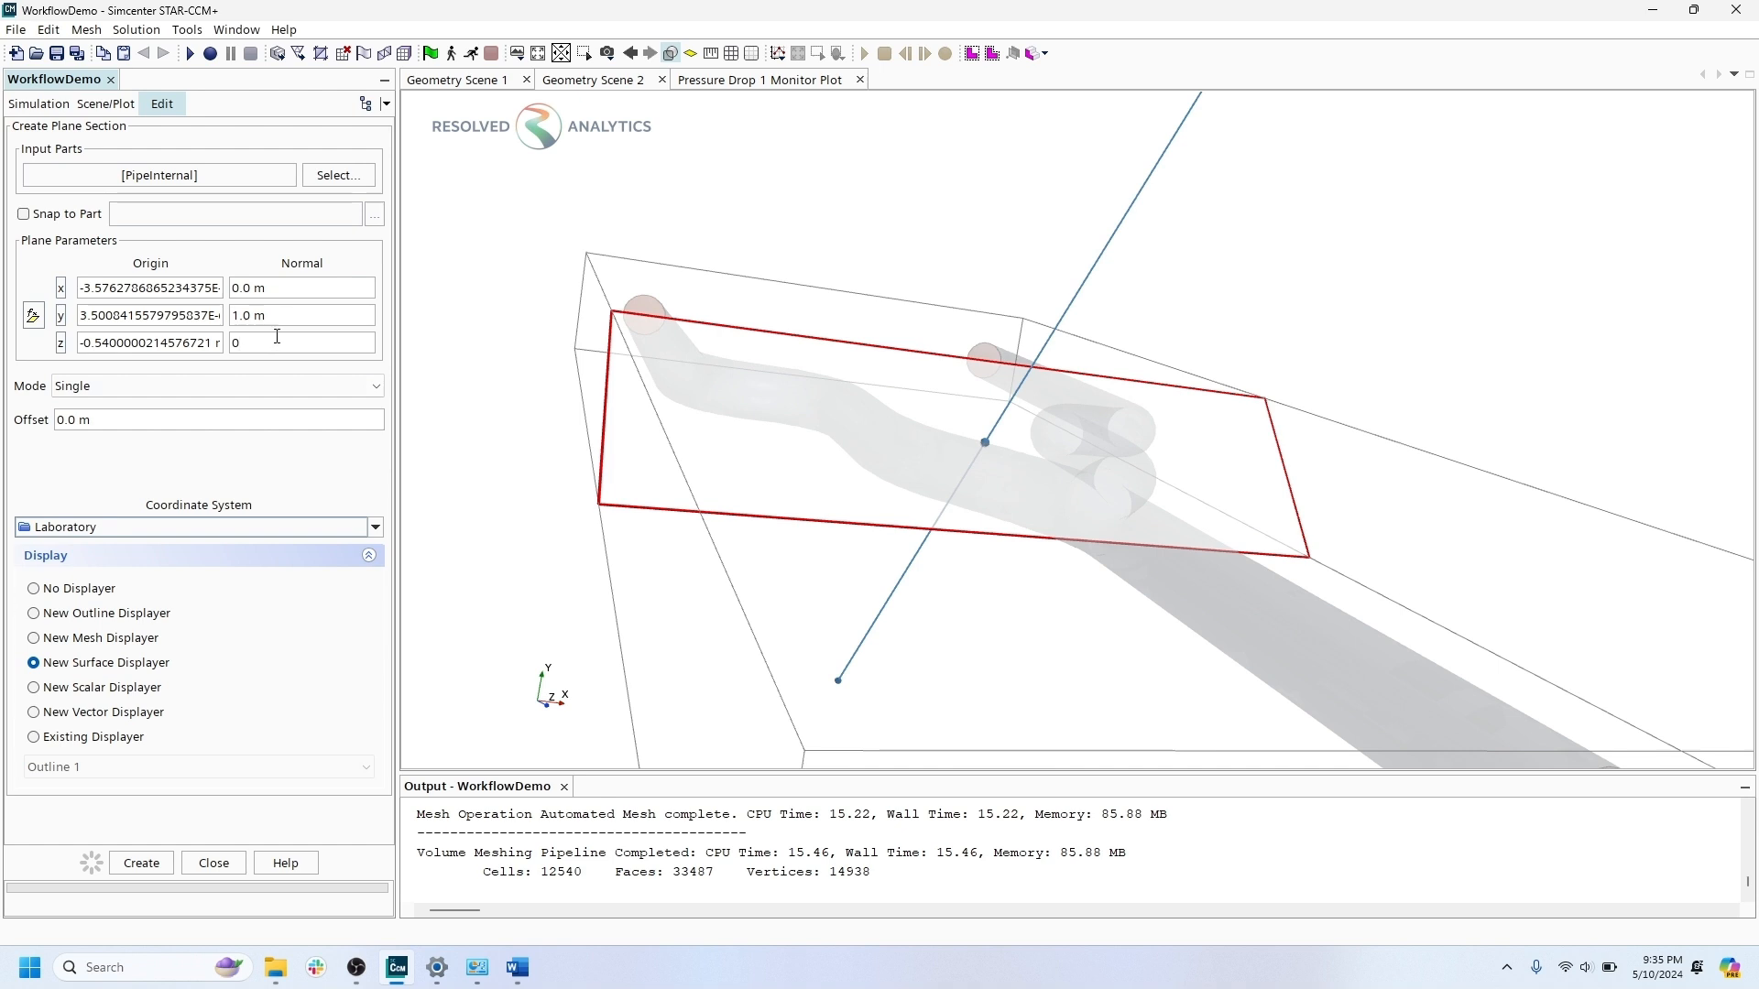
left_click(282, 320)
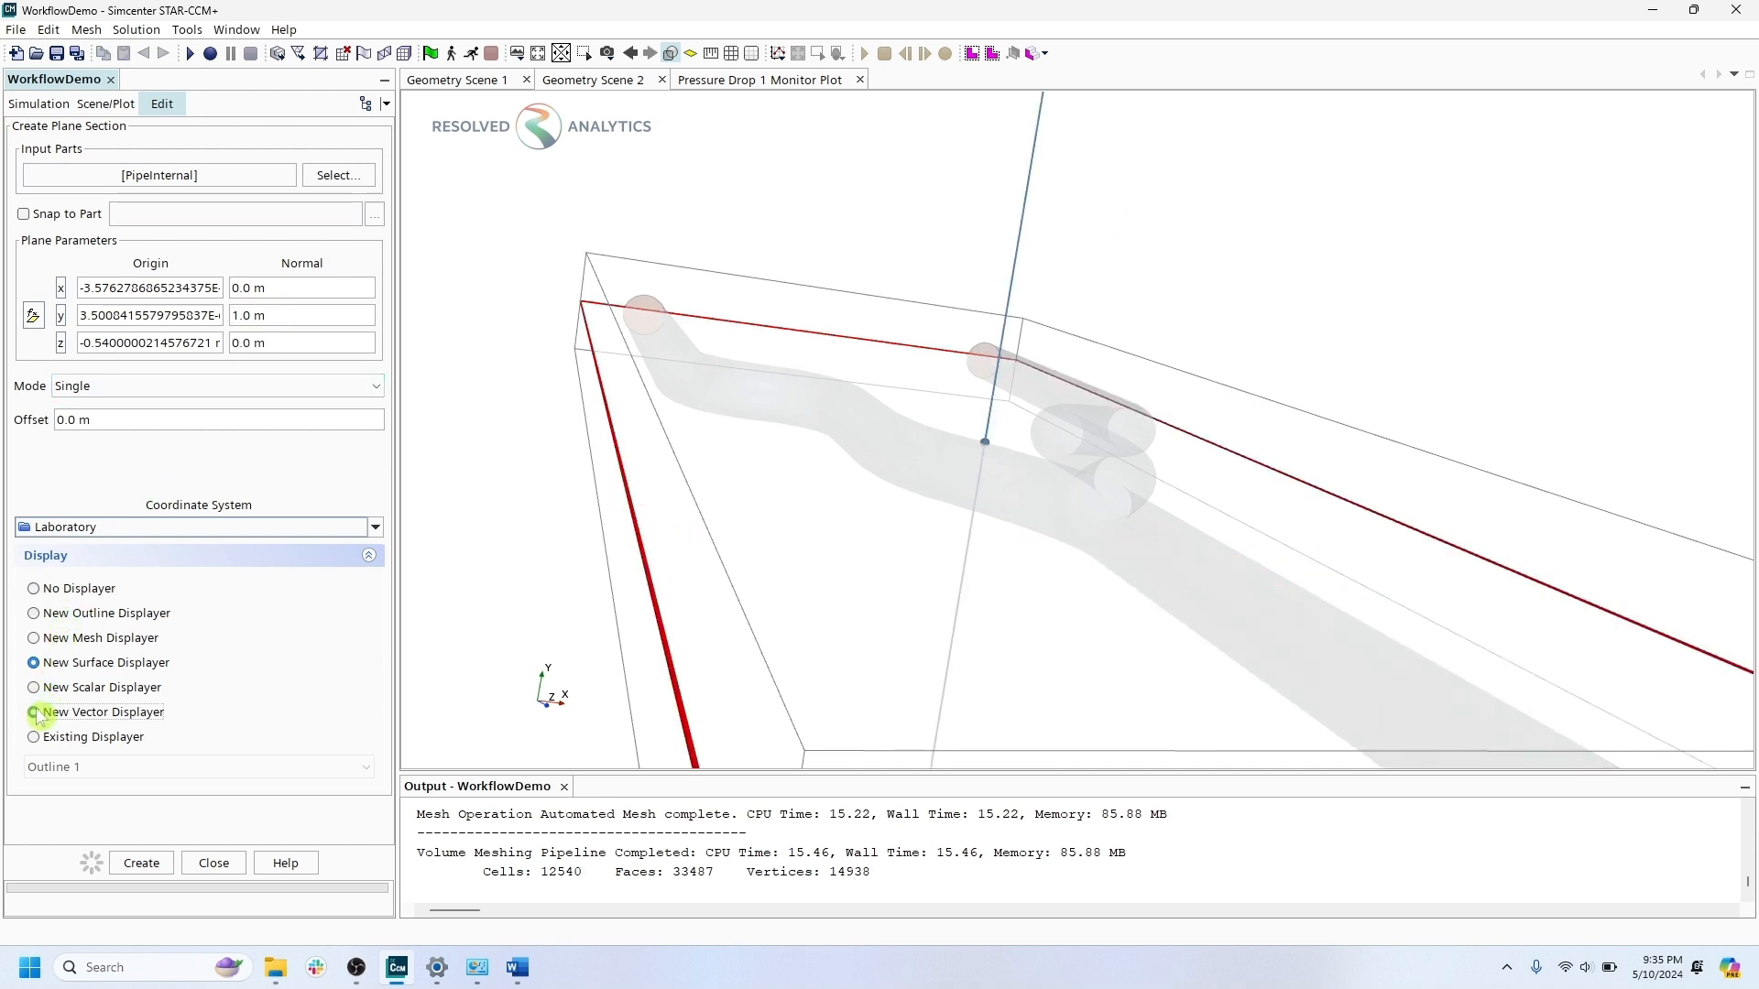
left_click(142, 866)
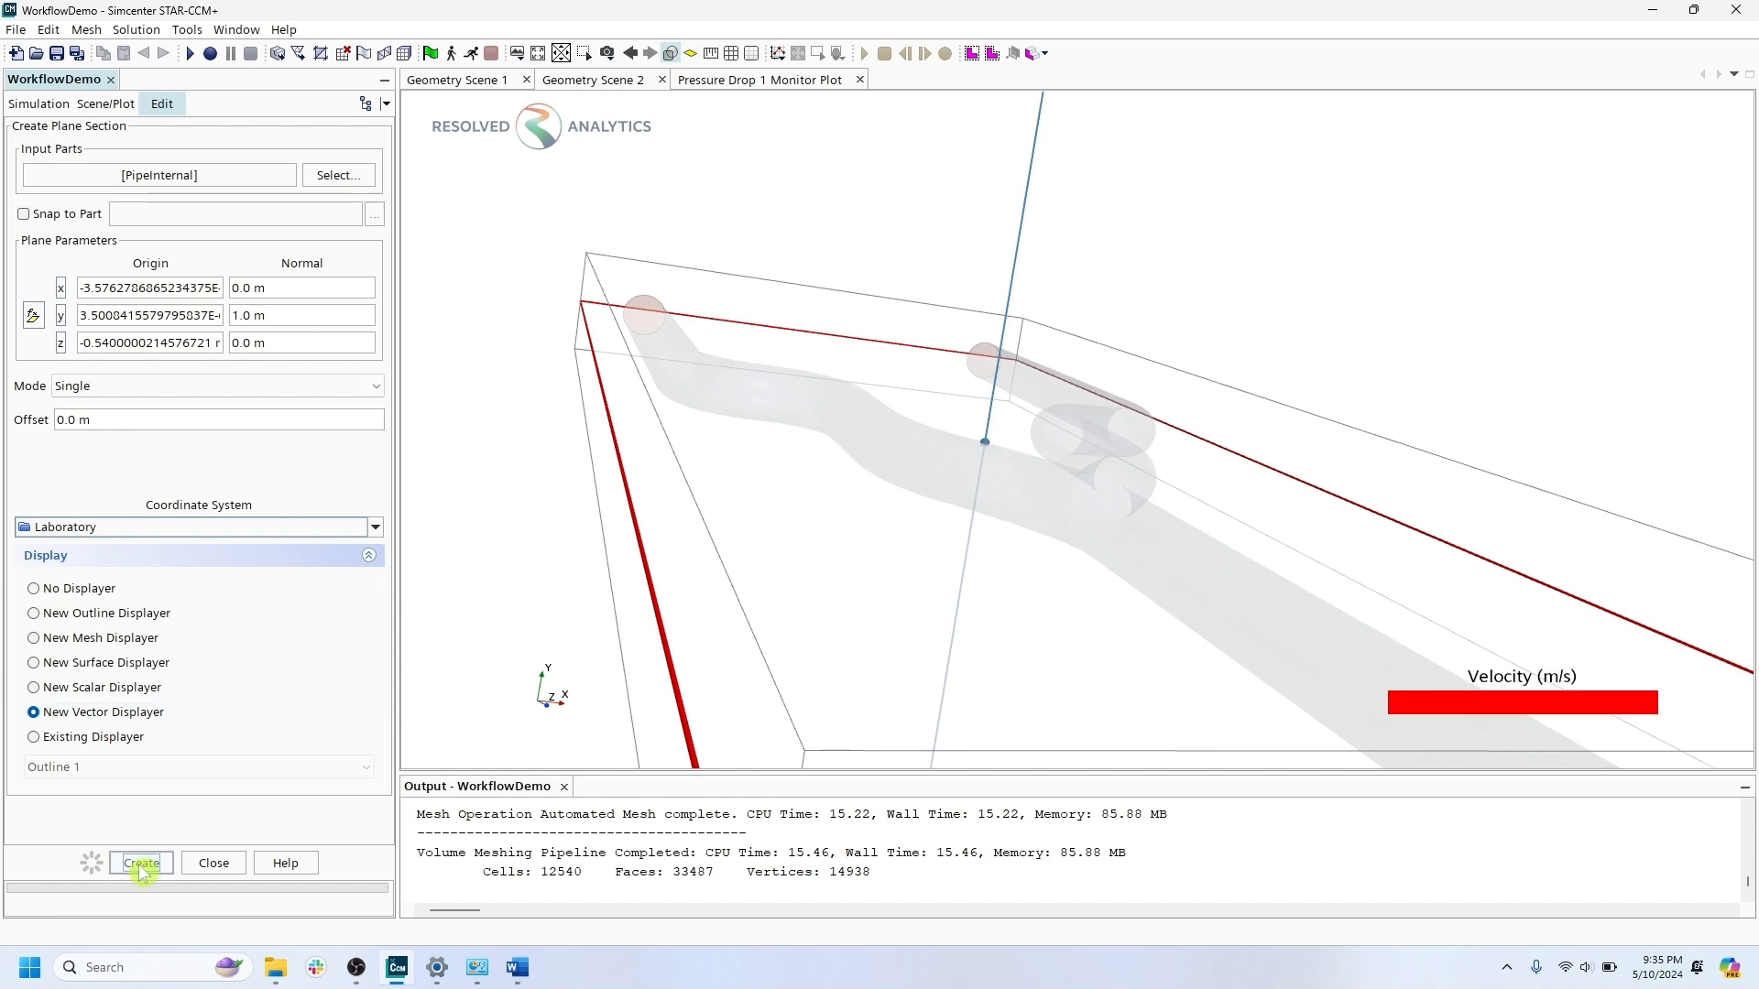
left_click(213, 863)
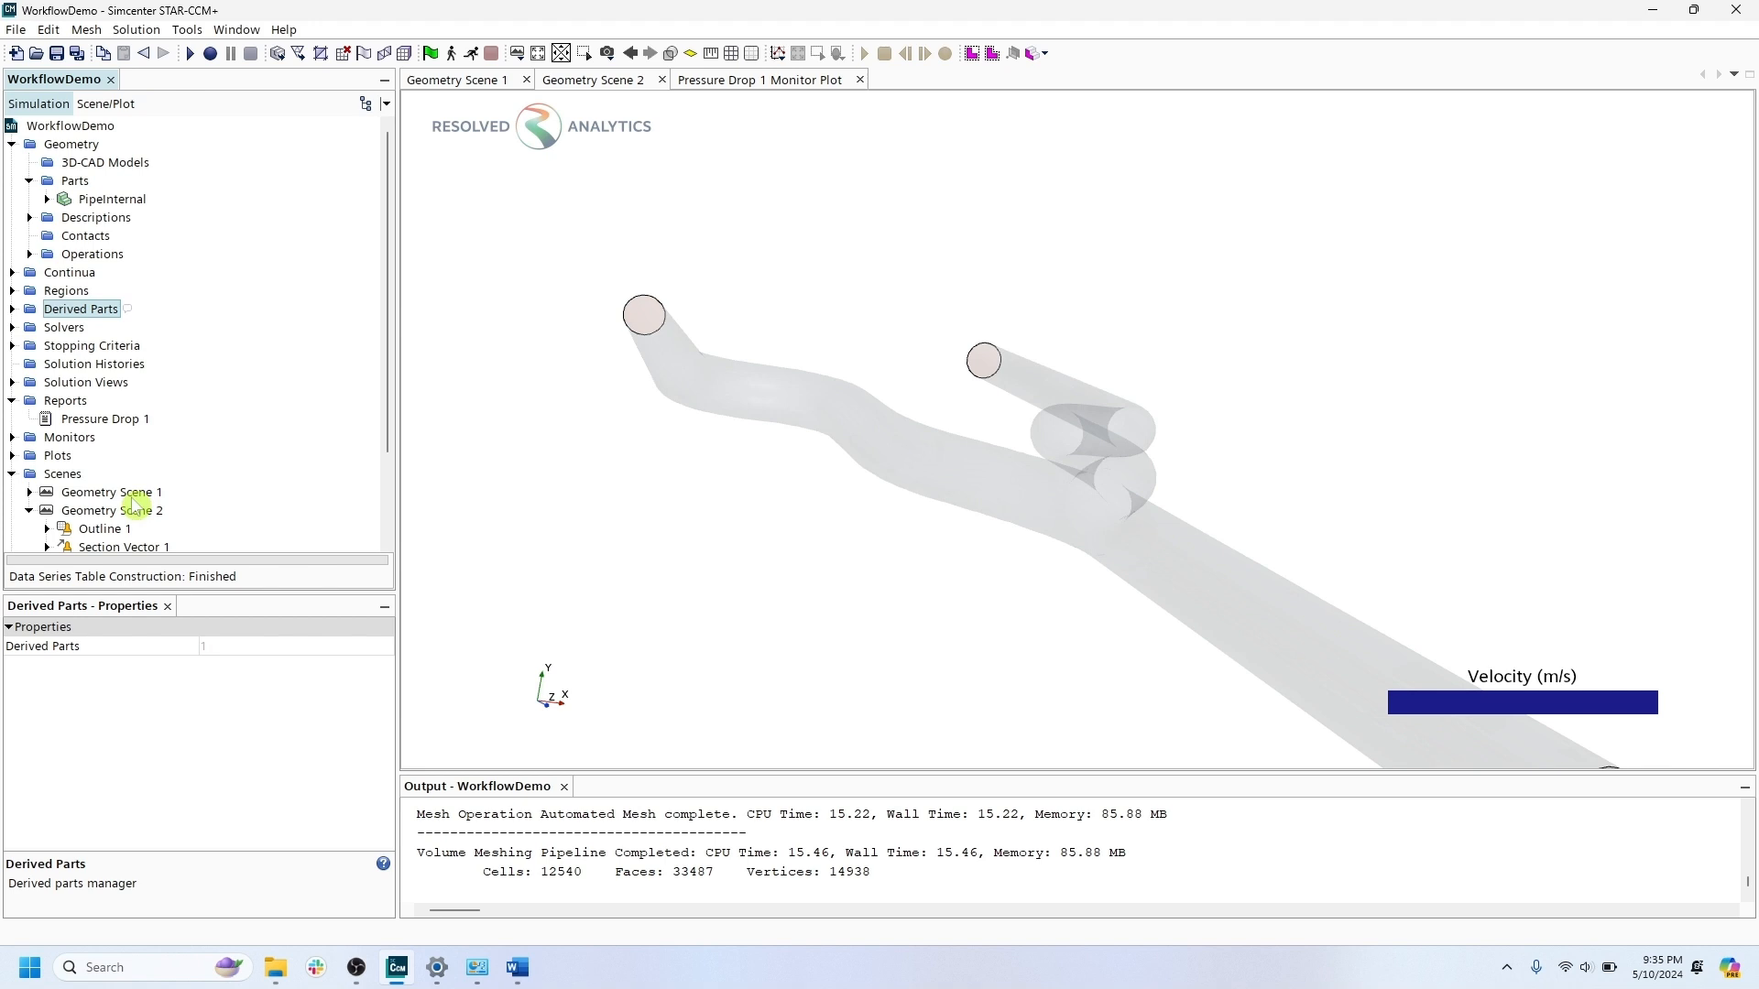
Check the plane section in the model and set the Section Vector 1 displayer's display mode to Line Integral Convolution.
left_click(12, 310)
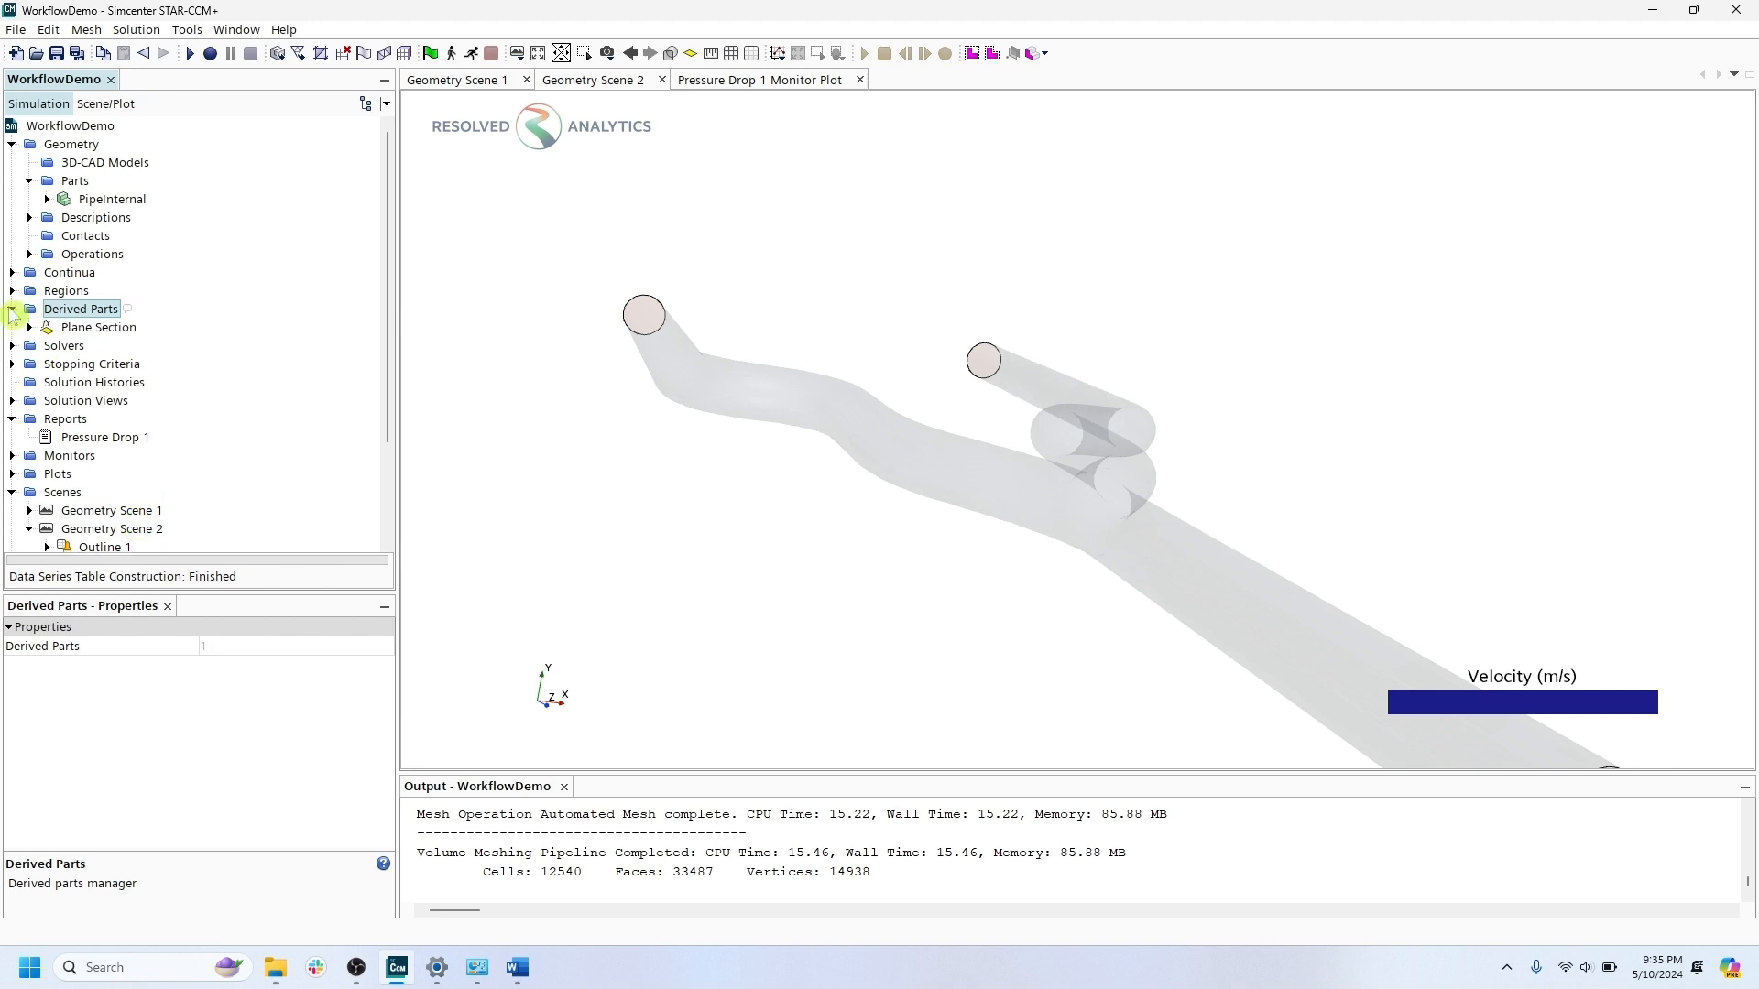
left_click(81, 329)
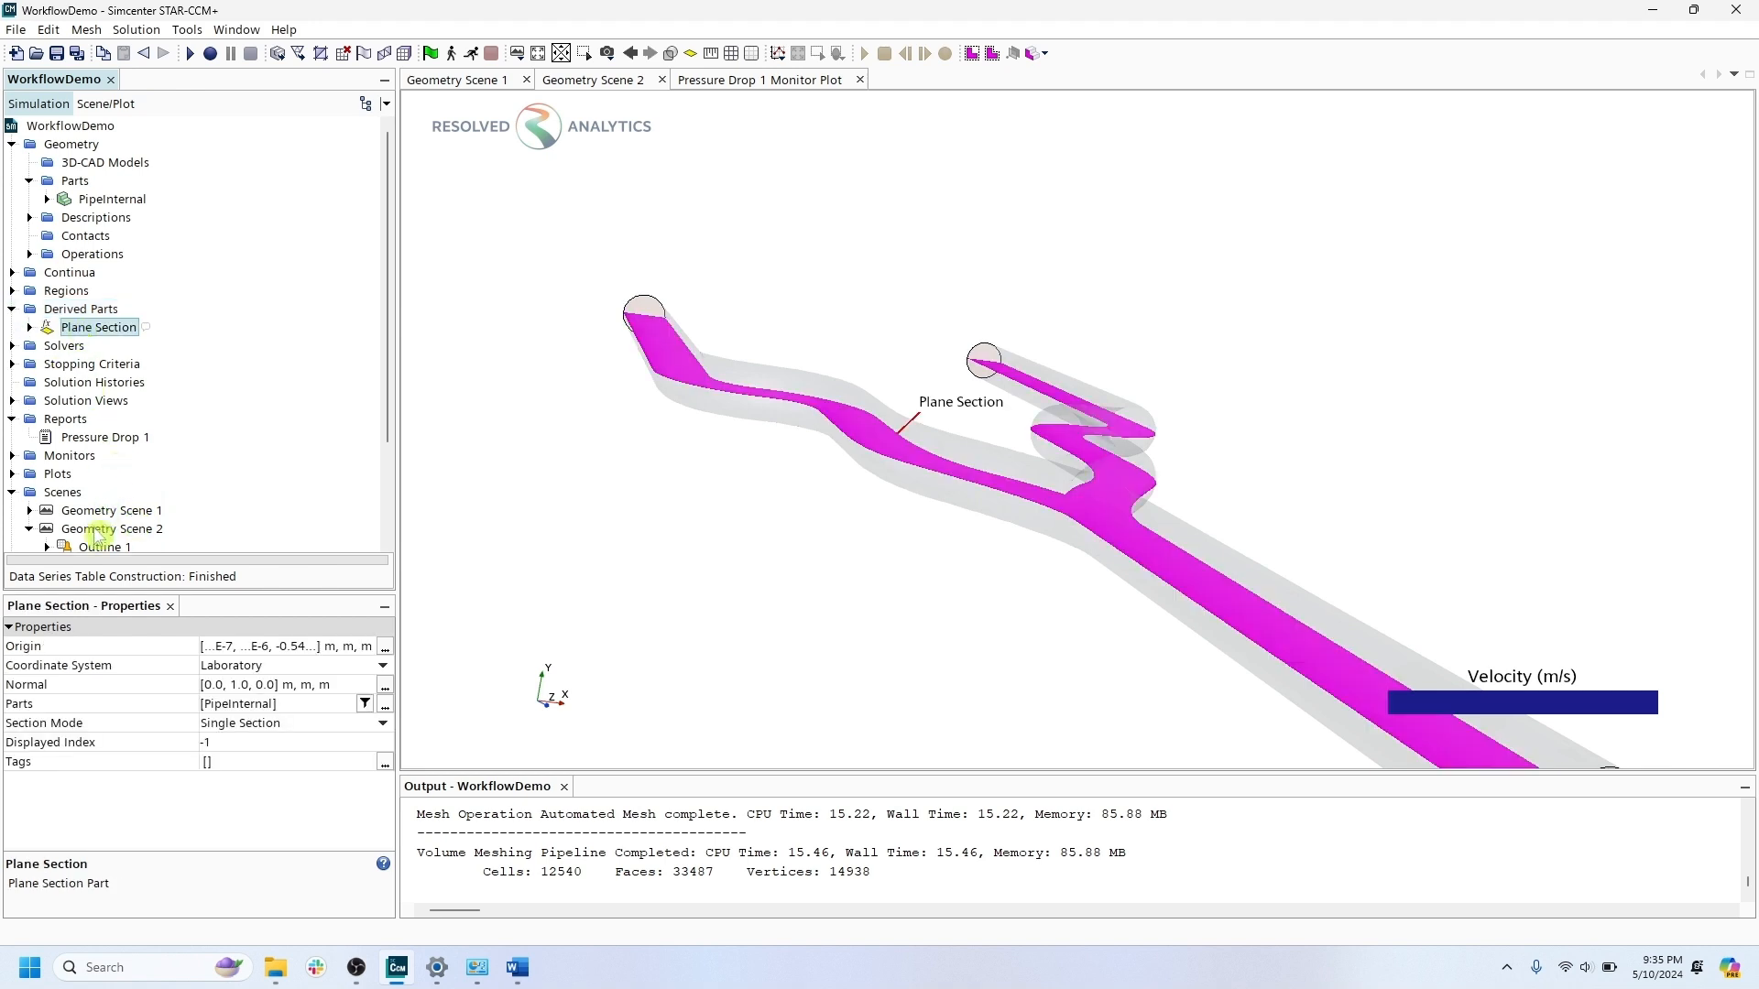
scroll(98, 536, "down", 3)
left_click(128, 435)
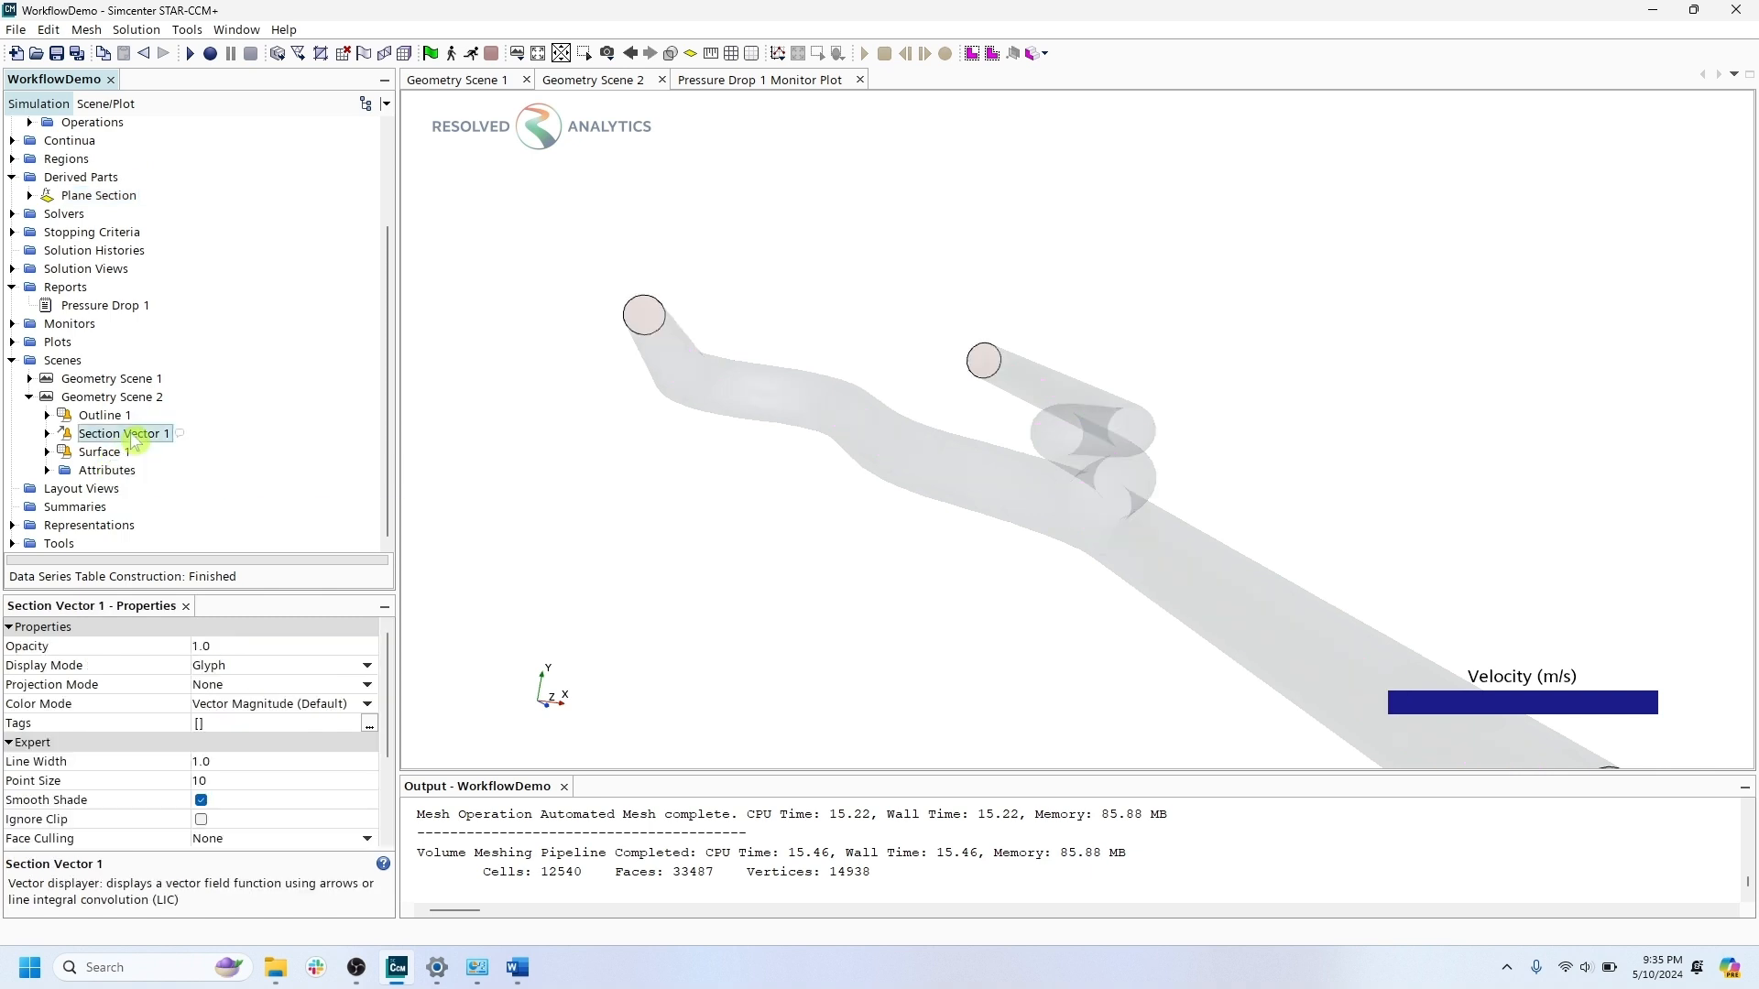
left_click(229, 665)
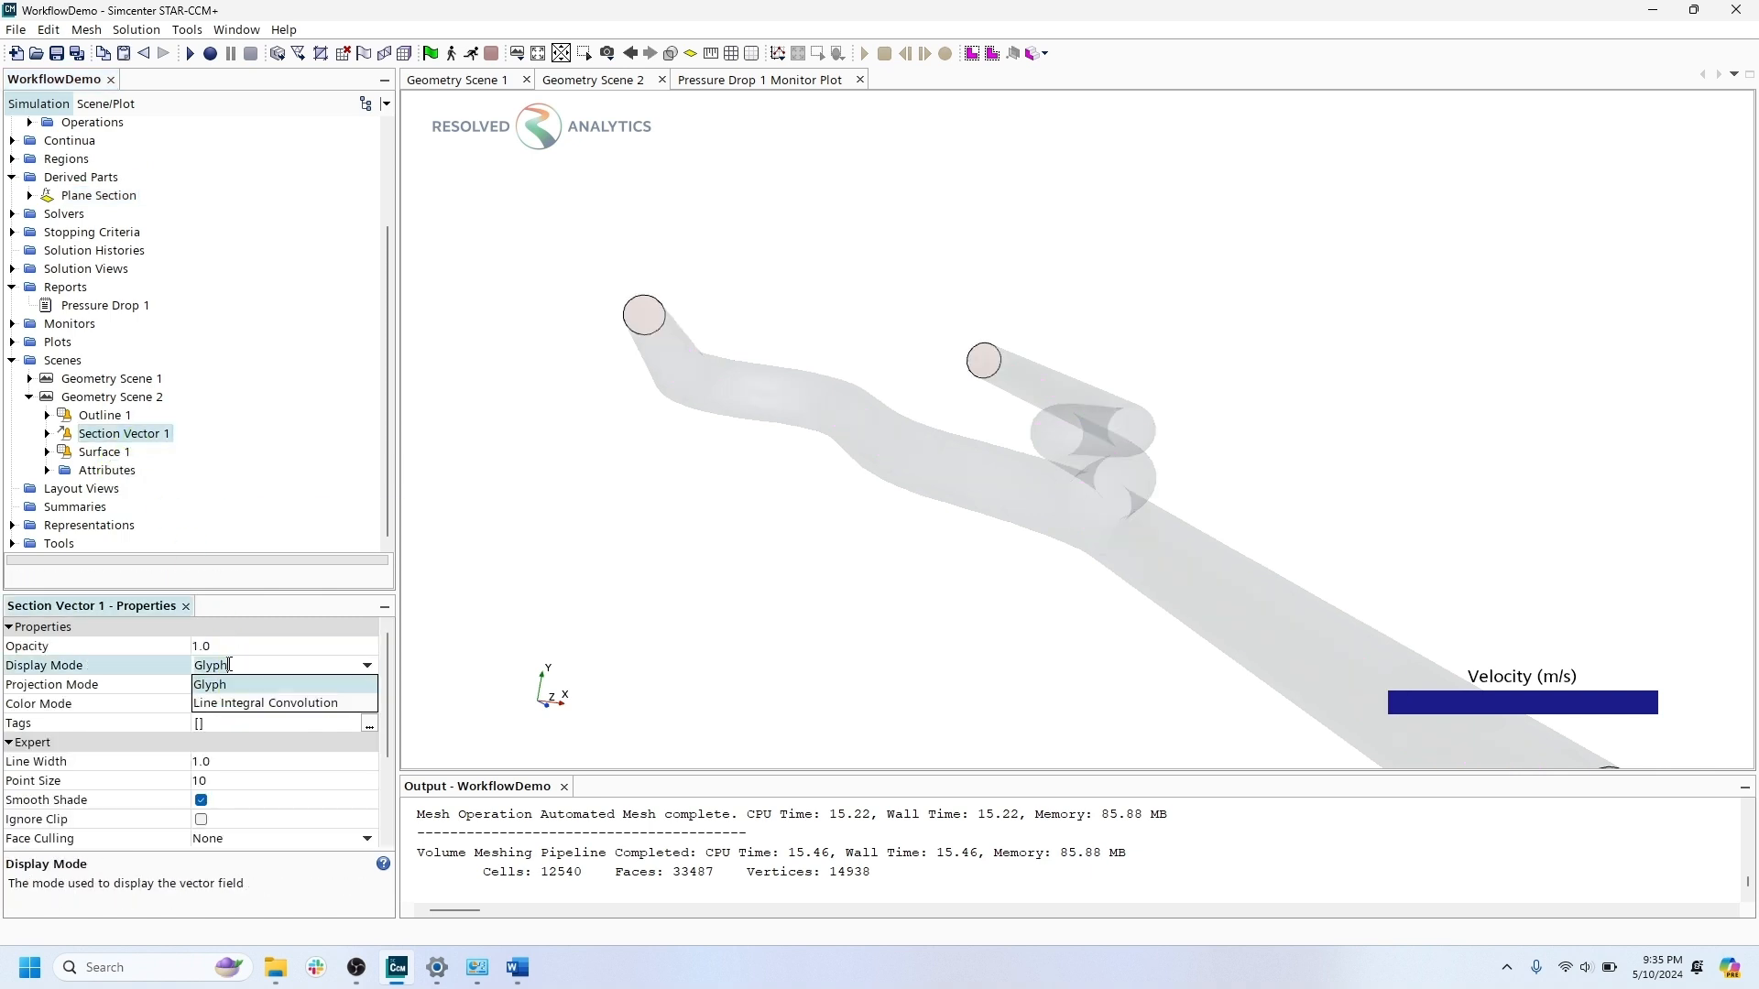
left_click(242, 703)
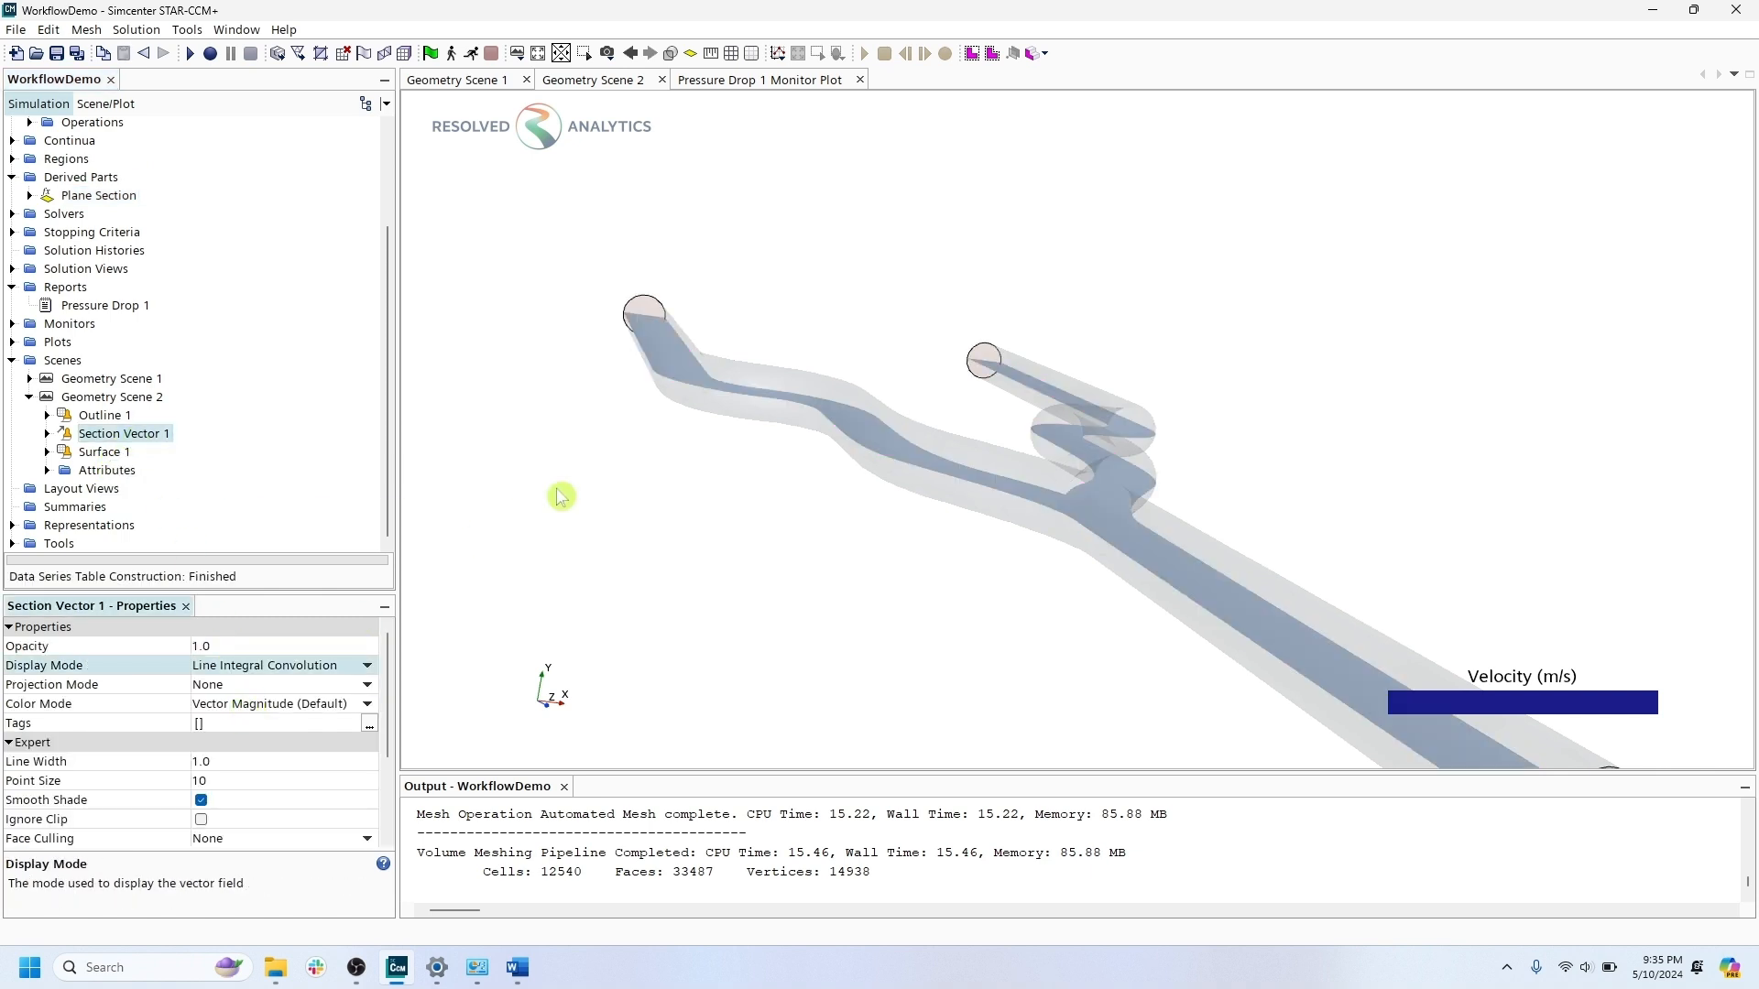
Run the simulation and check the velocity field in Geometry Scene 2 and the Pressure Drop 1 Monitor Plot while it iterates.
right_click_drag(817, 460, 814, 362)
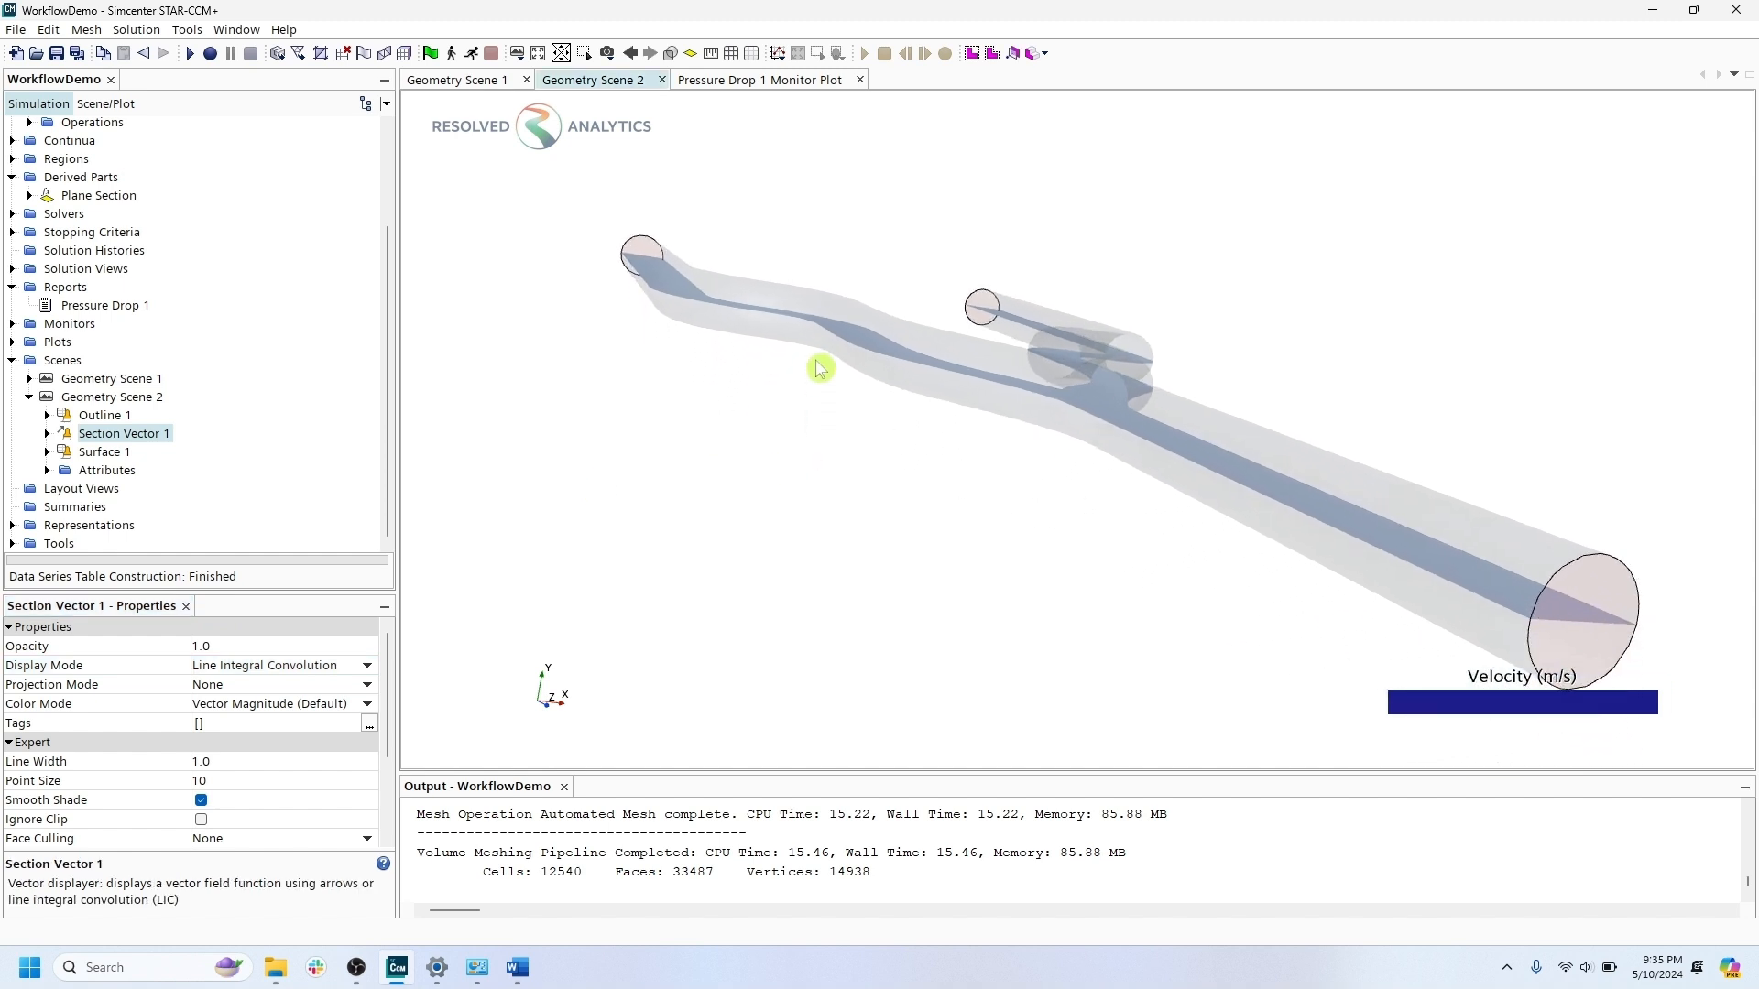
left_click_drag(814, 362, 468, 196)
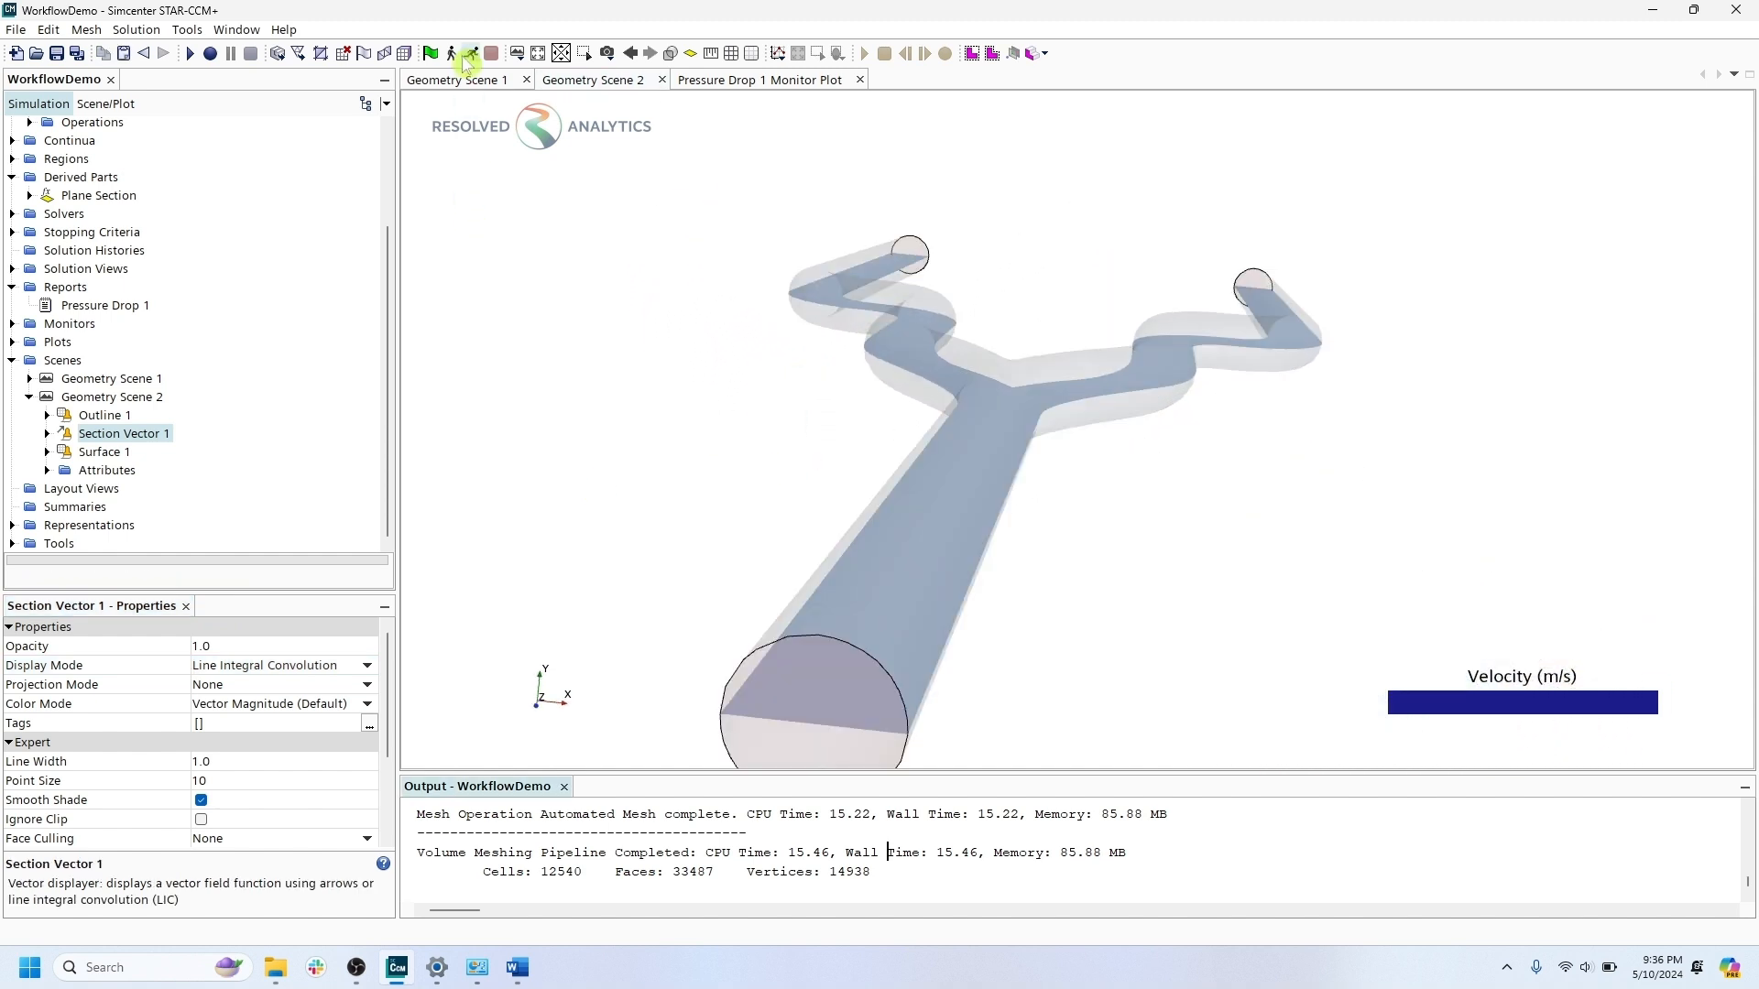
left_click(470, 55)
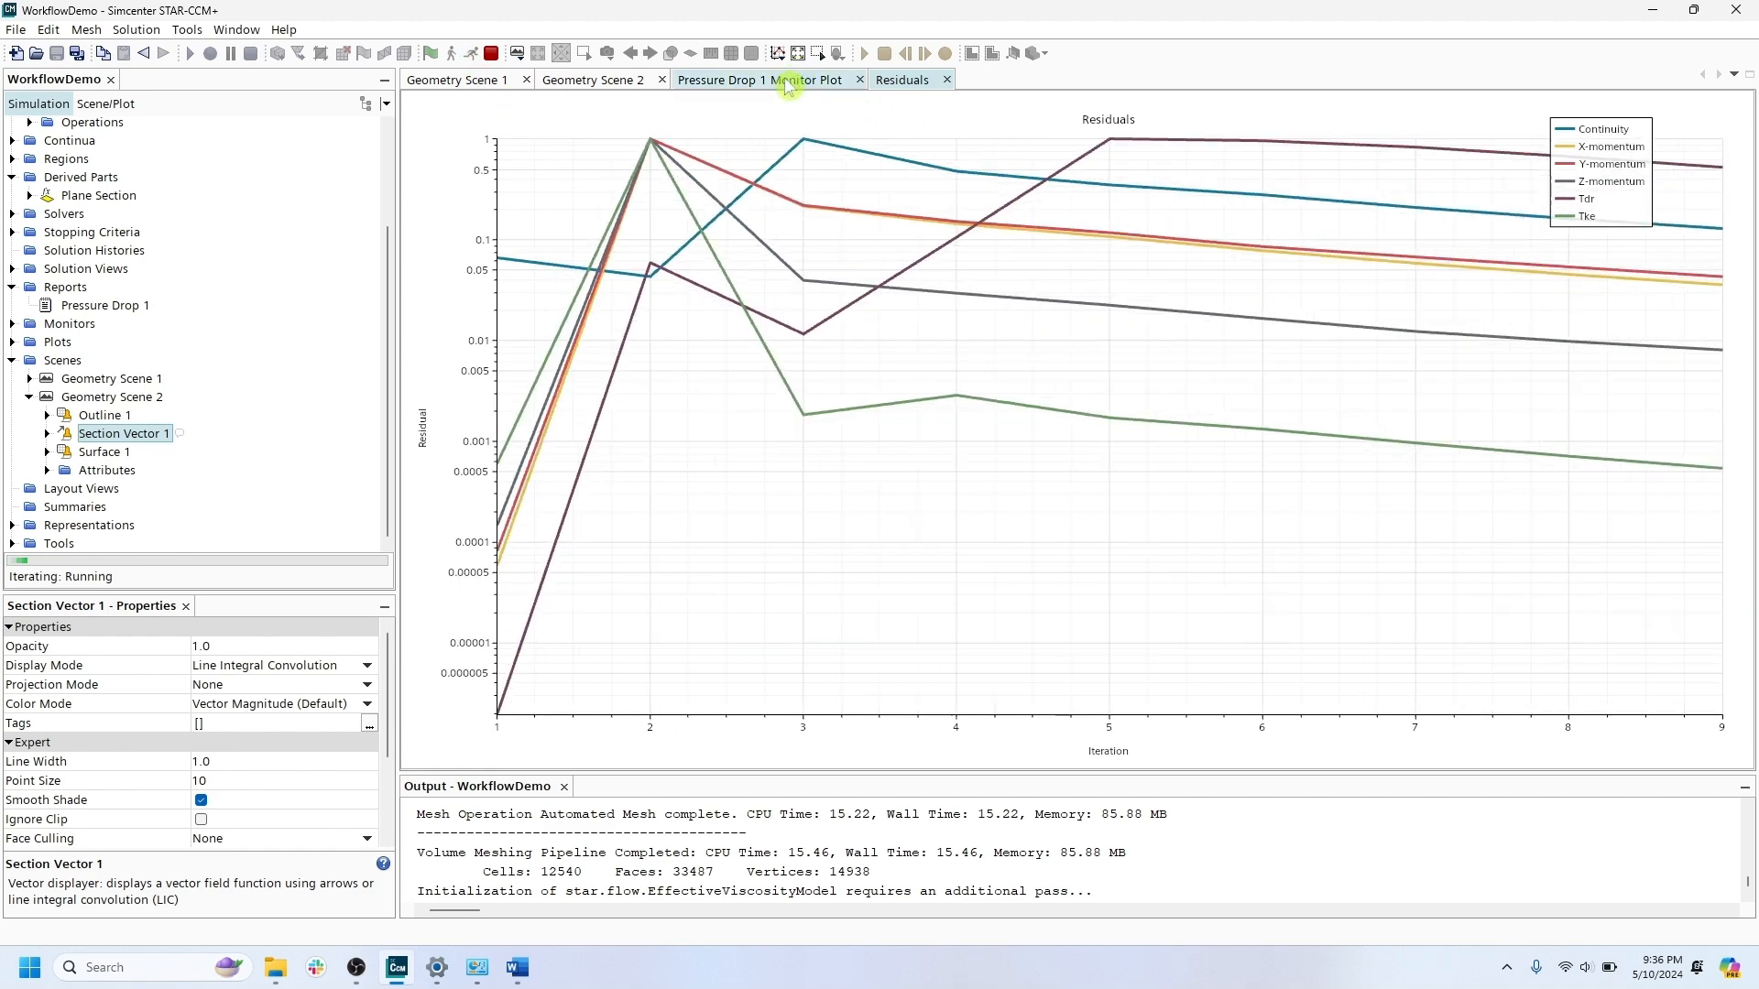
left_click(605, 80)
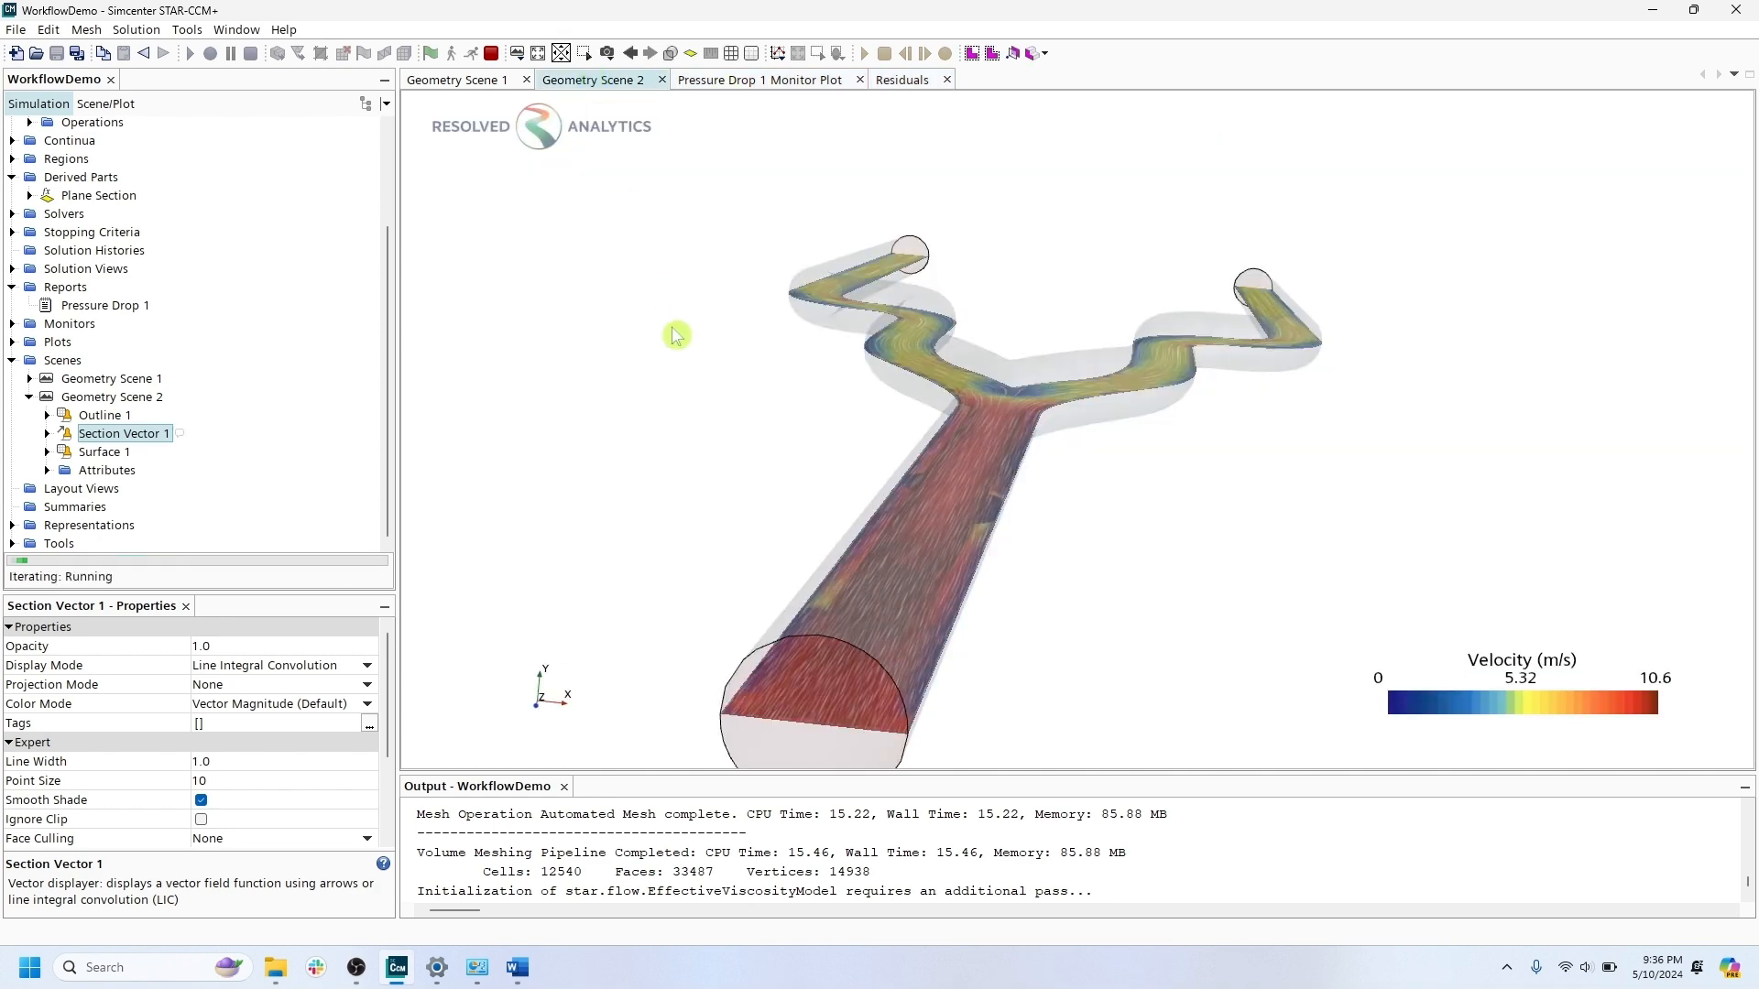
left_click(753, 80)
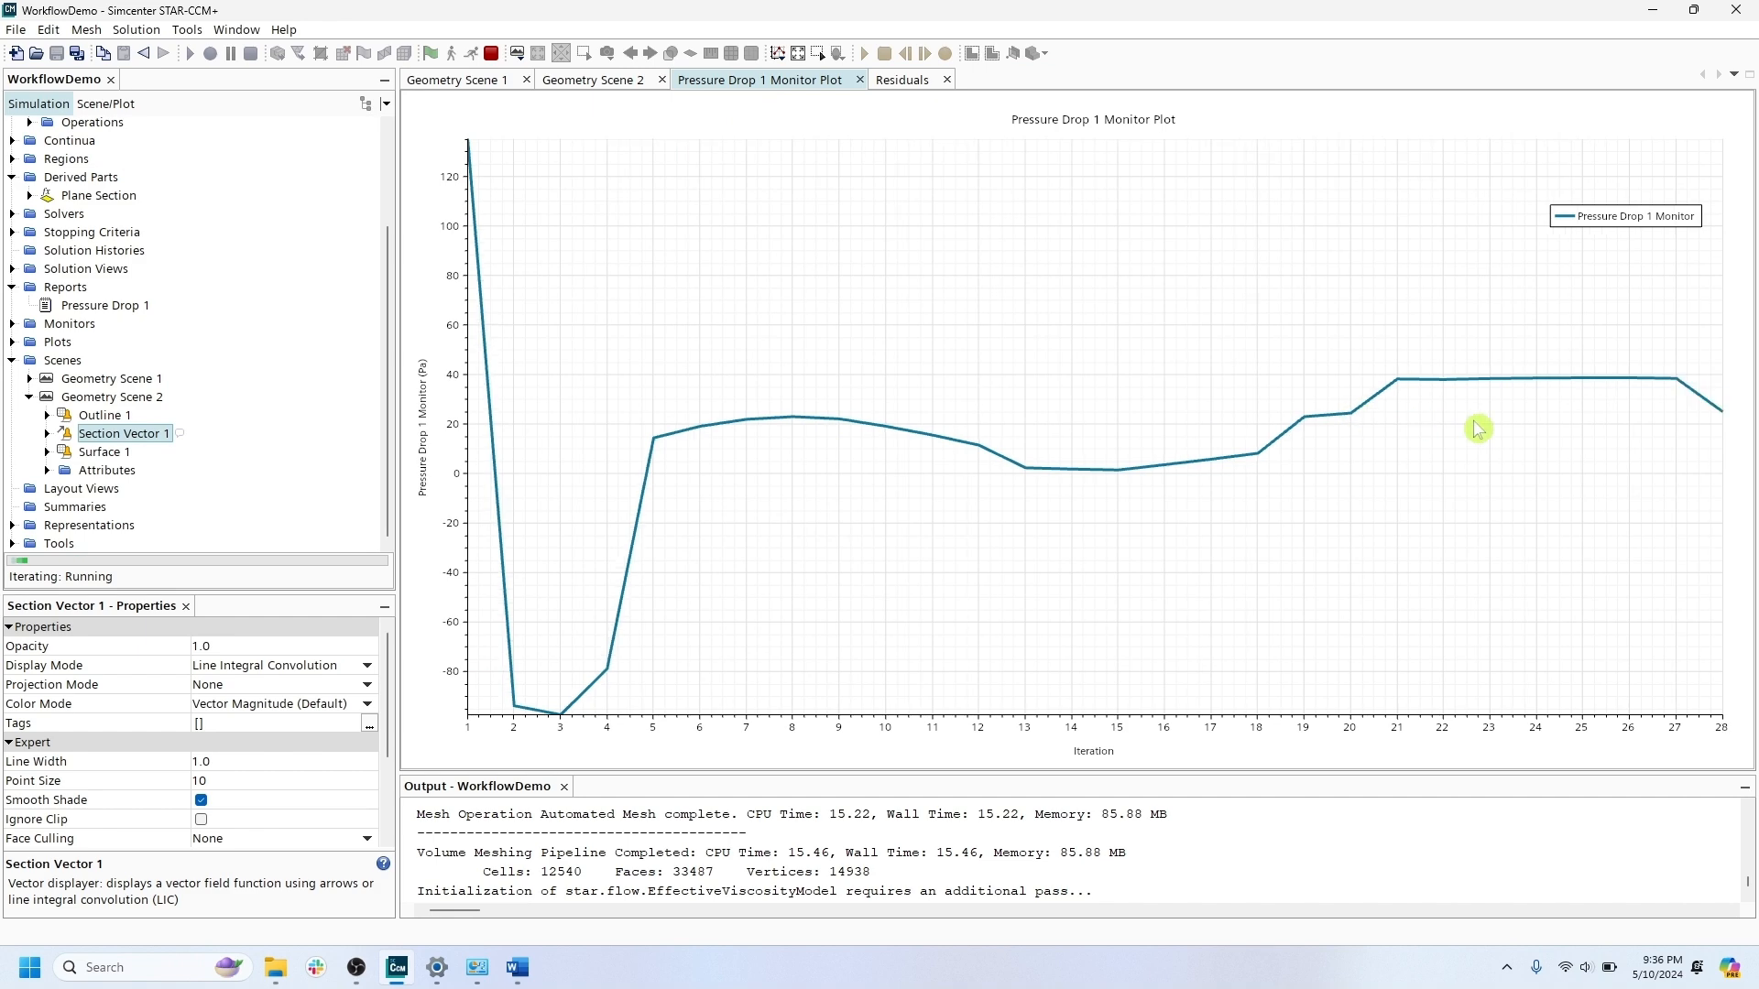
left_click(612, 82)
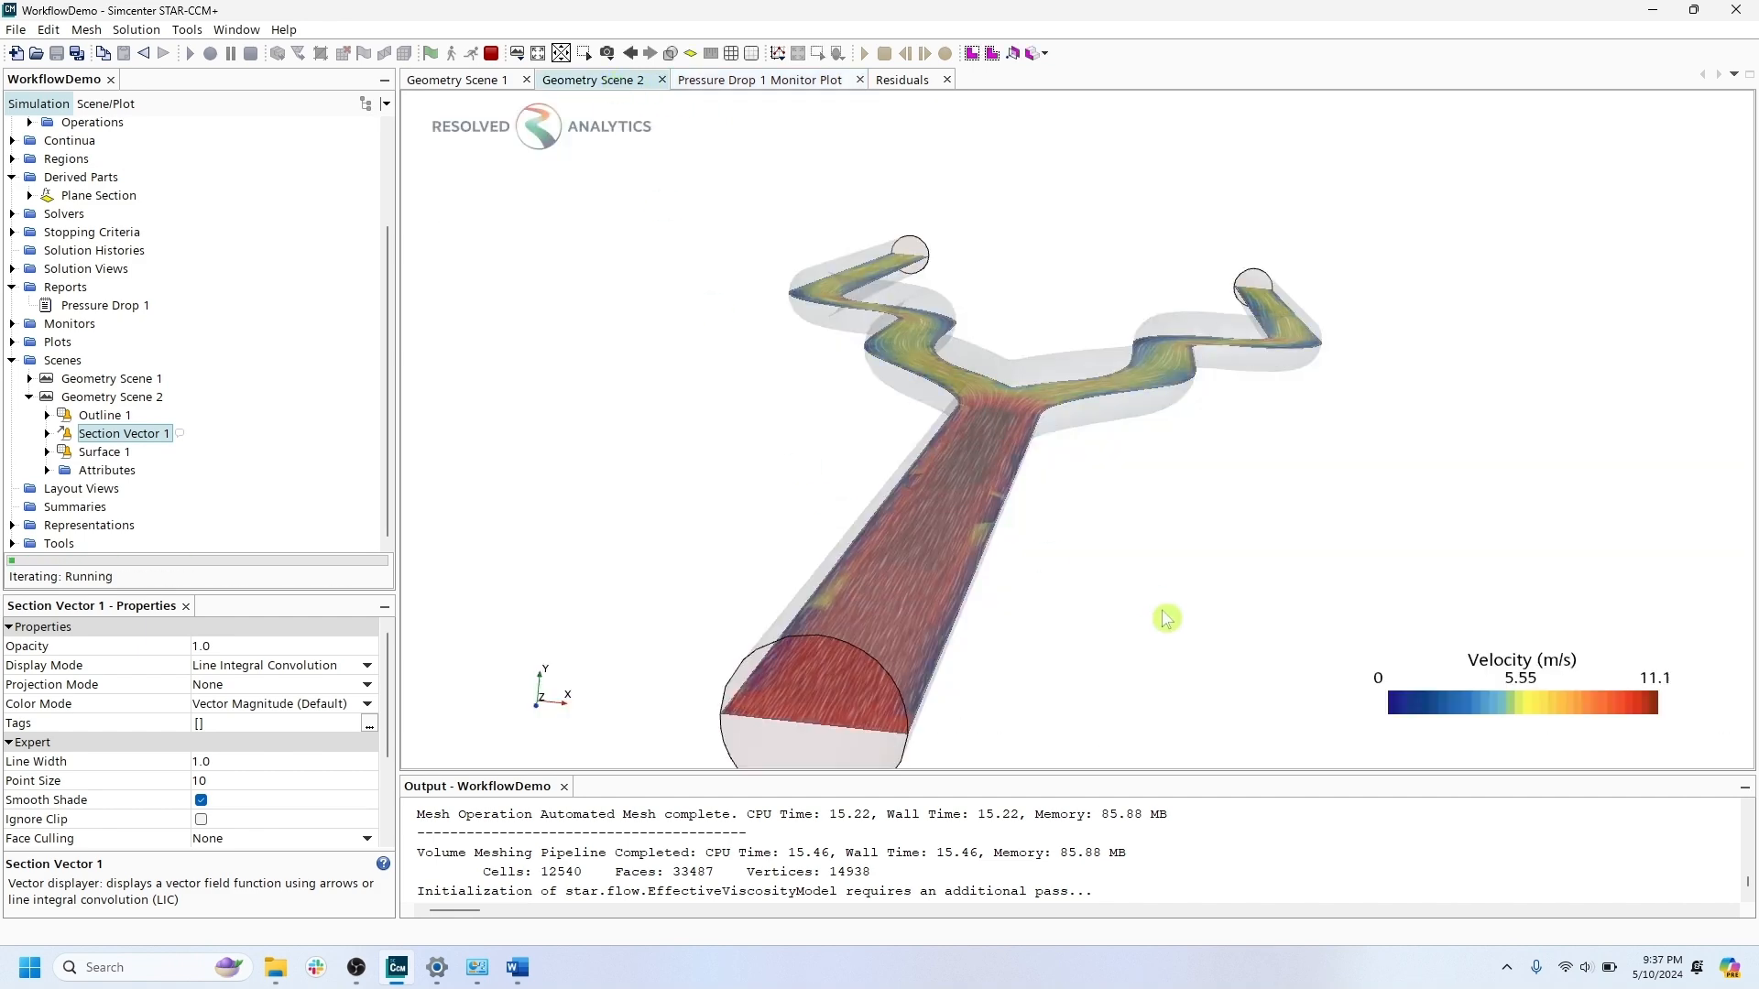
left_click_drag(1166, 616, 1037, 415)
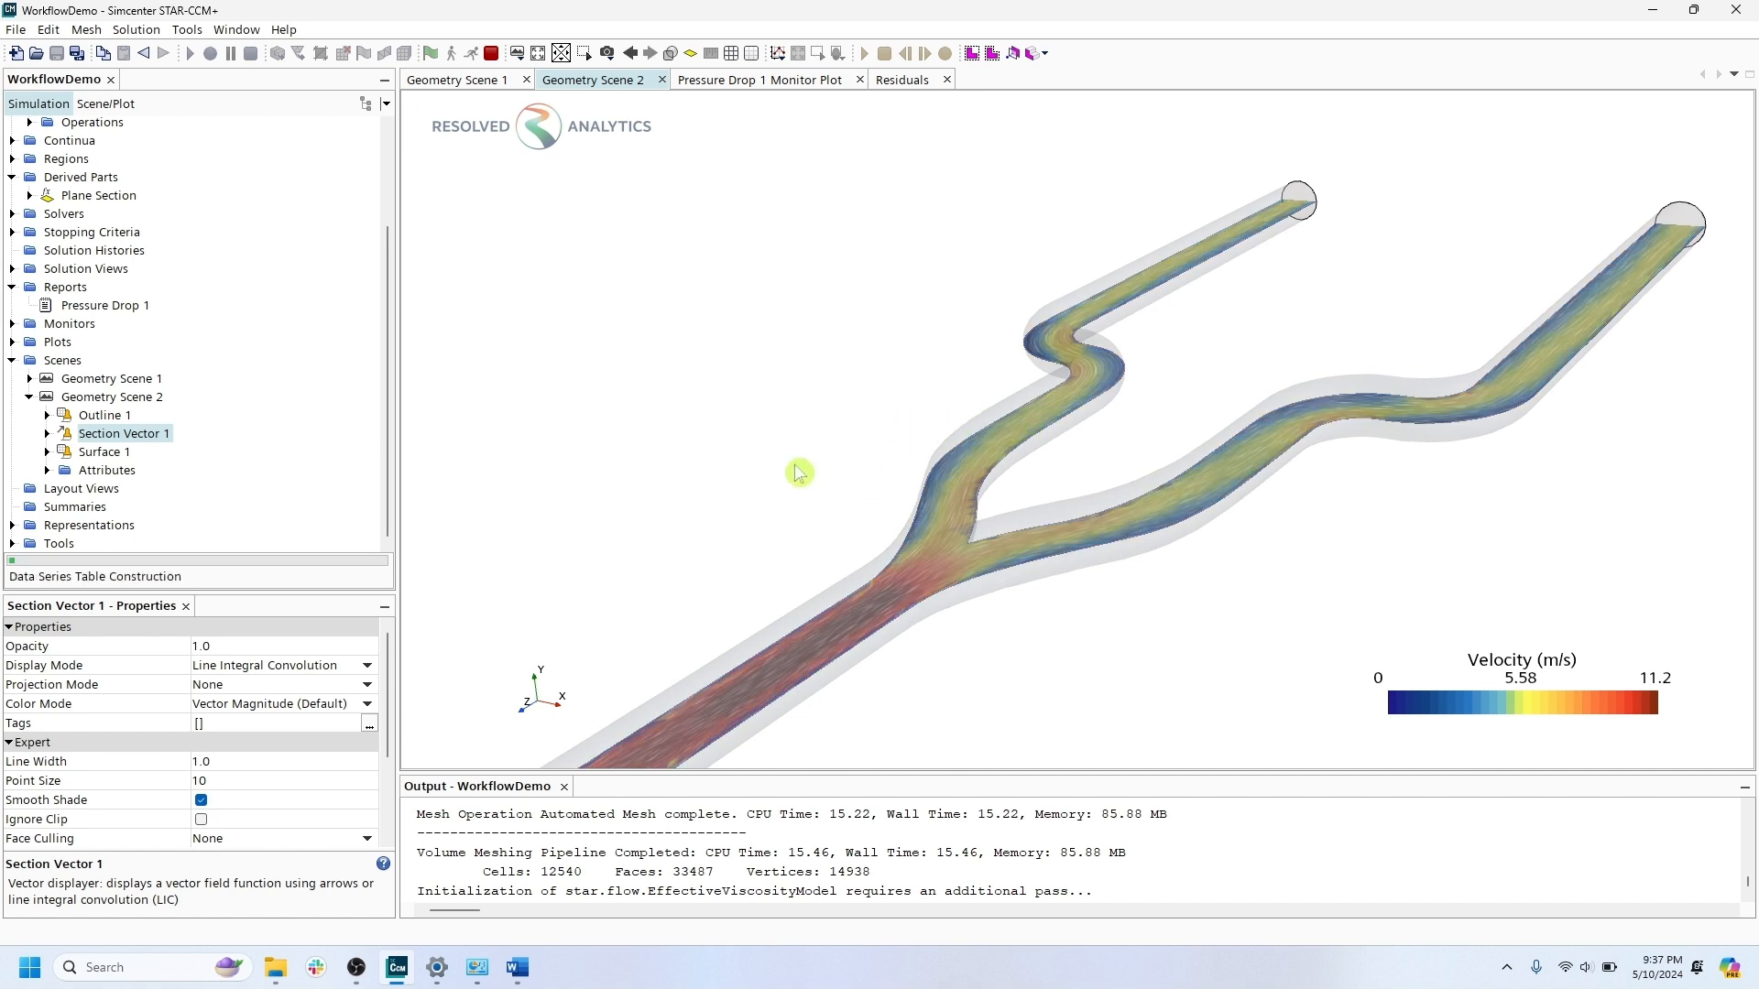
Set the Section Vector 1 displayer's color mode to Scalar Field and assign Pressure as its color function.
left_click(46, 433)
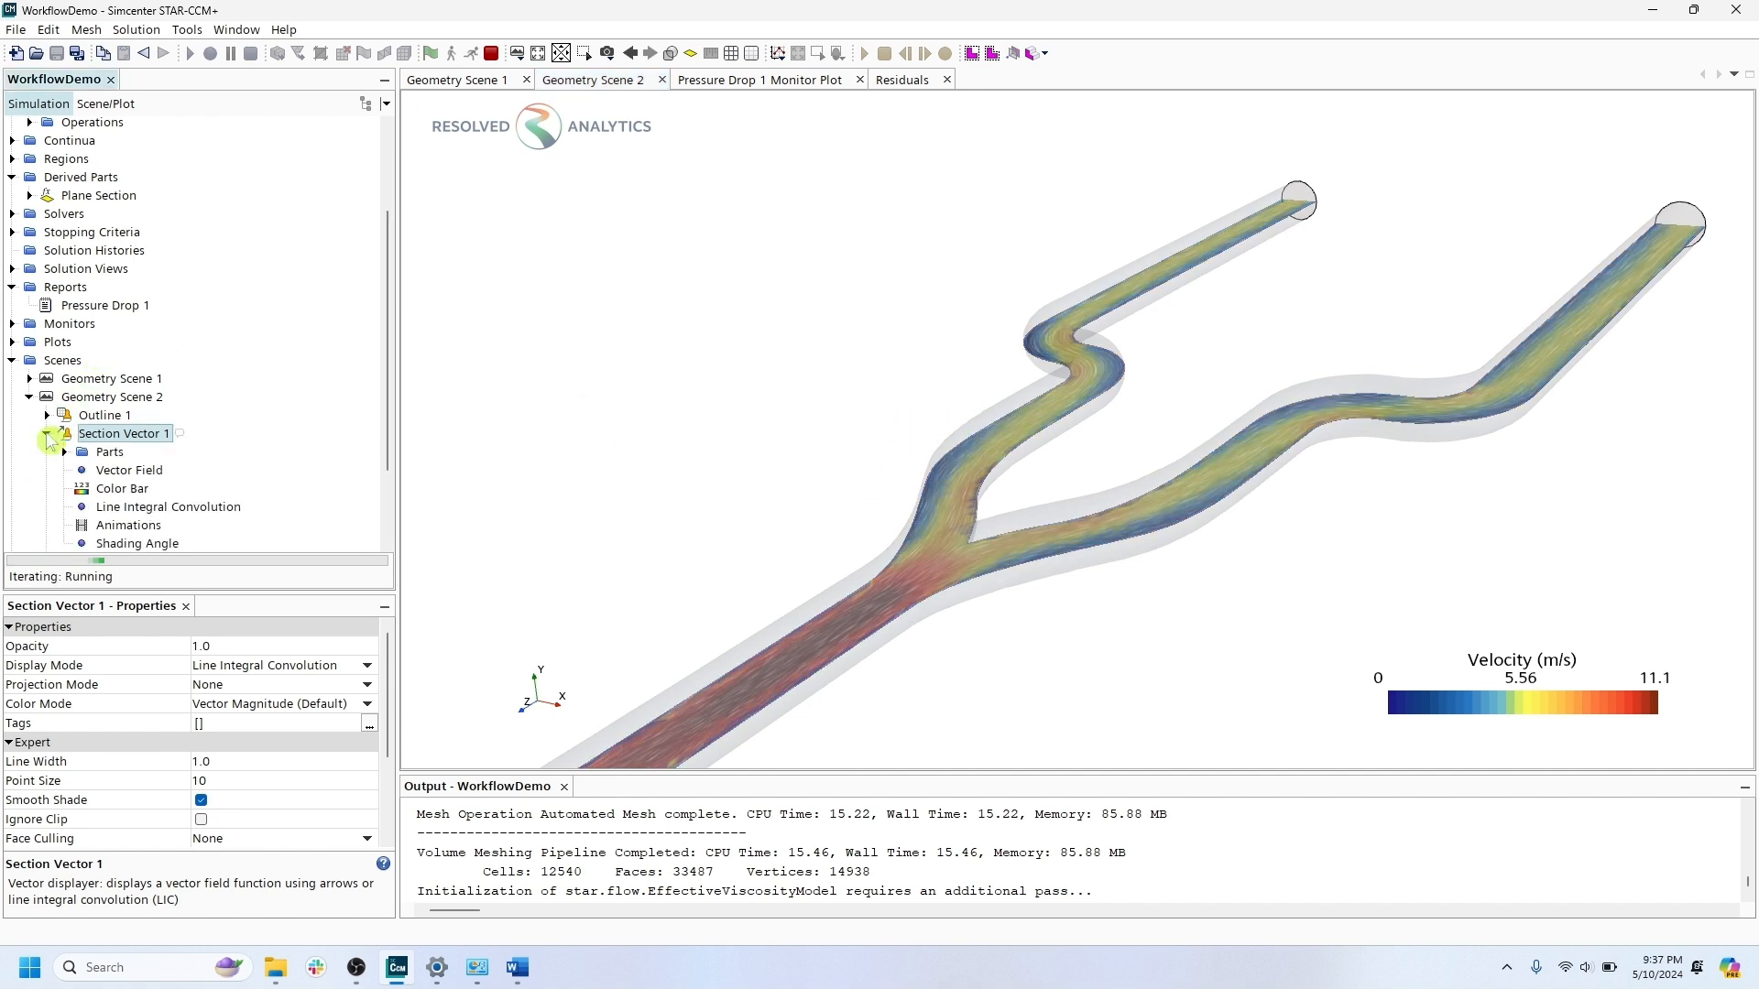
left_click(280, 705)
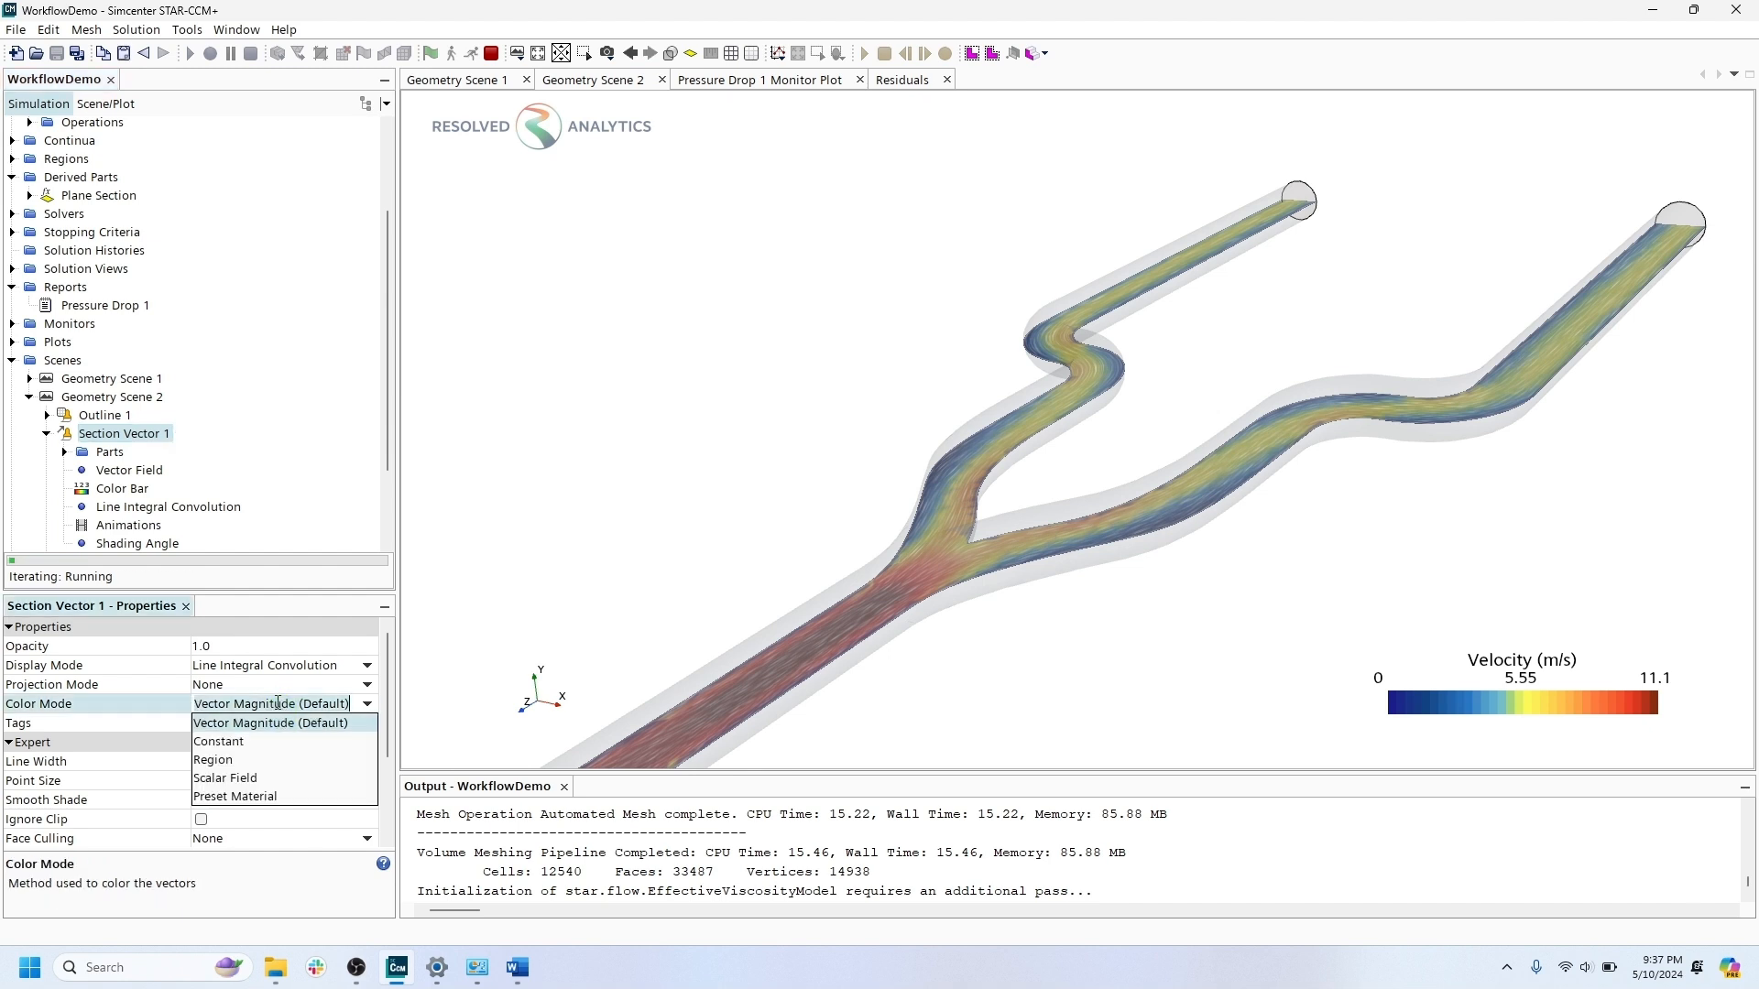
left_click(243, 778)
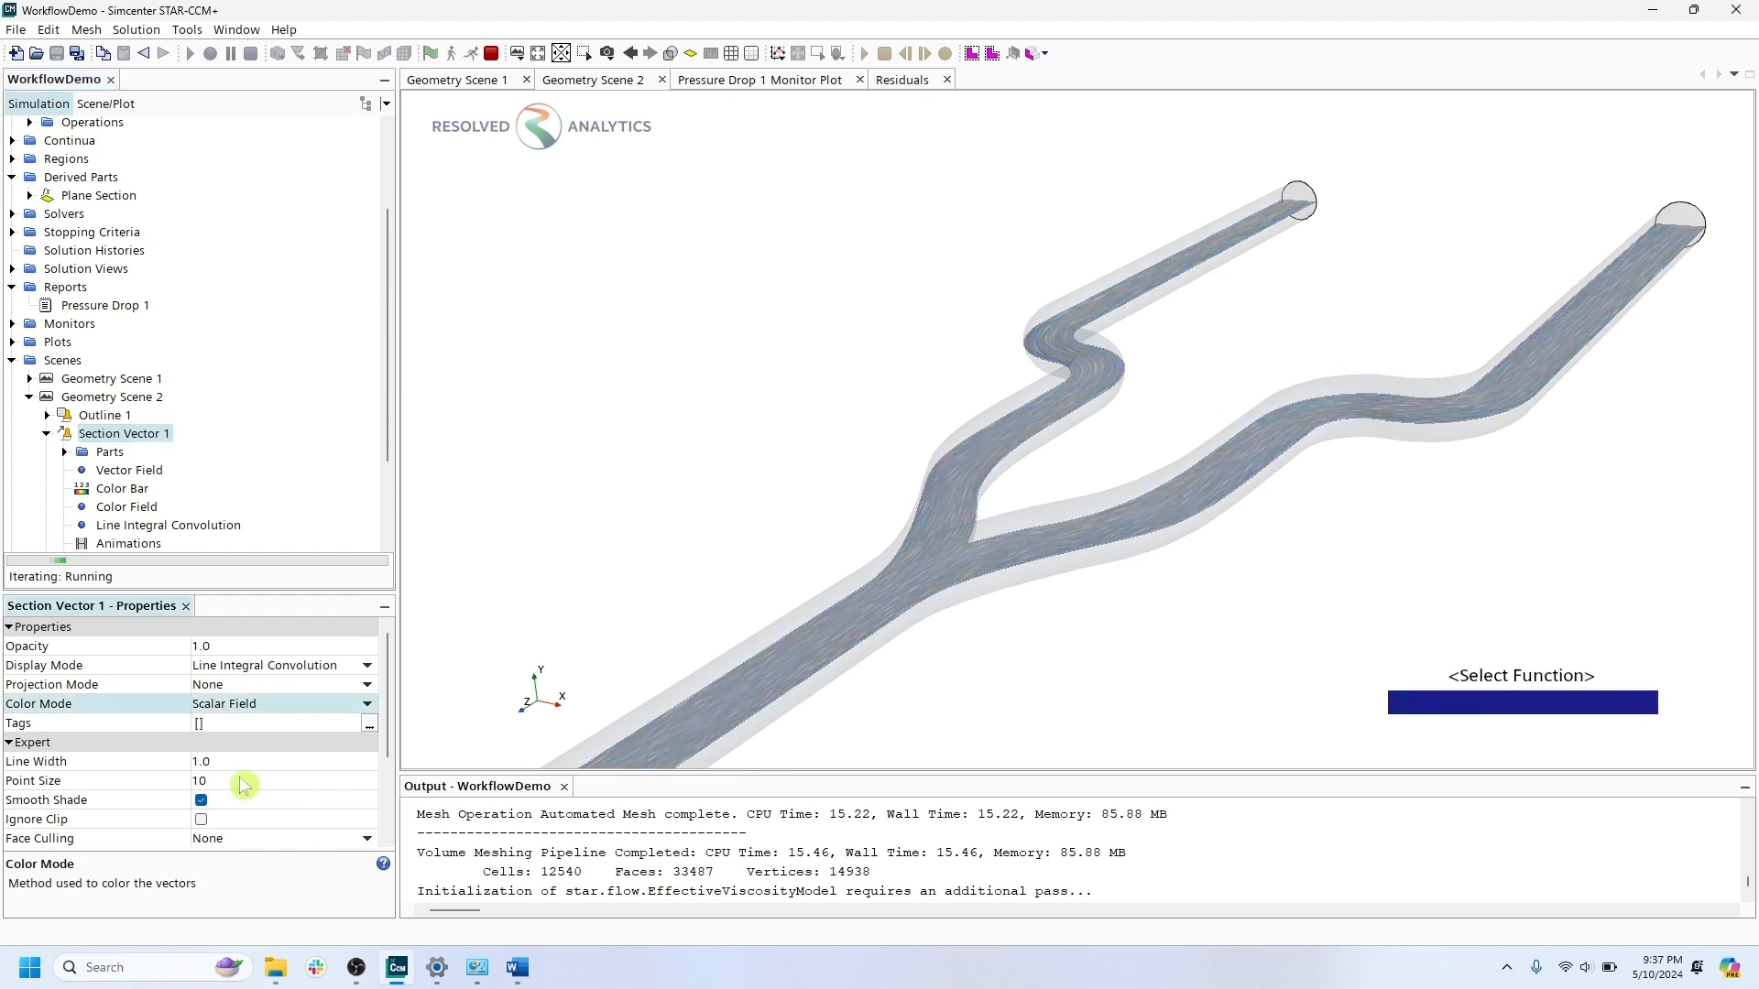
left_click(128, 507)
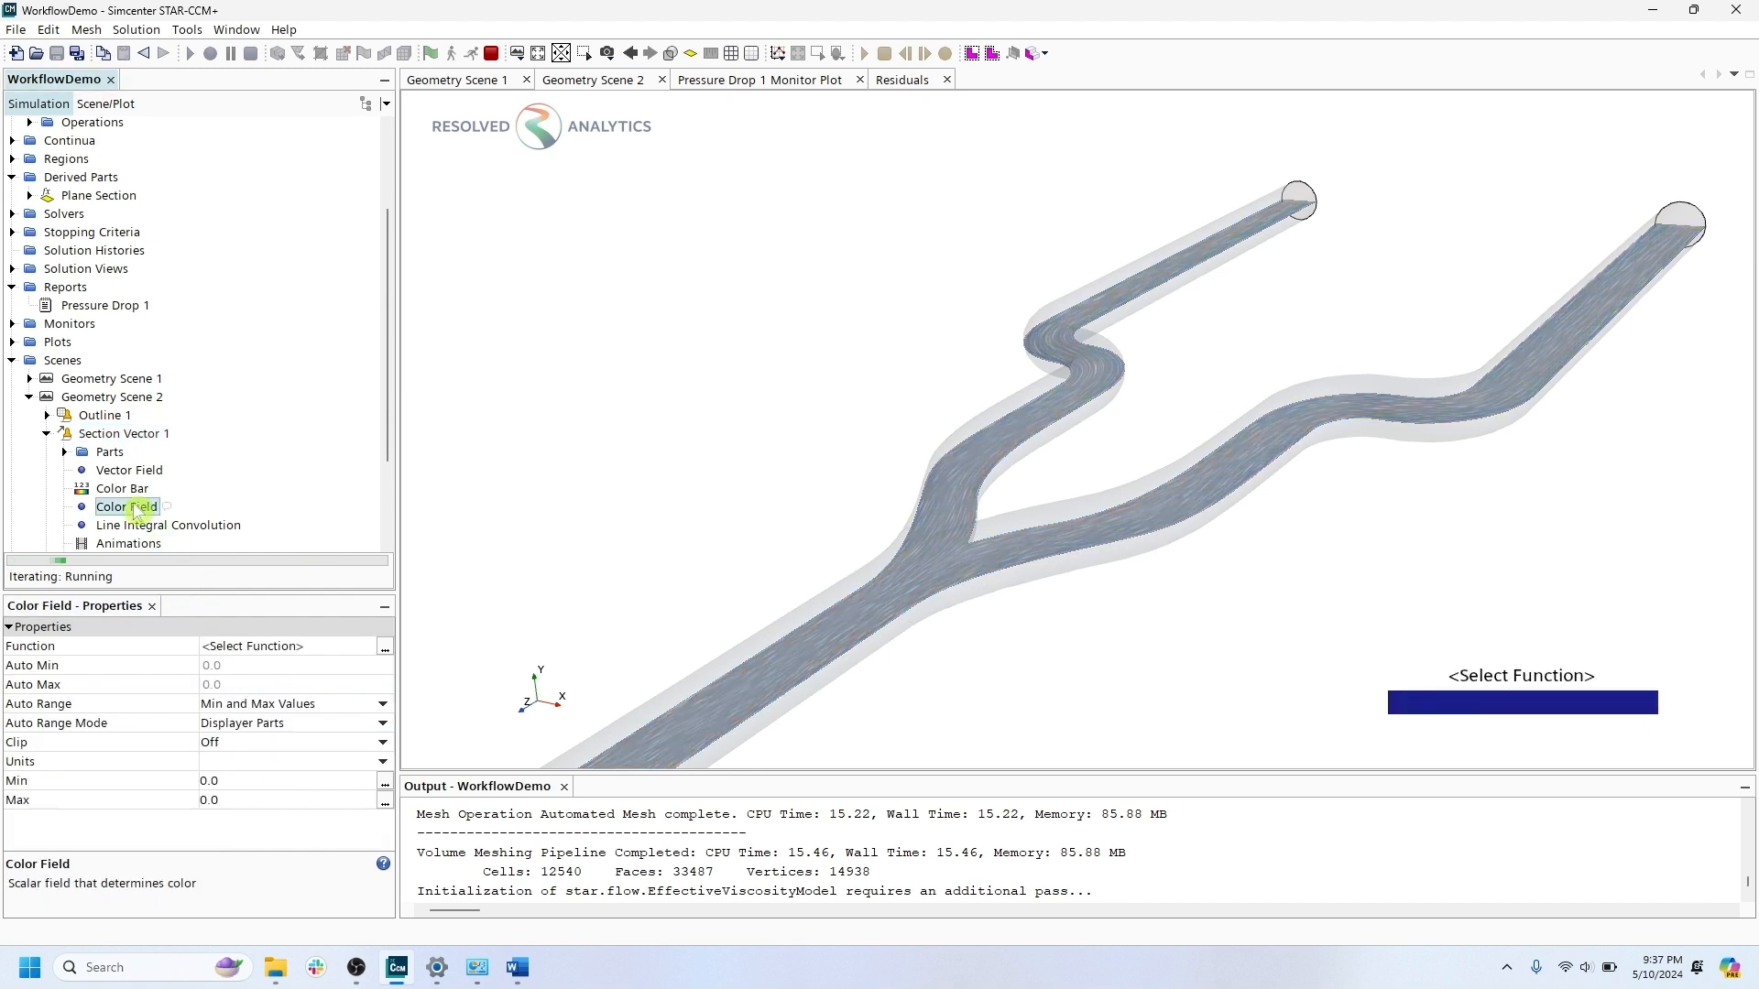
left_click(236, 647)
scroll(1007, 513, "down", 5)
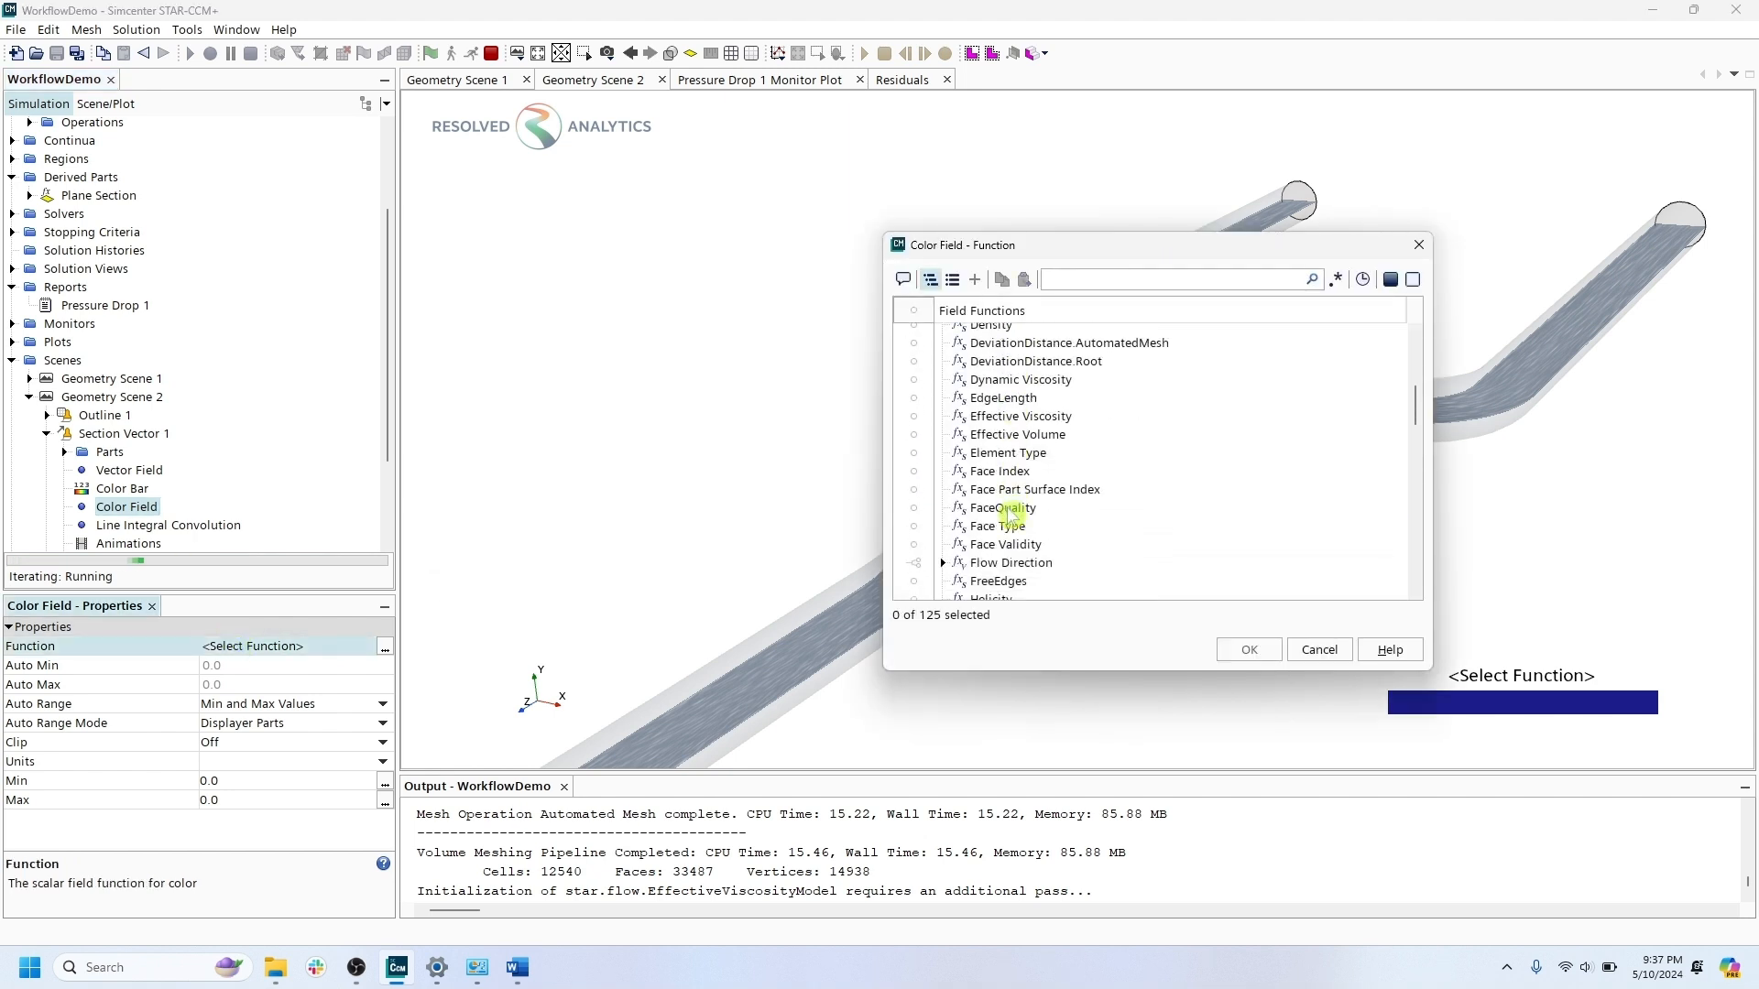
scroll(1011, 509, "down", 12)
left_click(1013, 391)
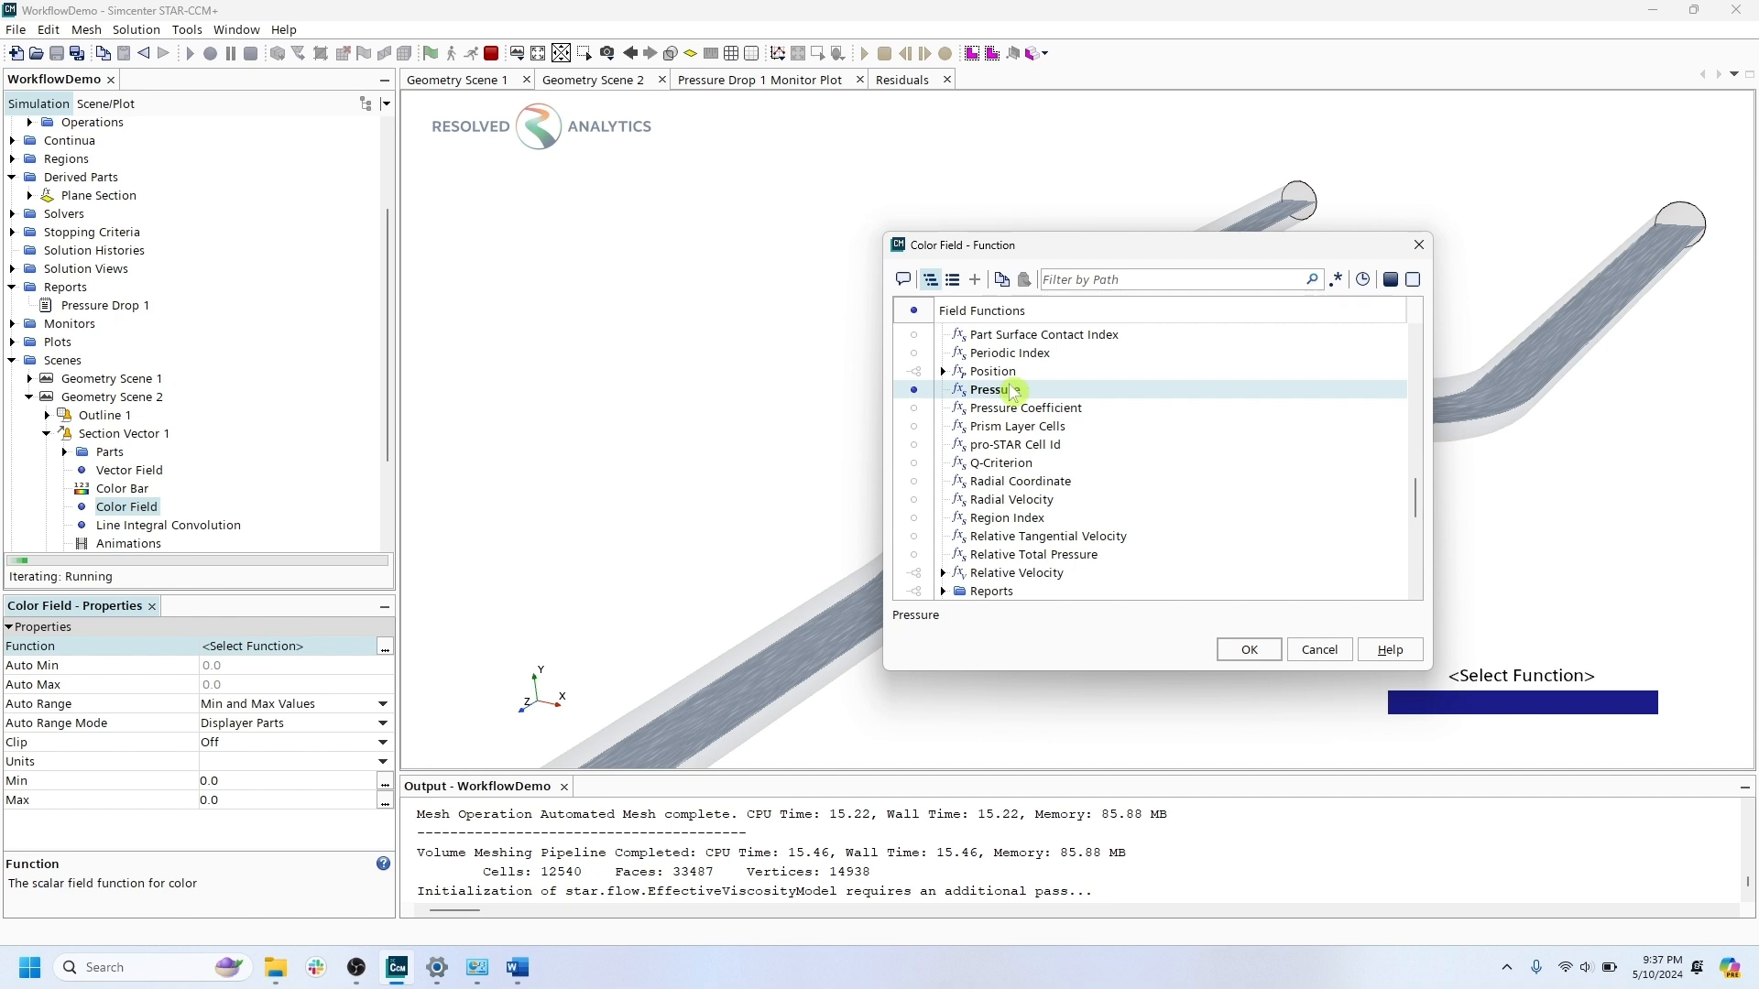
left_click(1242, 649)
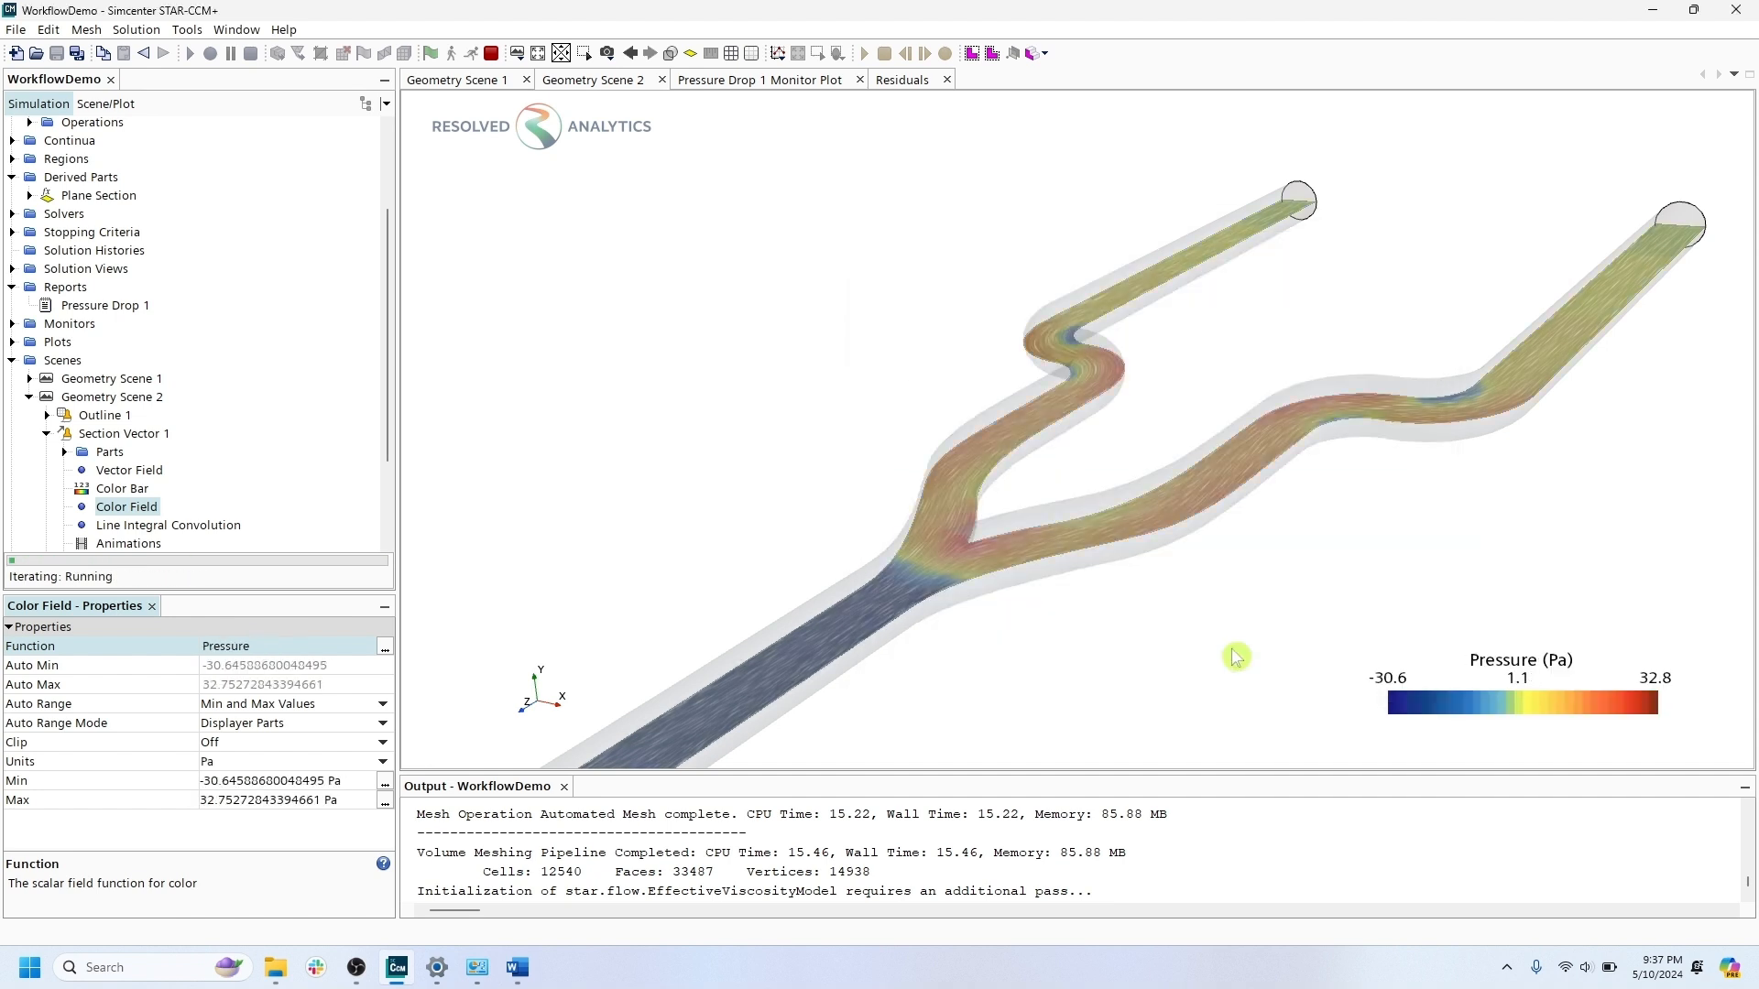